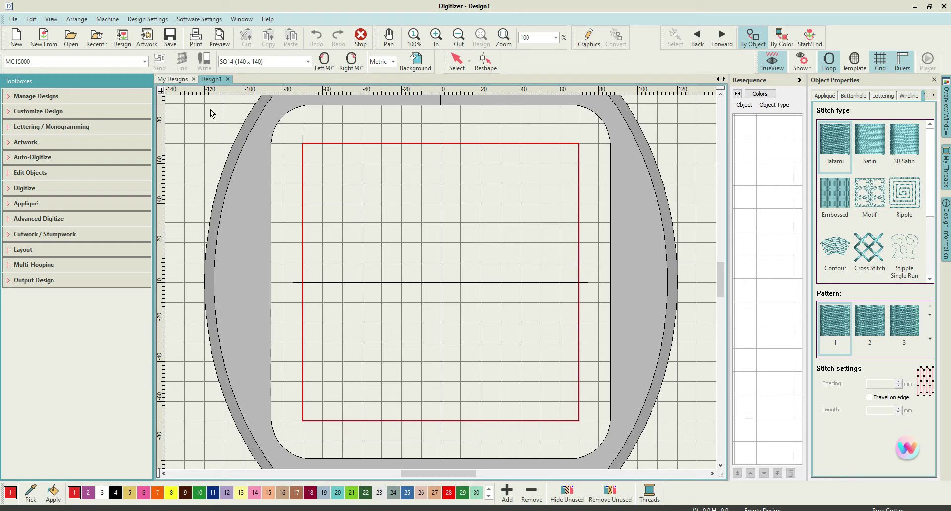
- Insert the artwork file Elephant1.PNG into the design
click(149, 38)
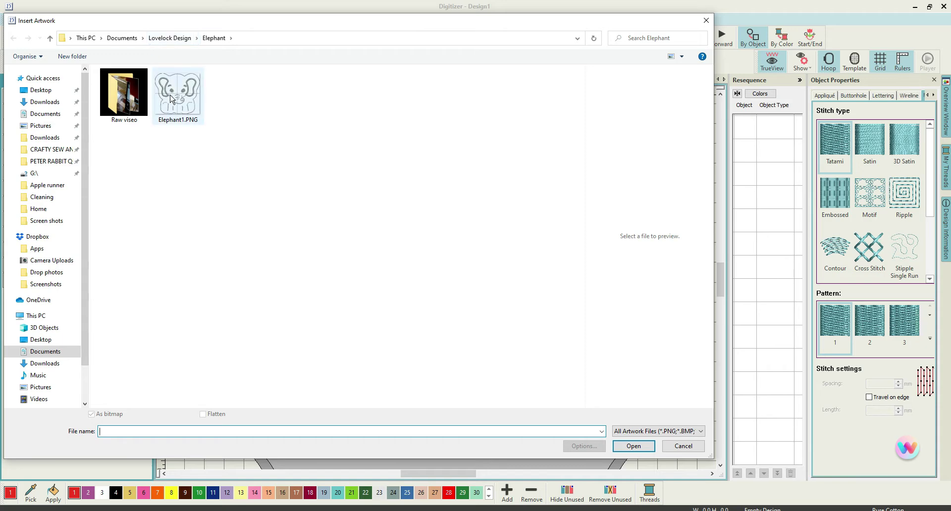
click(174, 99)
click(634, 447)
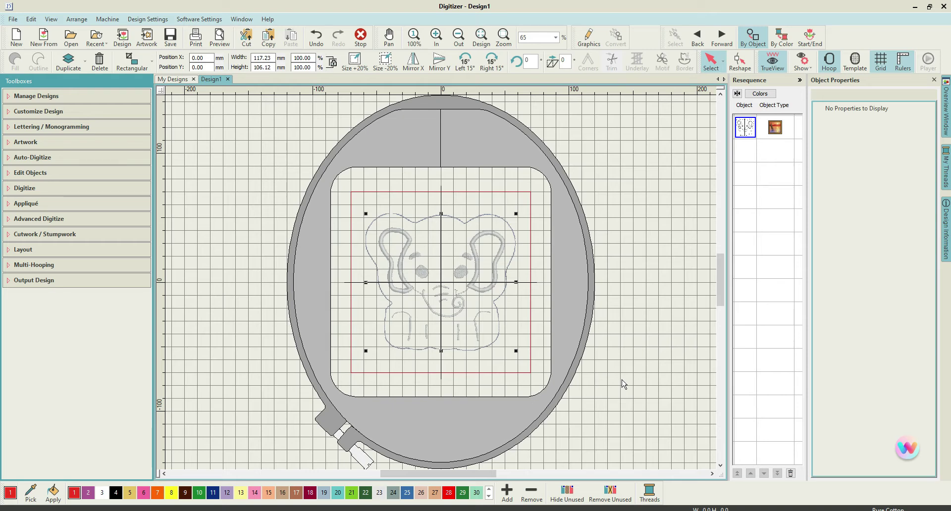
click(627, 341)
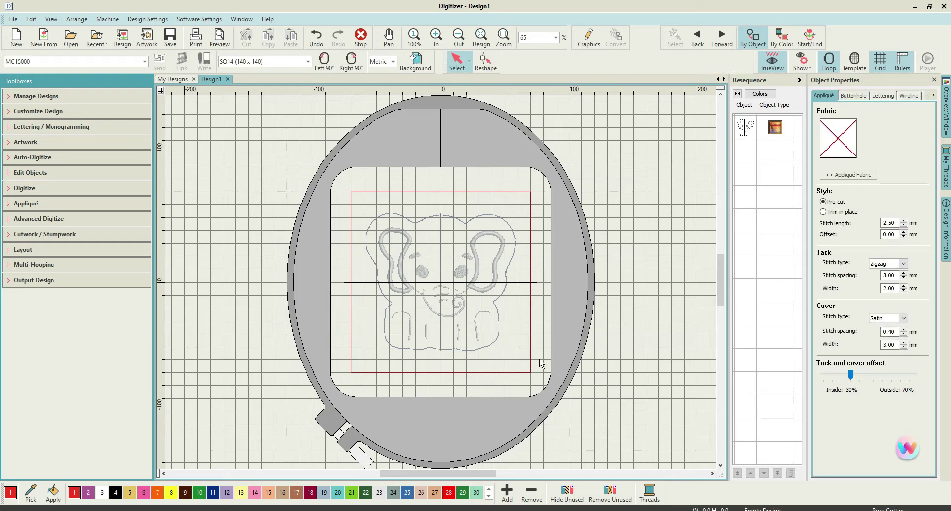
- Check the elephant artwork's width and height in metric and U.S. units, and leave the units on Metric
click(424, 280)
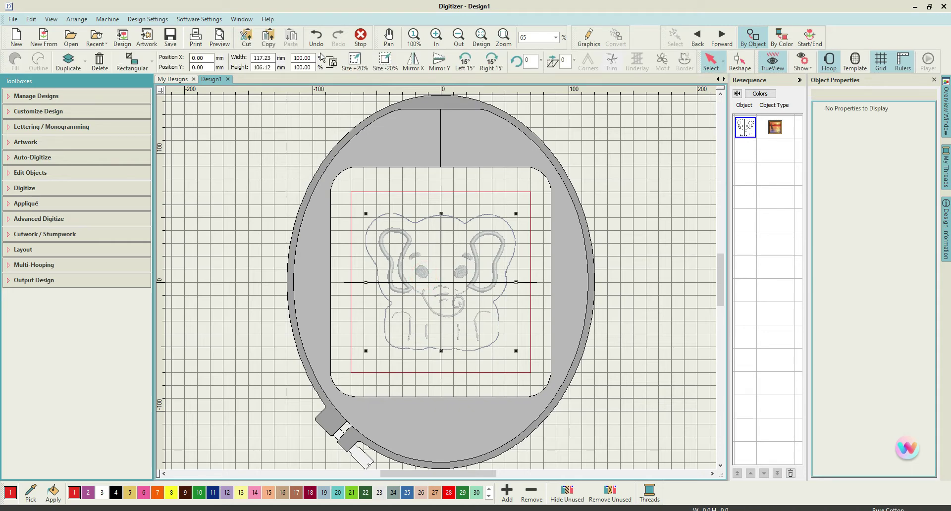
click(682, 148)
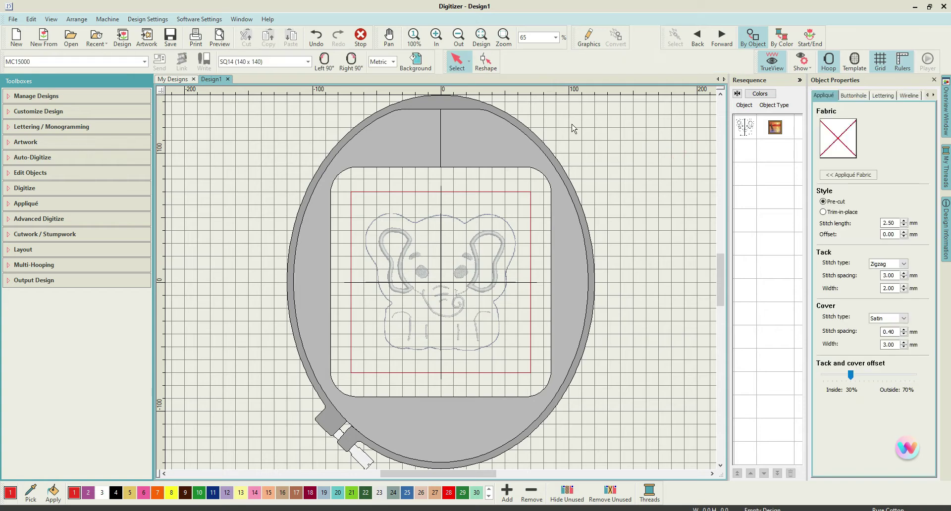
click(392, 62)
click(388, 79)
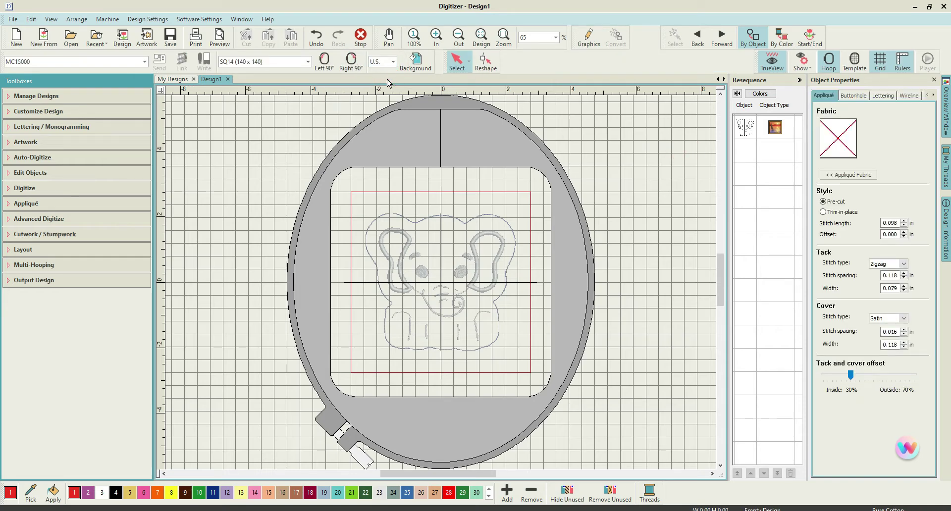
click(419, 242)
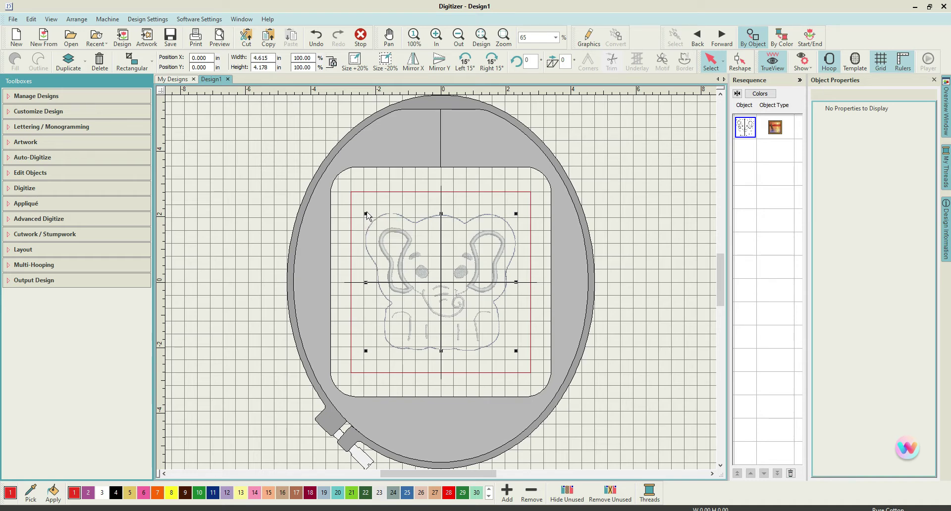
click(613, 186)
click(391, 62)
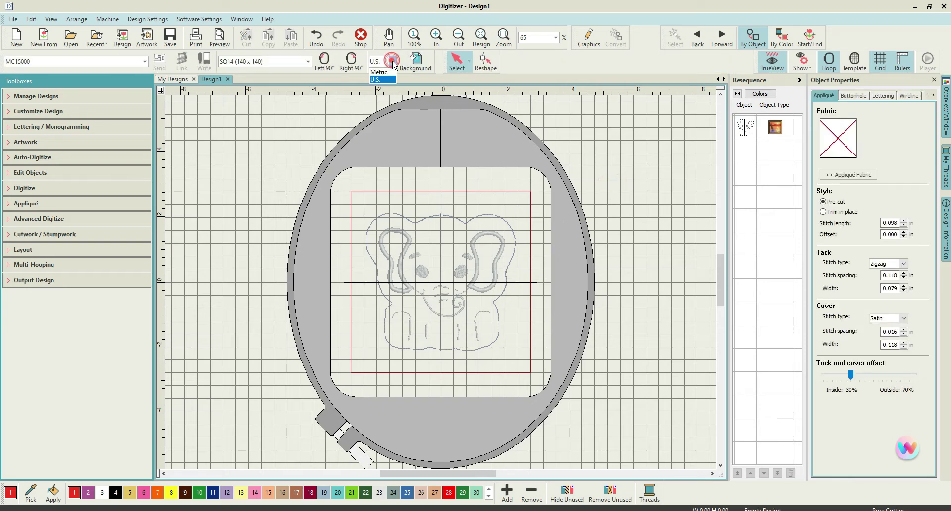
click(385, 73)
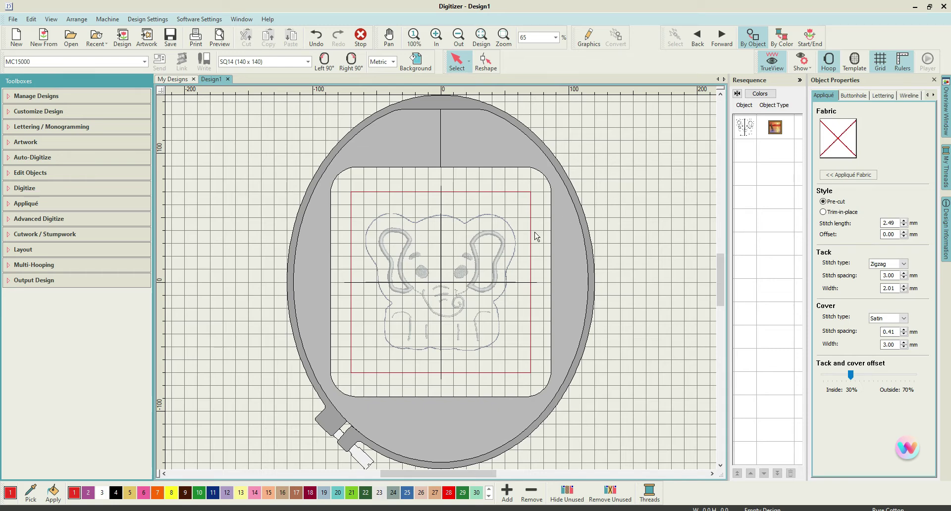
- Auto-center the elephant artwork to the work area
click(446, 290)
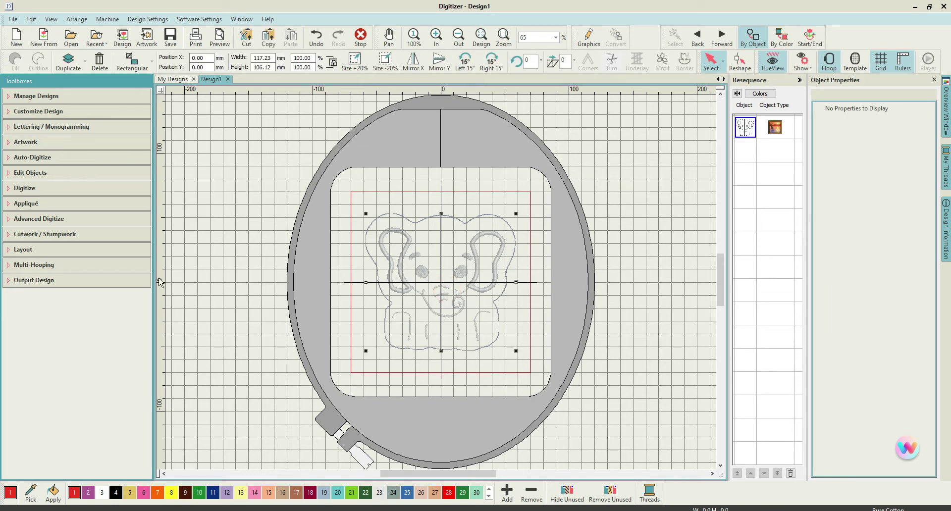
click(45, 250)
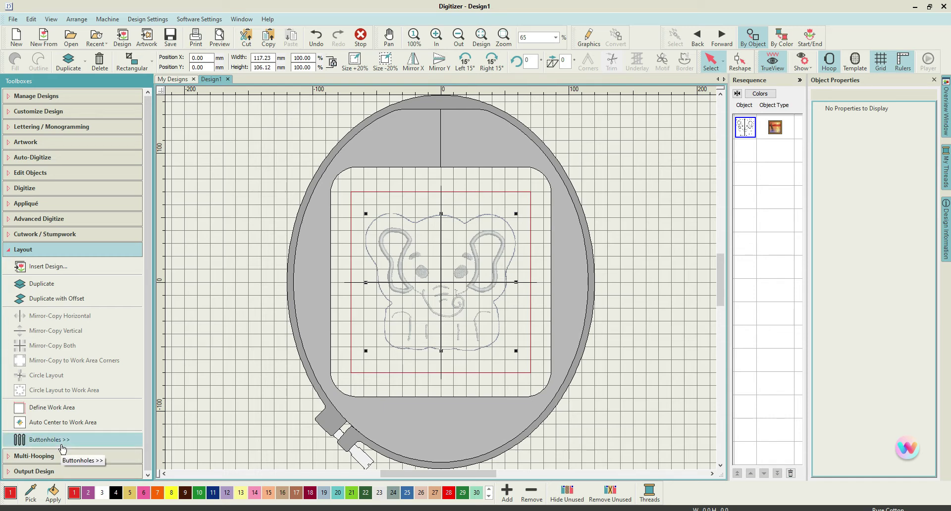
click(61, 422)
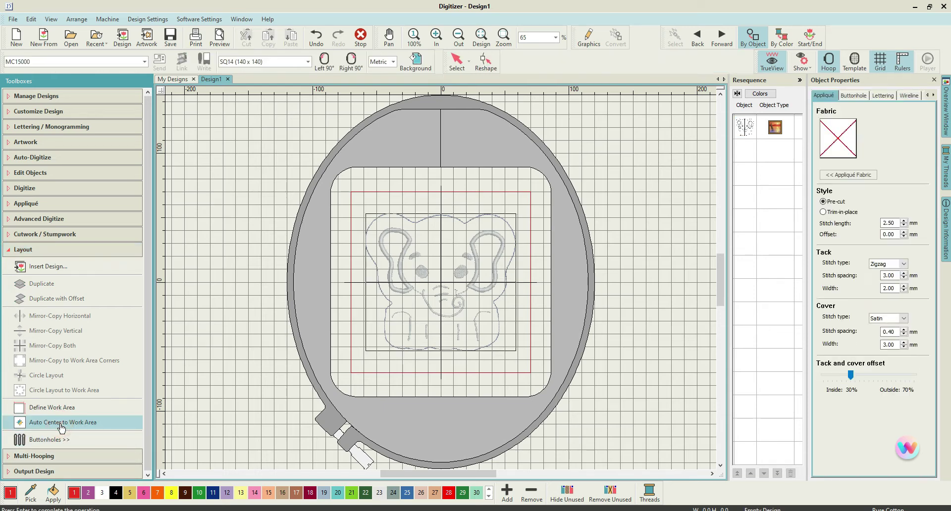
key(Return)
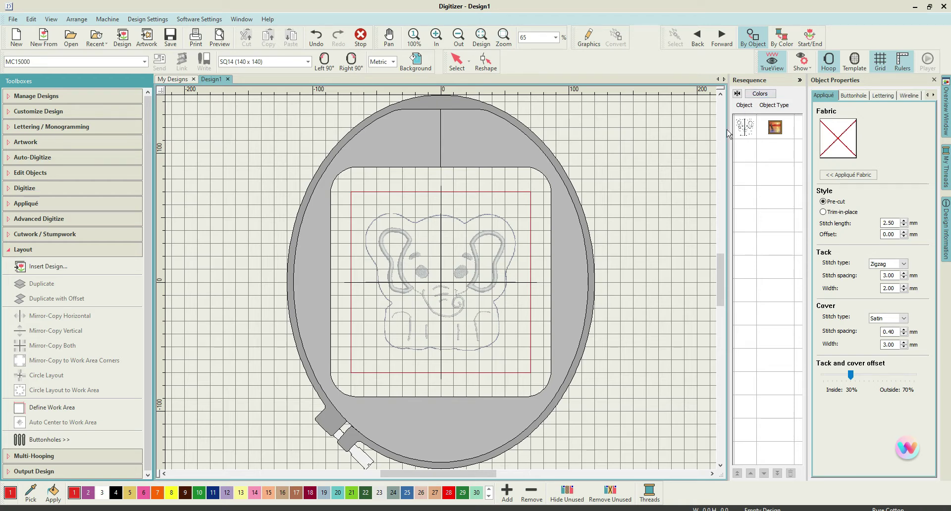
- Lock the elephant artwork and hide the hoop
click(749, 136)
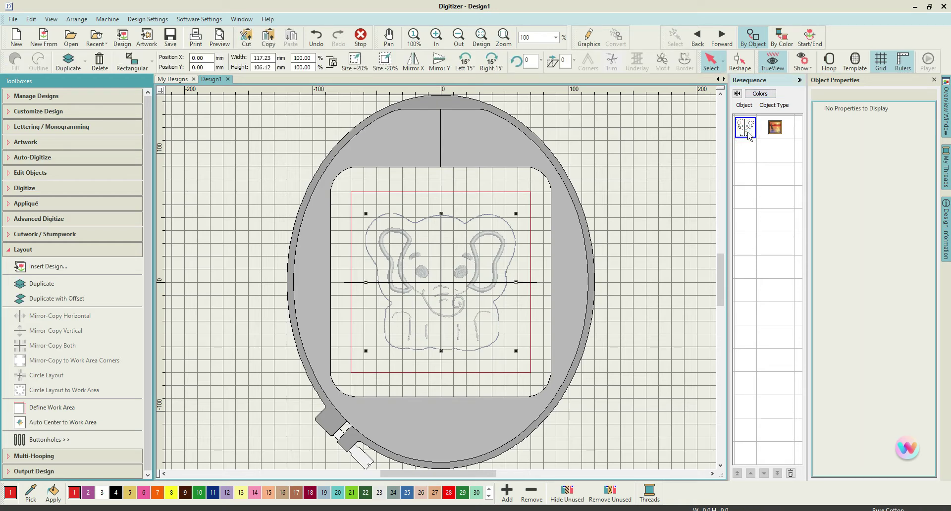
right_click(774, 132)
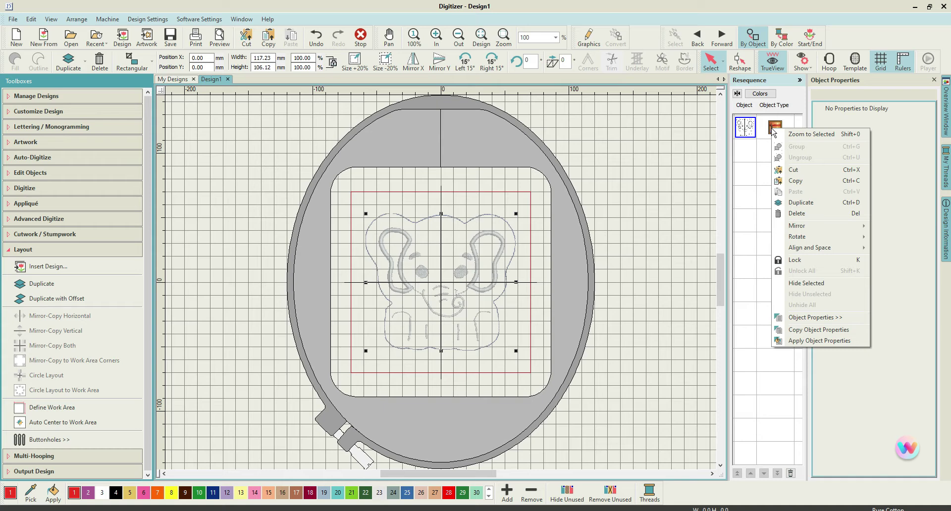
click(795, 260)
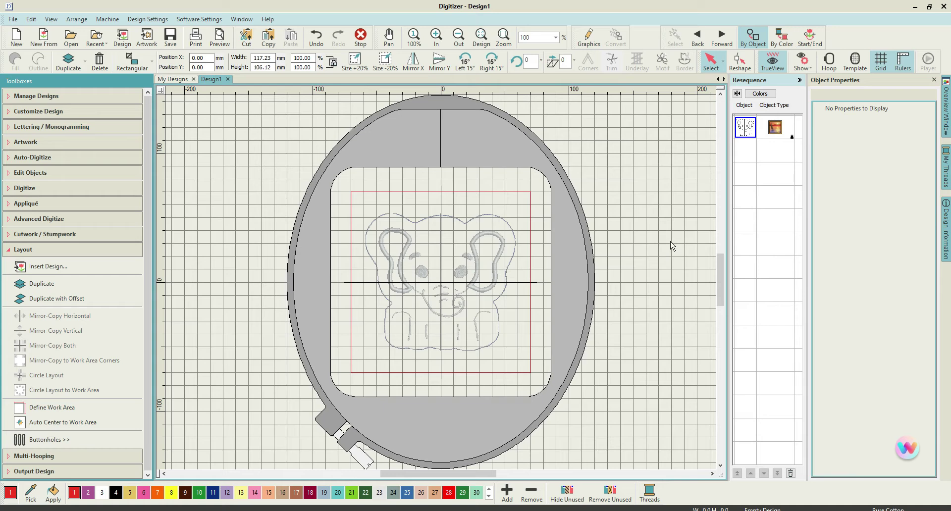
click(829, 64)
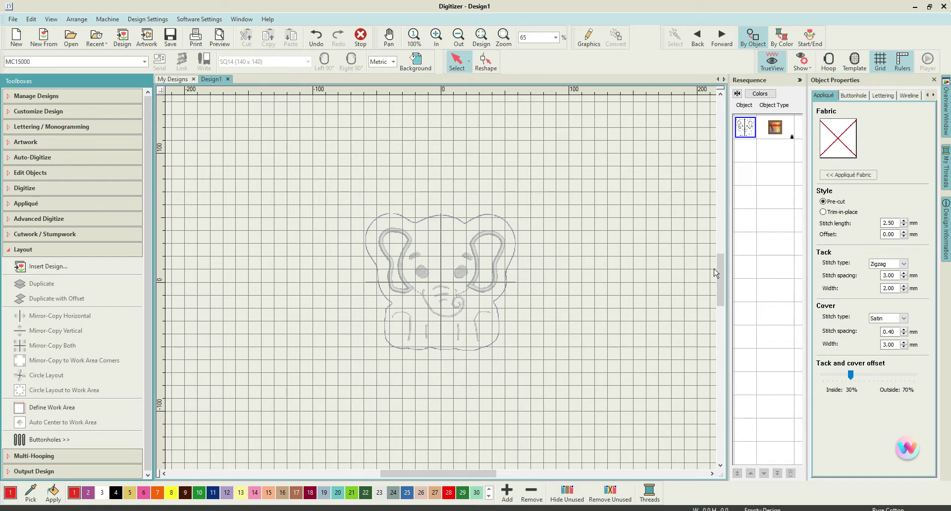
- Start a closed shape with a Single Run outline and trace the top of the head up to the crest of the right ear
drag(719, 277, 716, 279)
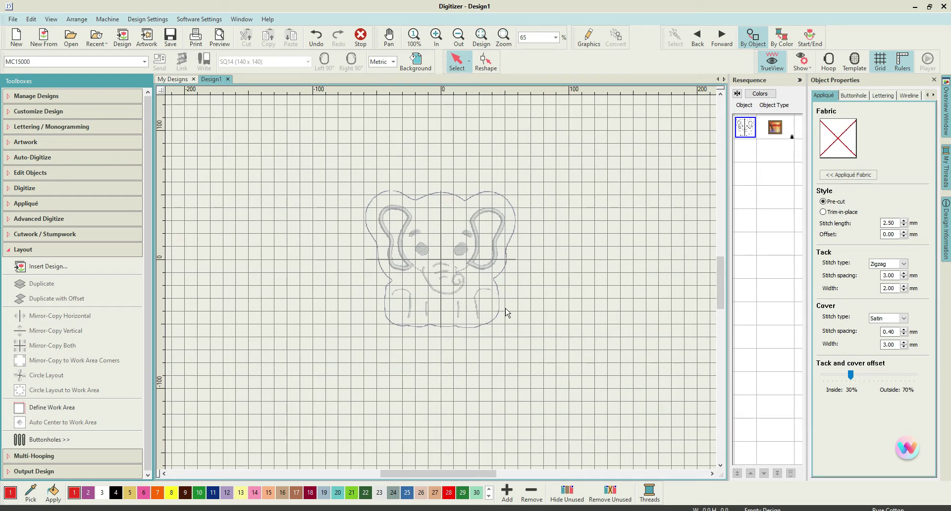
key(b)
drag(336, 177, 529, 351)
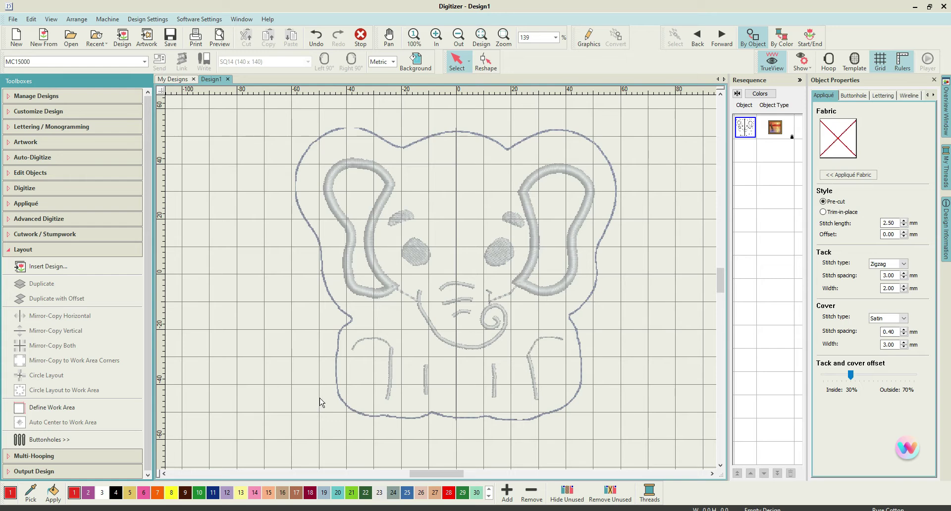
click(74, 189)
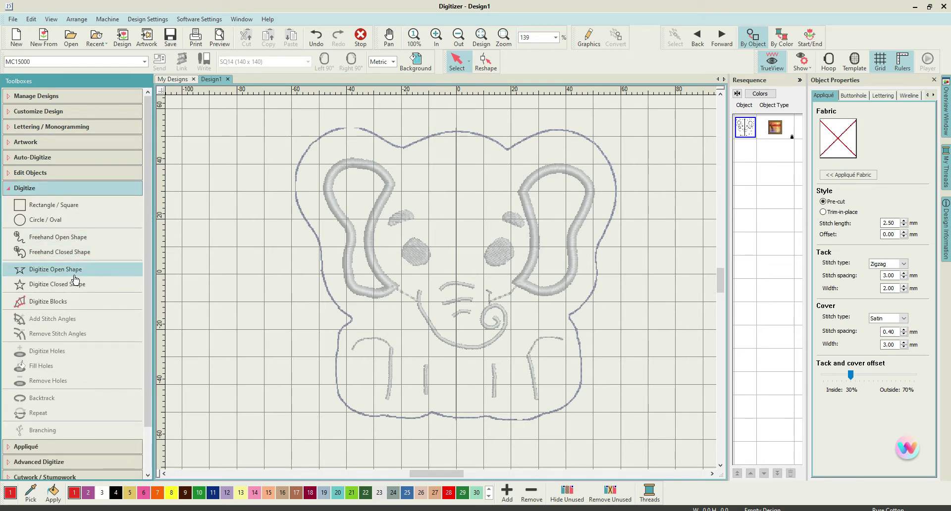
click(78, 287)
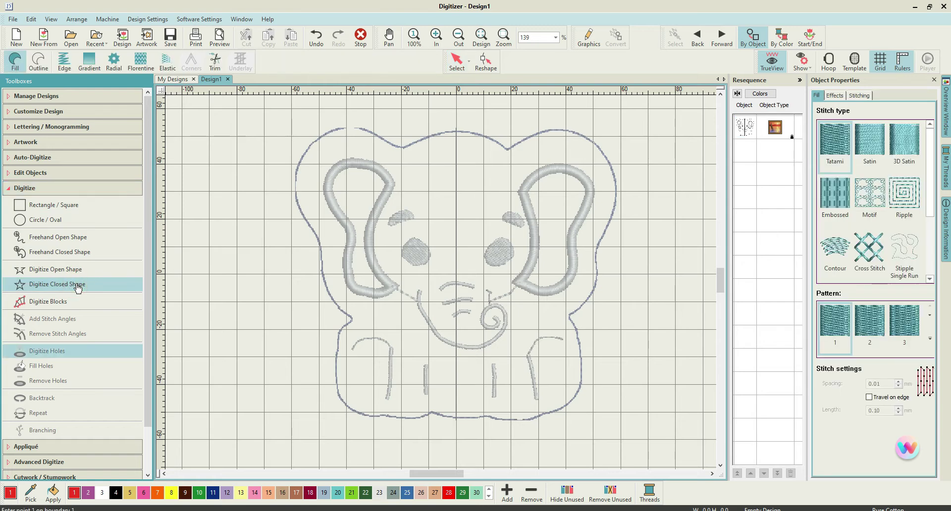
click(40, 63)
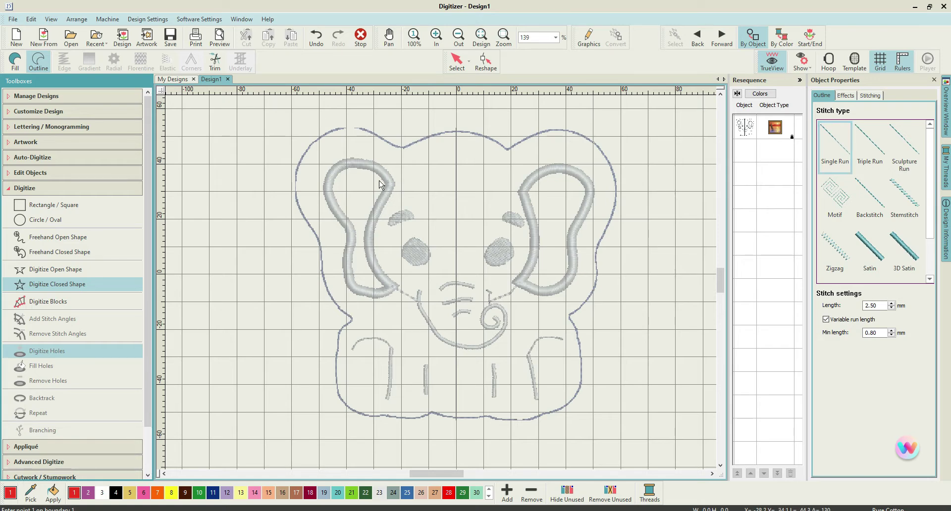
click(404, 147)
click(432, 136)
click(478, 134)
click(499, 144)
click(506, 149)
click(540, 133)
click(560, 129)
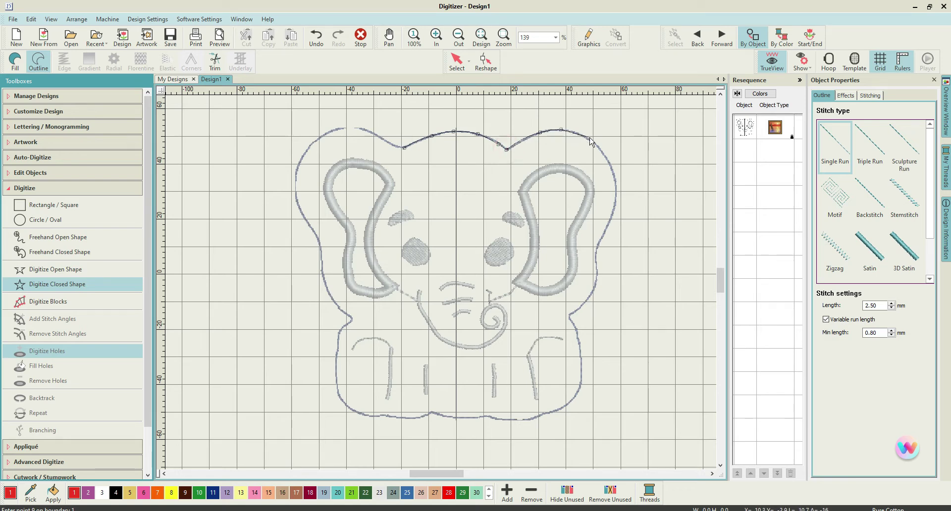
- Continue the outline closely around the outer curve of the right ear and down its outer side
click(591, 136)
key(BackSpace)
scroll(584, 141, up, 3)
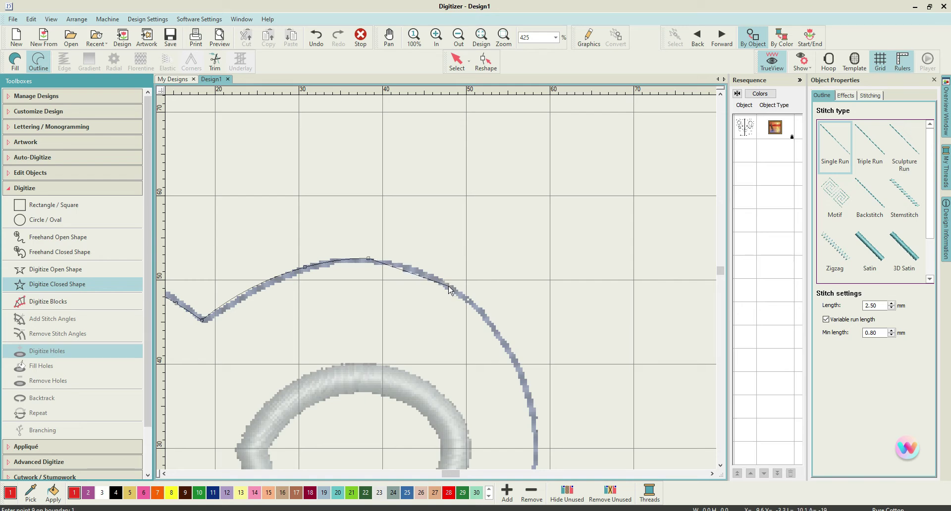
click(448, 285)
click(495, 332)
click(531, 408)
click(535, 447)
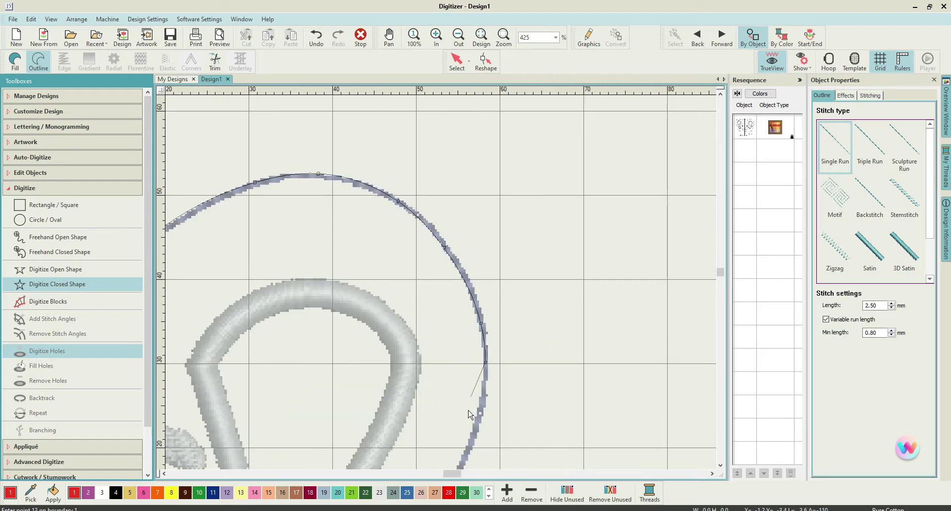
click(469, 443)
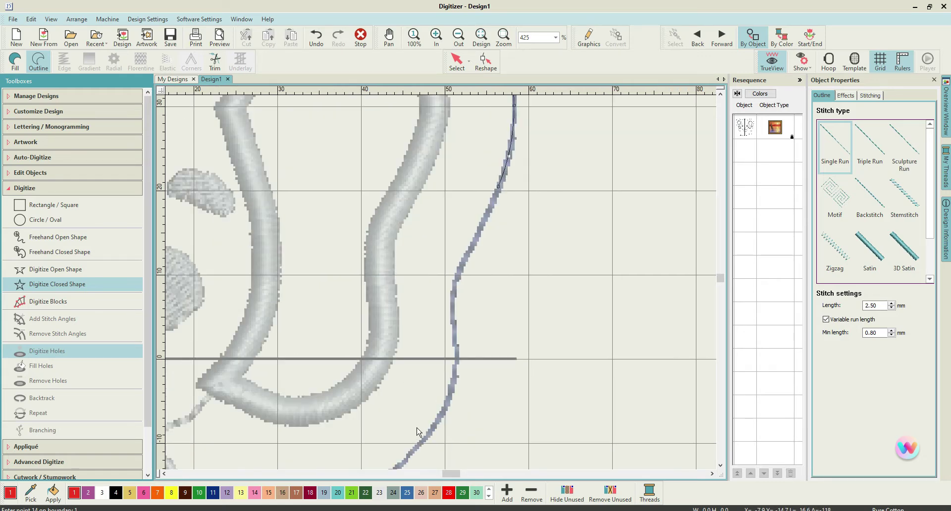
- Continue the outline along the lower edge of the right ear and around the notch where it meets the body
click(455, 283)
click(451, 311)
click(456, 361)
click(442, 415)
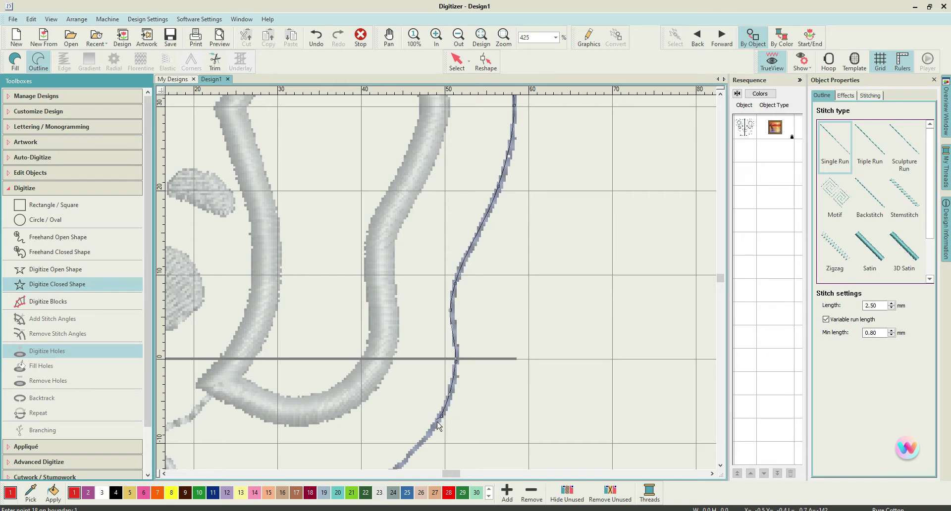
click(424, 443)
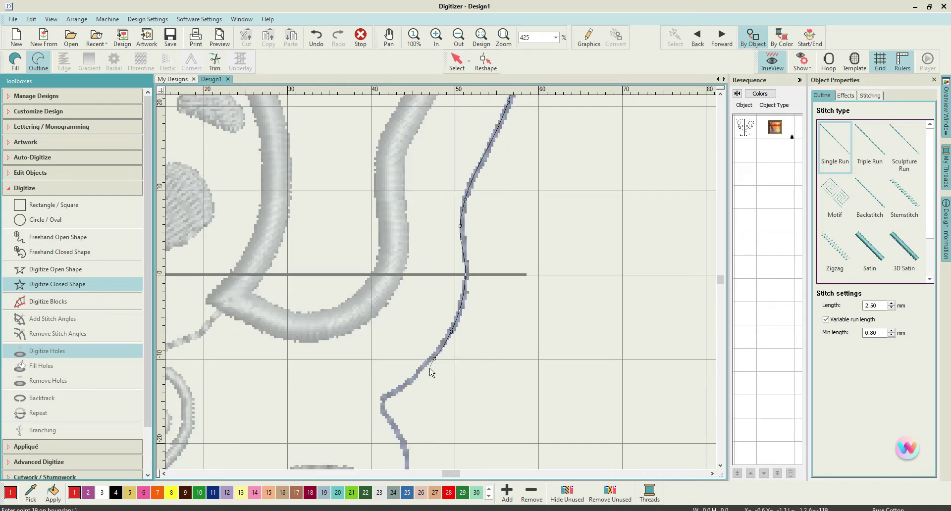
click(398, 388)
click(383, 398)
click(381, 409)
click(393, 426)
- Trace the outline down the outer side of the right leg, replacing the misplaced points just below the notch
click(434, 396)
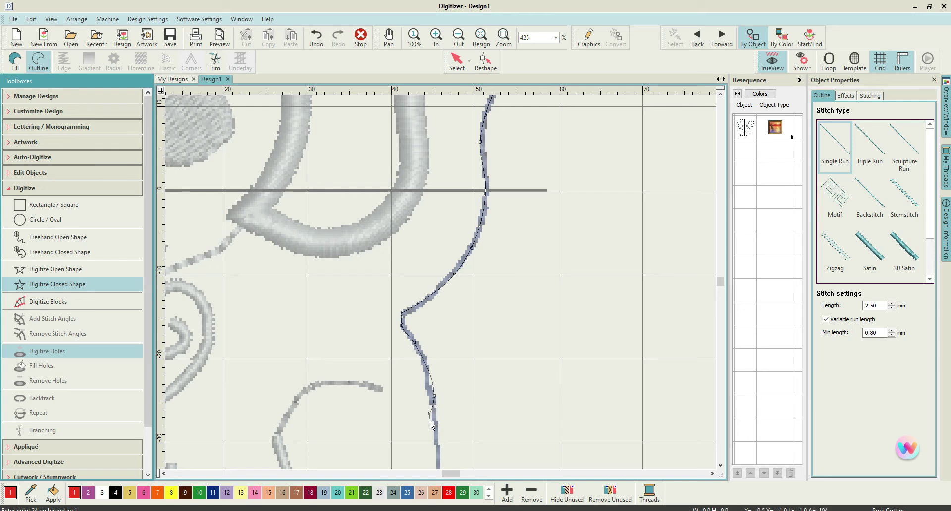
key(BackSpace)
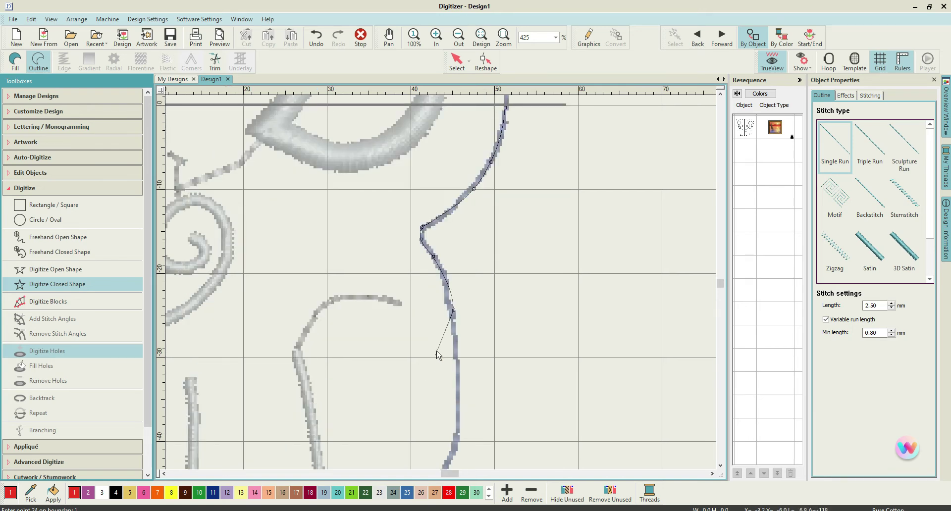
key(BackSpace)
click(444, 277)
click(454, 338)
click(457, 392)
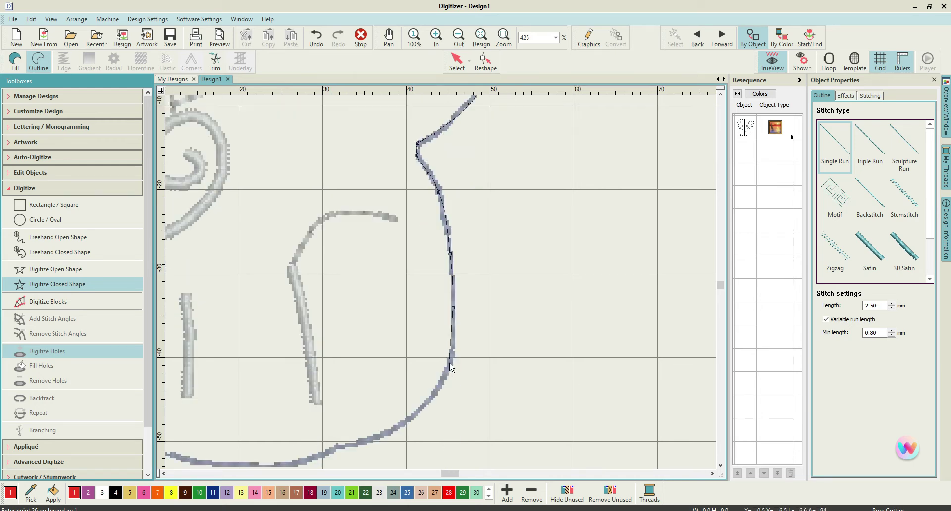
- Trace the outline around the rounded outer corner of the right foot
click(452, 363)
click(427, 401)
click(395, 425)
key(c)
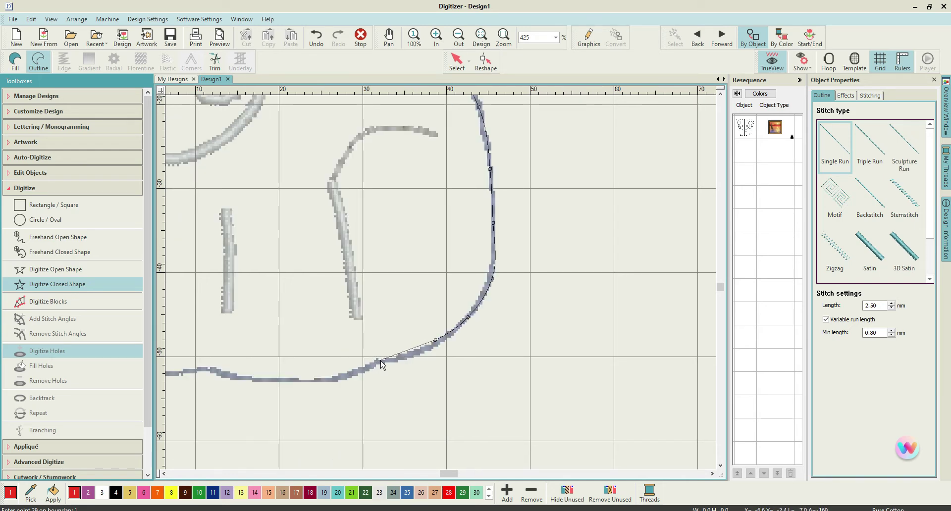
click(406, 359)
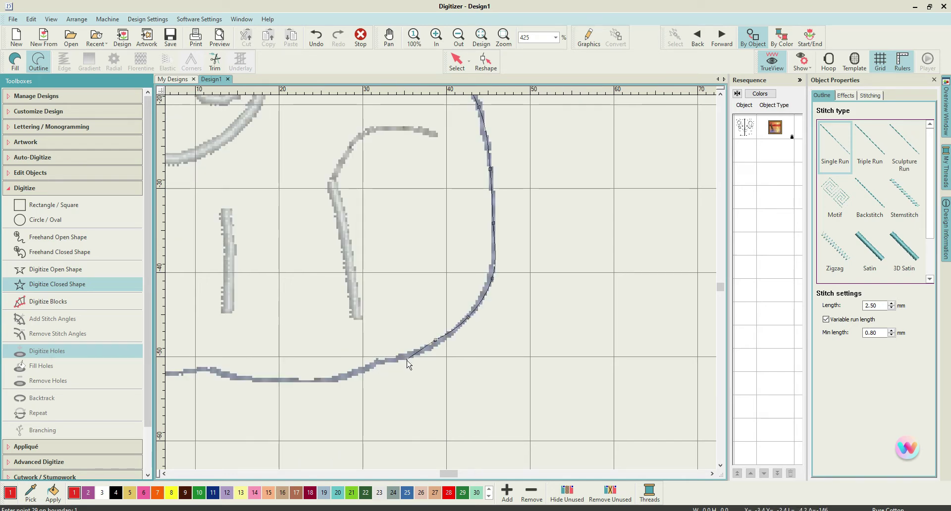
- Continue the body outline along the bottom edge of the right foot to its inner notch
click(380, 363)
click(359, 371)
click(333, 382)
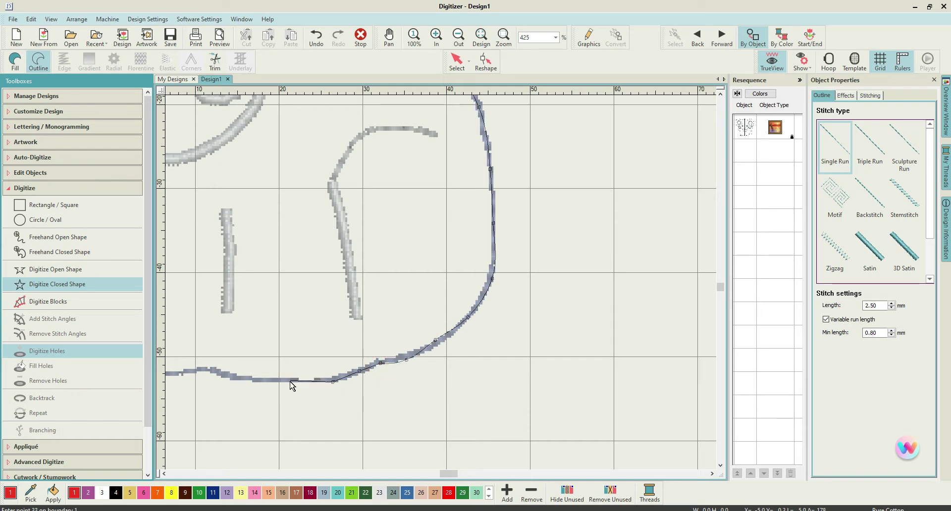
click(287, 381)
click(245, 377)
click(225, 376)
click(212, 368)
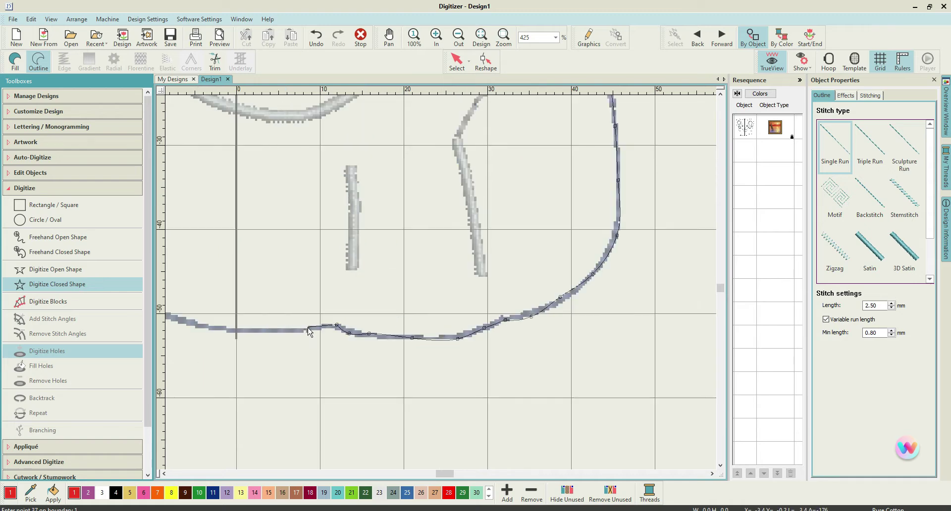
- Trace the outline along the bottom center edge and over the notch at the inner side of the left foot
click(308, 330)
click(249, 330)
click(303, 308)
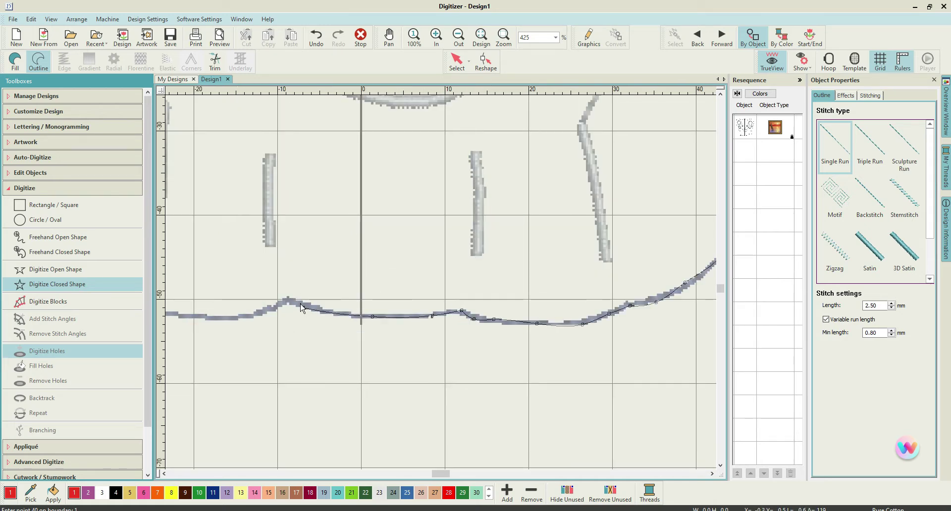
click(286, 296)
click(257, 312)
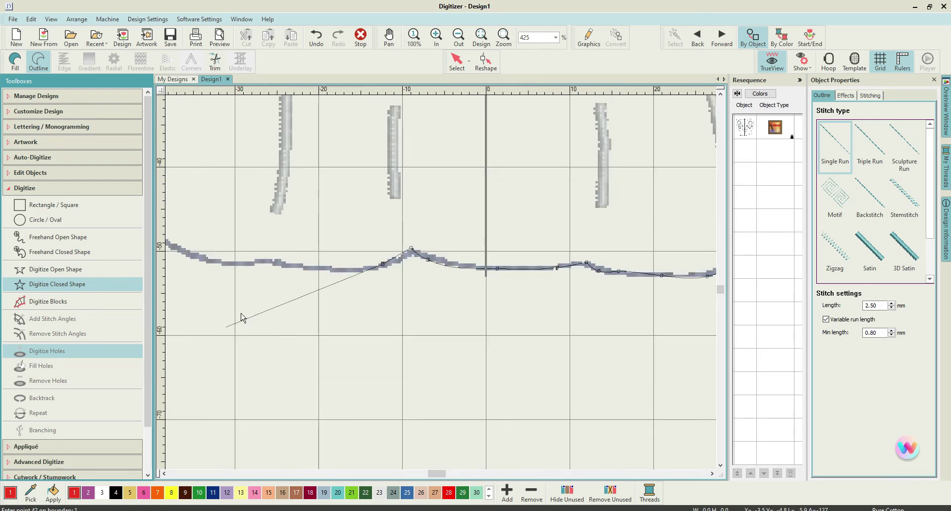
click(343, 269)
click(292, 261)
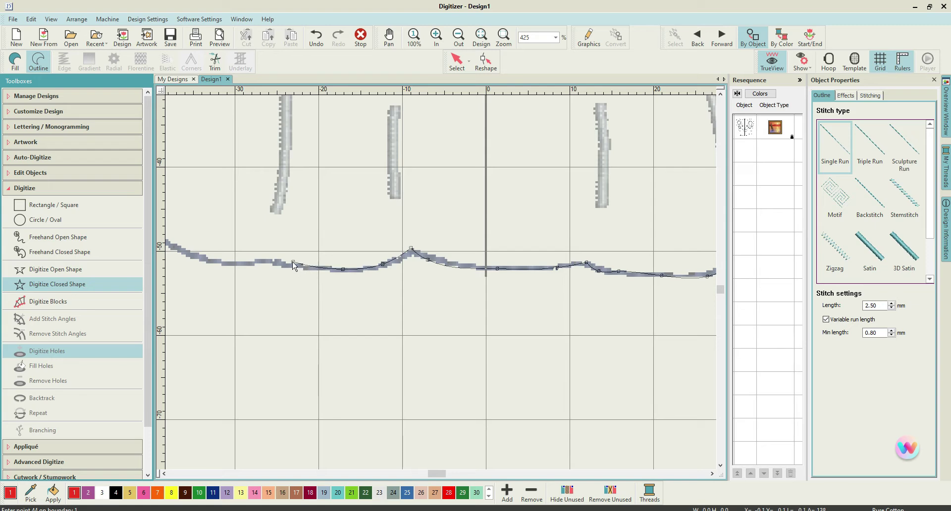
click(262, 258)
click(232, 269)
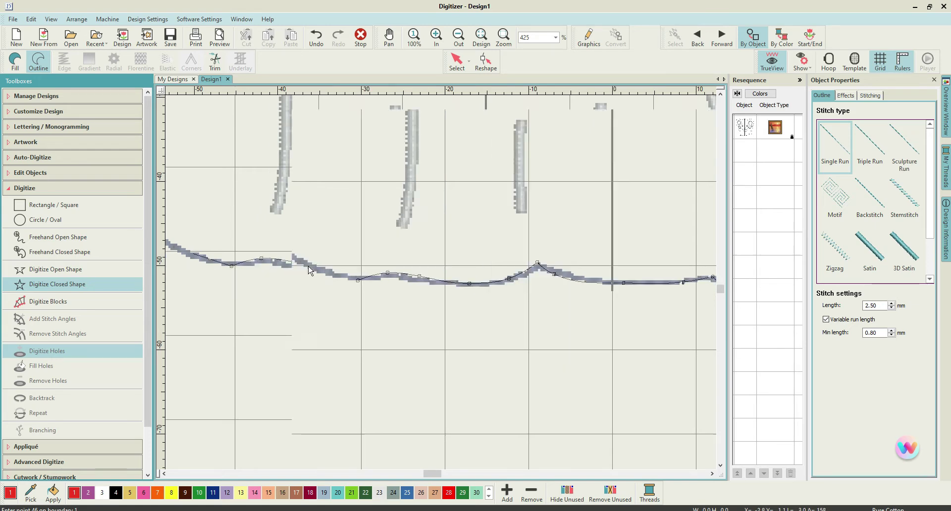
click(310, 266)
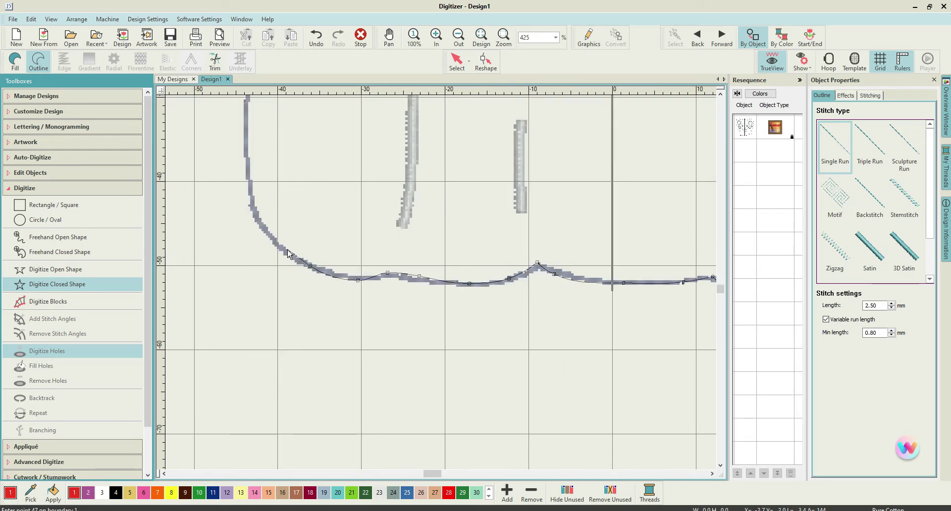
key(BackSpace)
key(BackSpace)
key(BackSpace)
key(BackSpace)
- Trace the outline closely along the bottom of the left foot and around its rounded outer corner
click(421, 281)
click(391, 275)
click(370, 278)
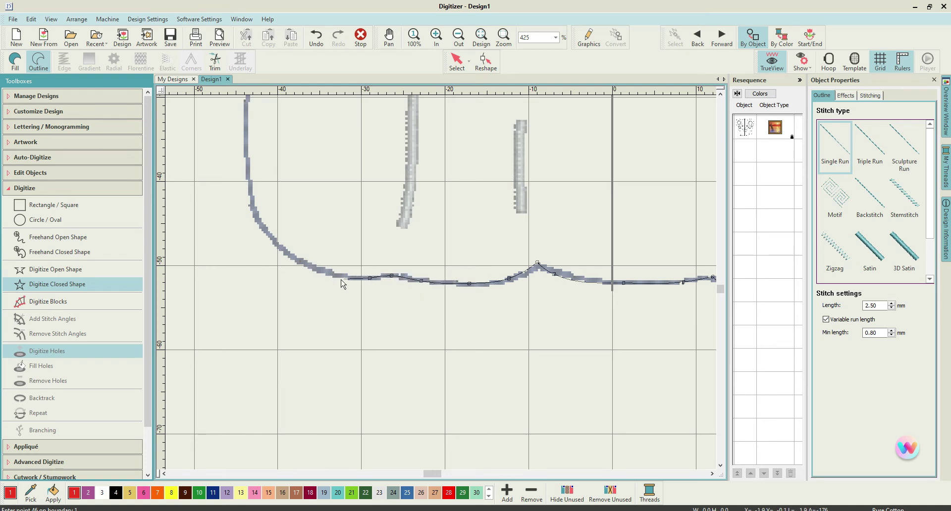
click(328, 271)
click(277, 245)
click(253, 215)
click(246, 165)
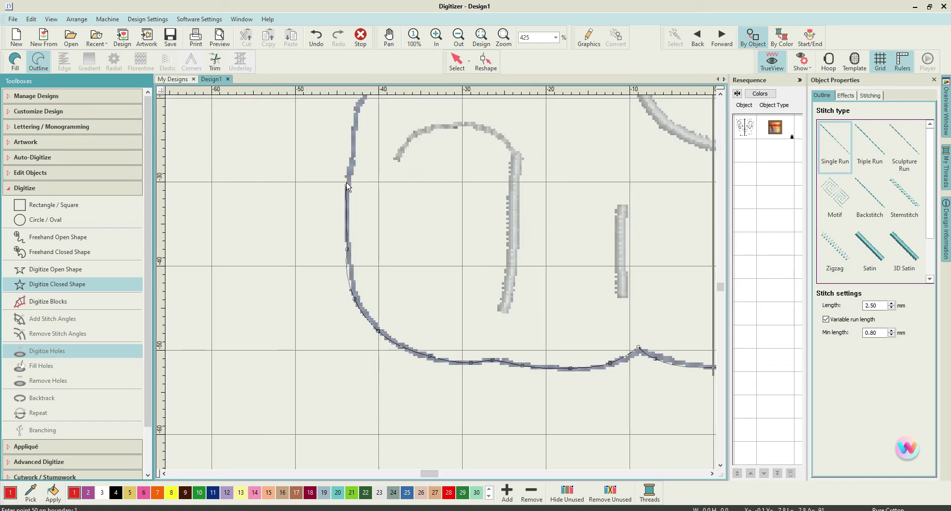
- Continue the outline up the outer side of the left leg and around the notch below the left ear
click(347, 182)
click(355, 117)
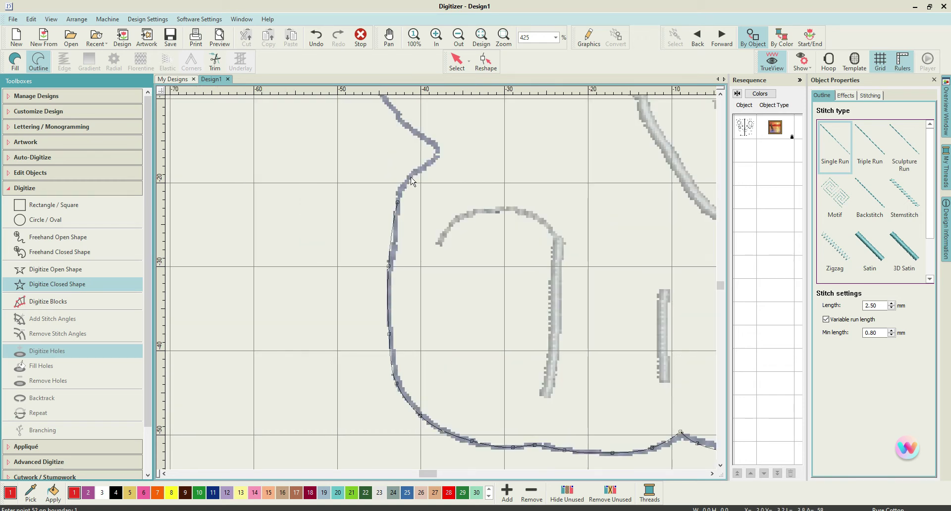
click(407, 179)
click(431, 159)
click(416, 134)
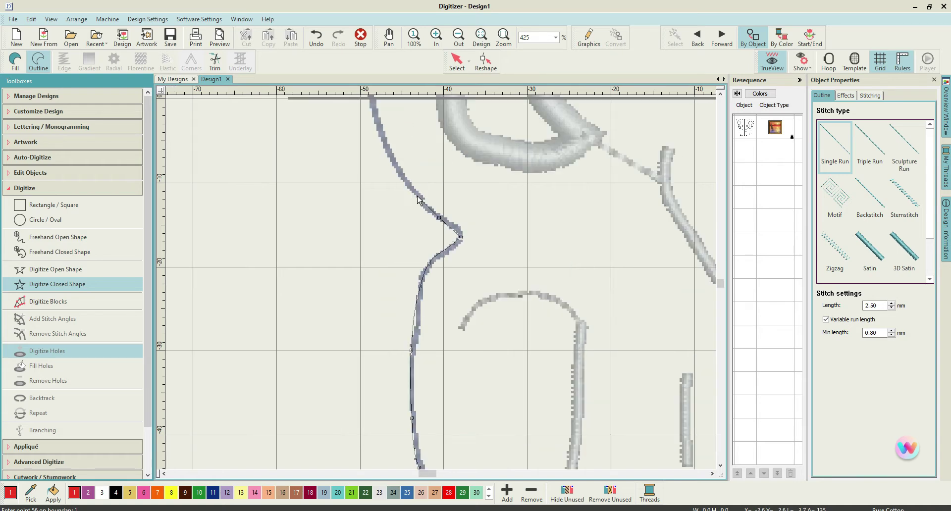
- Trace the outline up the lower outer side of the left ear
click(416, 193)
click(382, 143)
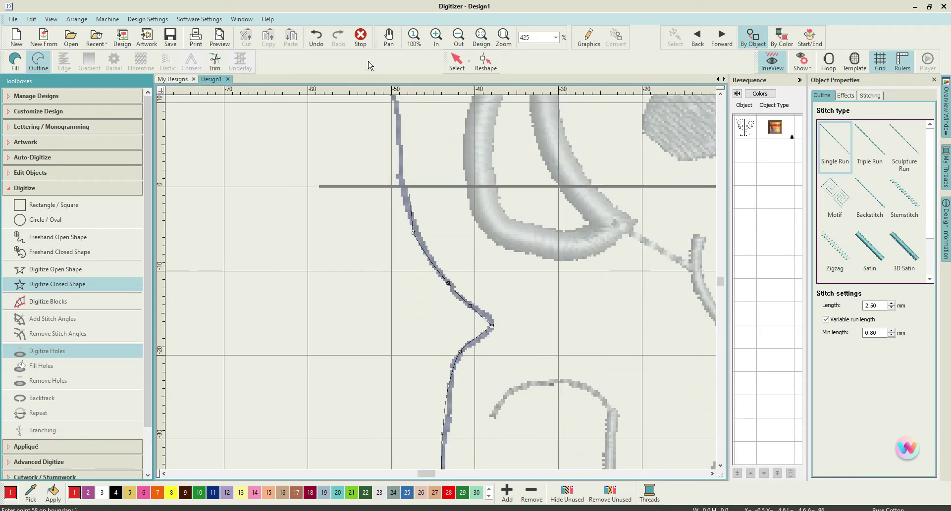
click(400, 163)
click(397, 110)
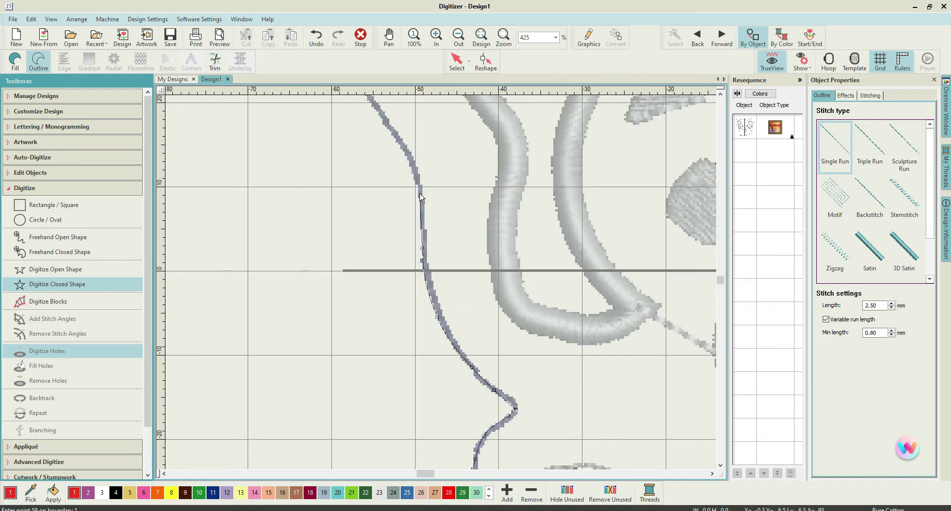
click(398, 140)
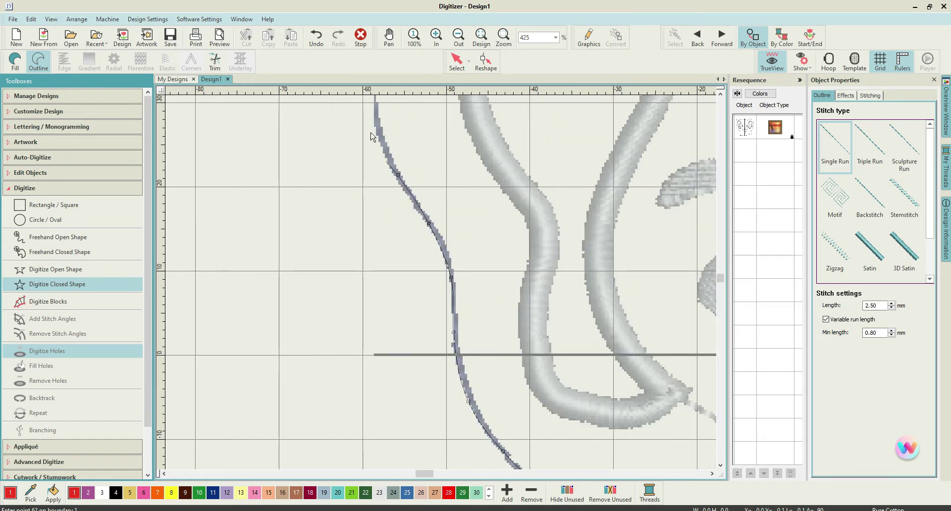
click(399, 174)
click(419, 208)
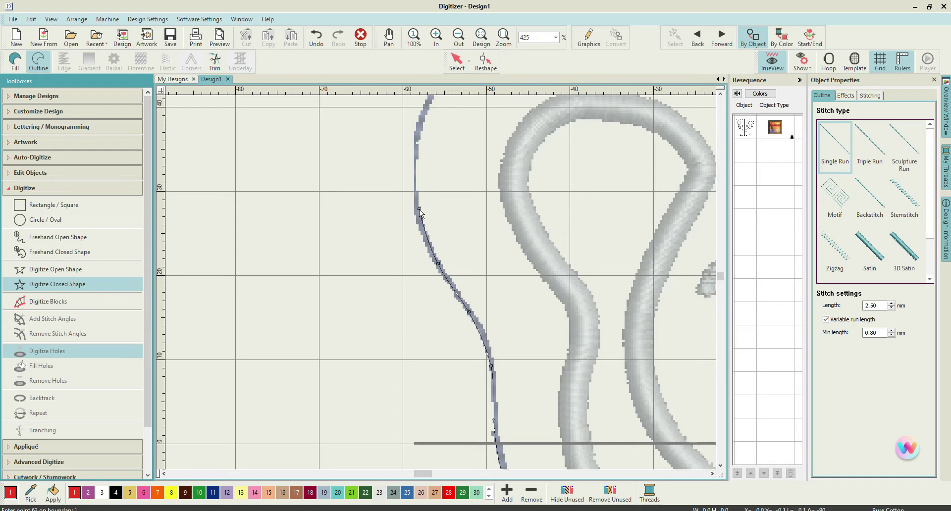
- Trace the outline around the top of the left ear to the dip at the head and close the shape
click(415, 130)
click(473, 135)
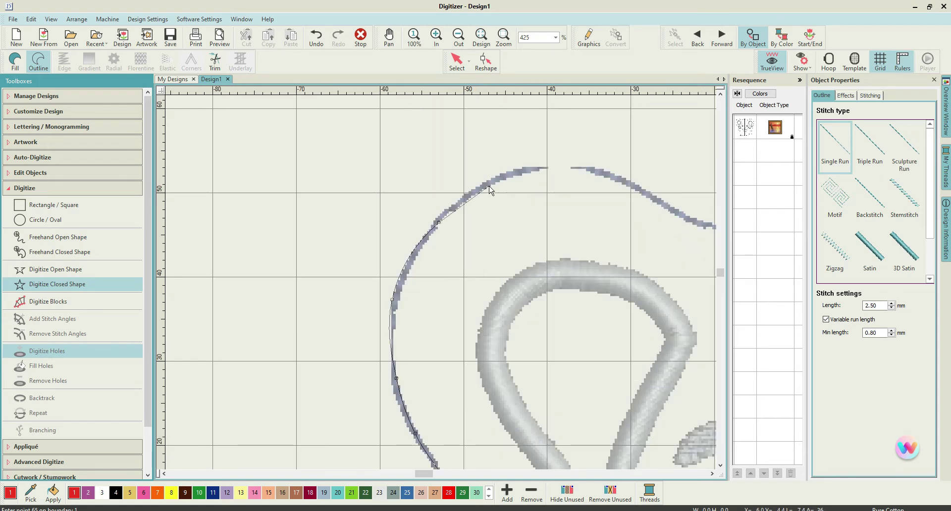
click(478, 186)
click(534, 168)
click(602, 170)
click(658, 200)
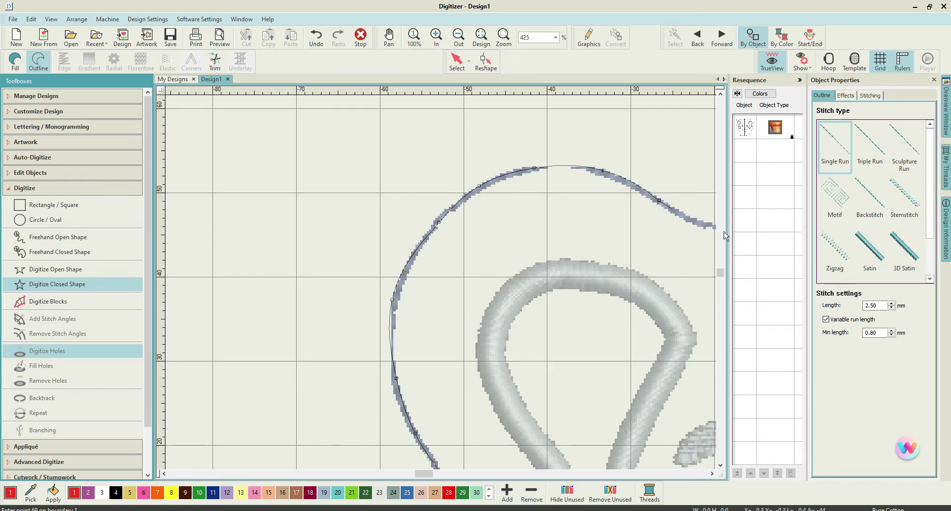
click(572, 257)
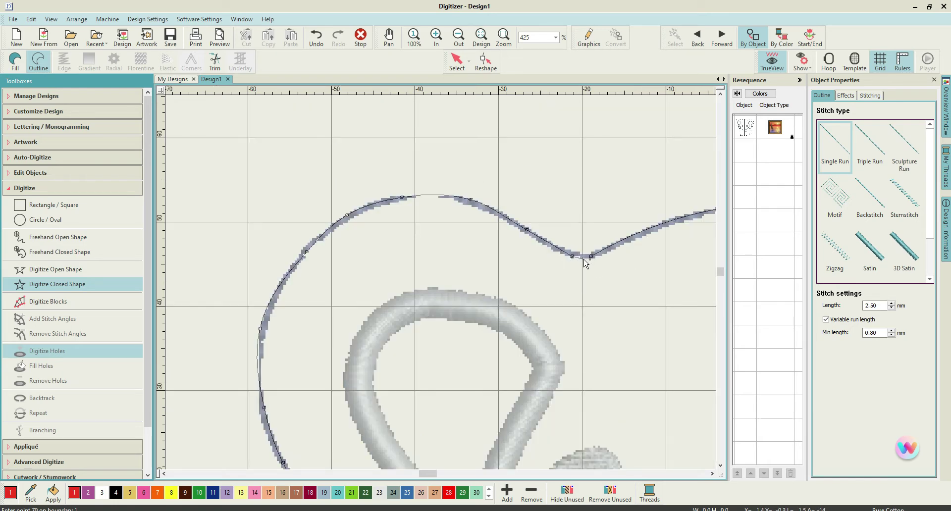
key(Return)
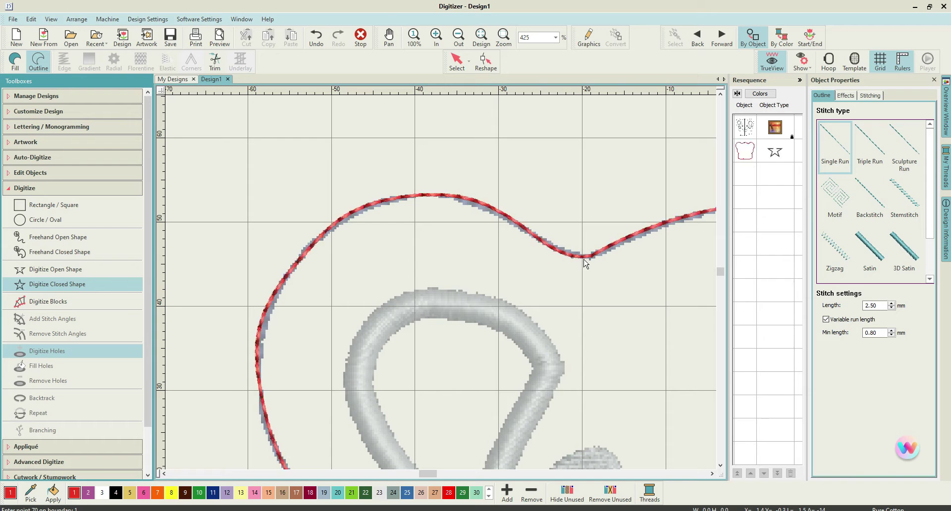
- Duplicate the closed elephant body outline and recolor the copy with dark blue thread color 11
scroll(568, 299, down, 2)
scroll(426, 301, down, 2)
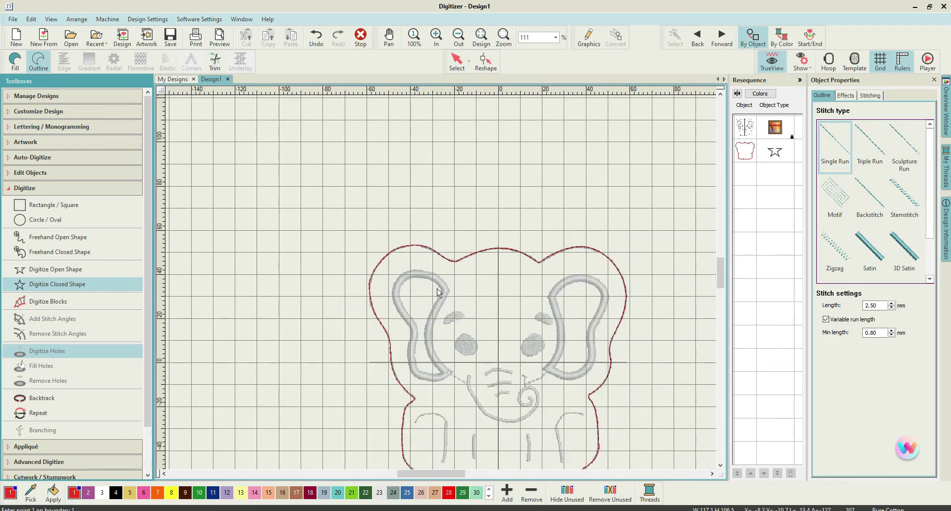
scroll(442, 290, down, 1)
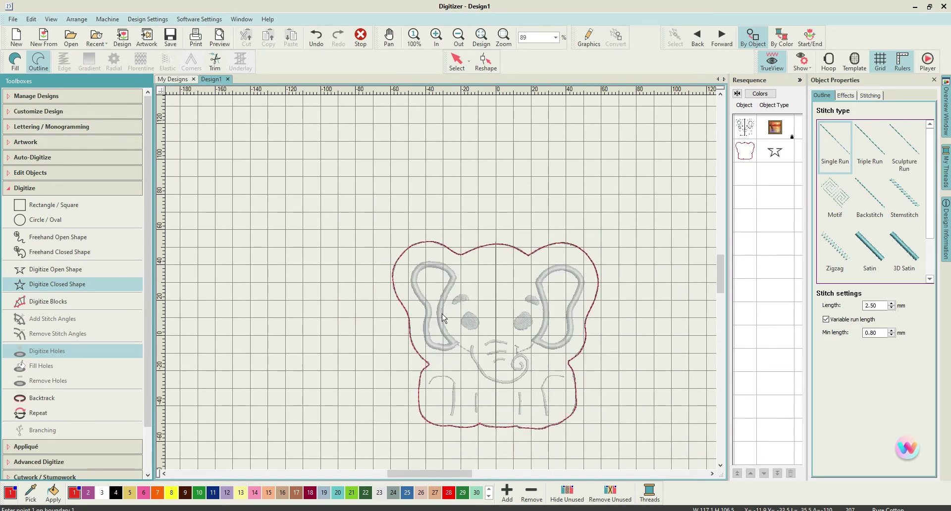
scroll(443, 371, up, 2)
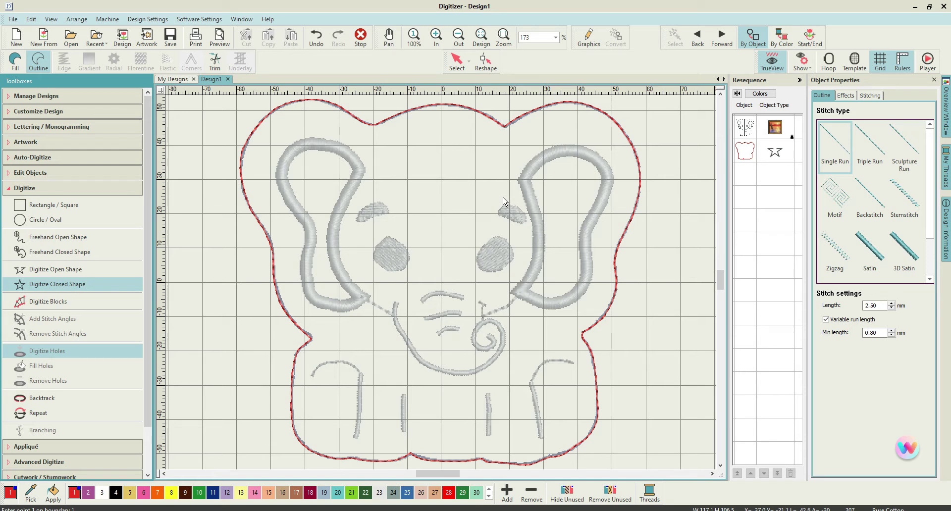
click(750, 150)
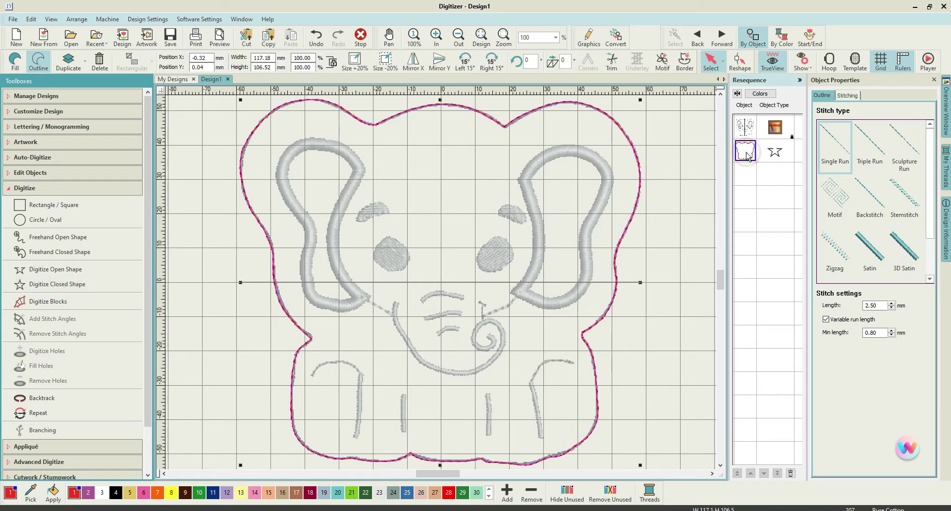
right_click(748, 153)
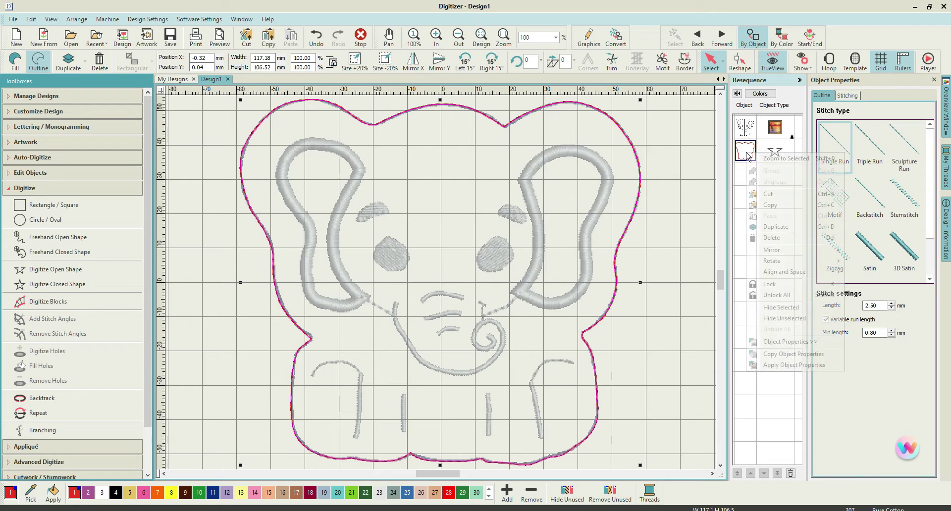
click(774, 227)
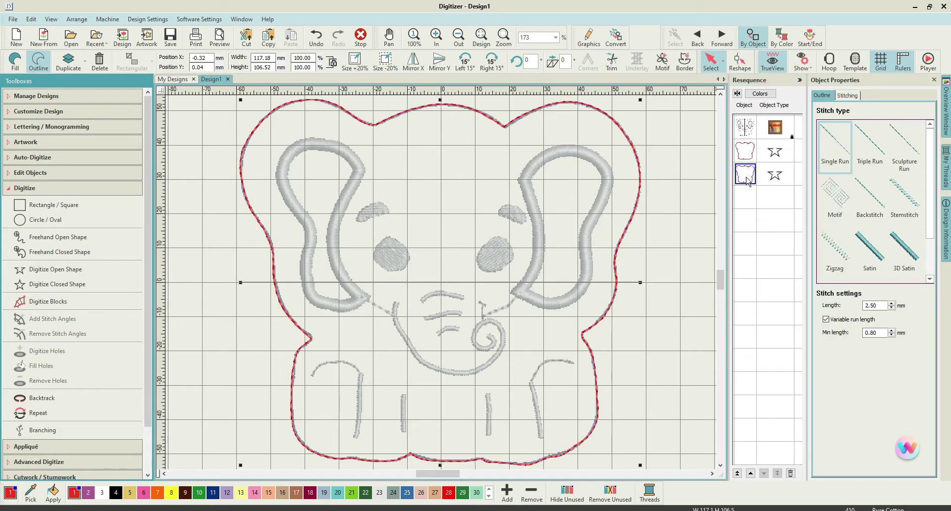
click(211, 493)
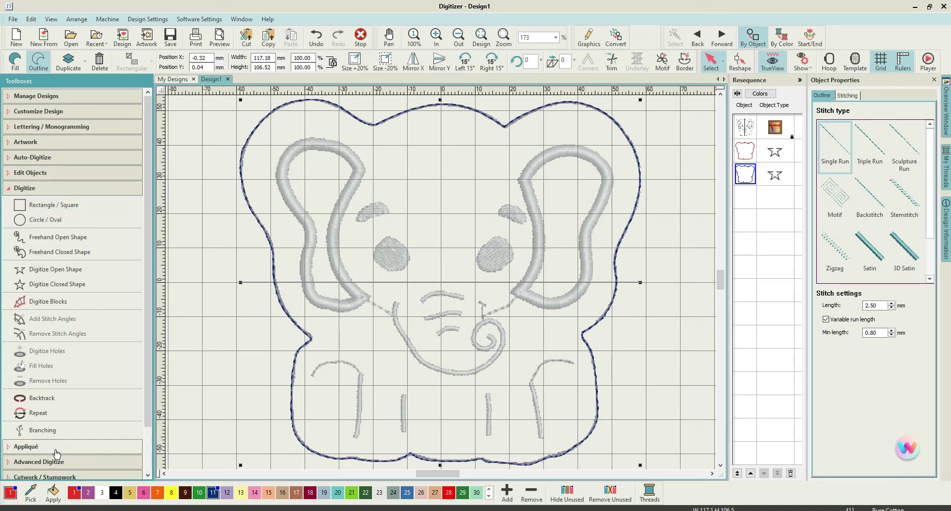
- Start a Digitize Appliqué shape on the inner right ear and trace its boundary over the top to the outer side
click(27, 446)
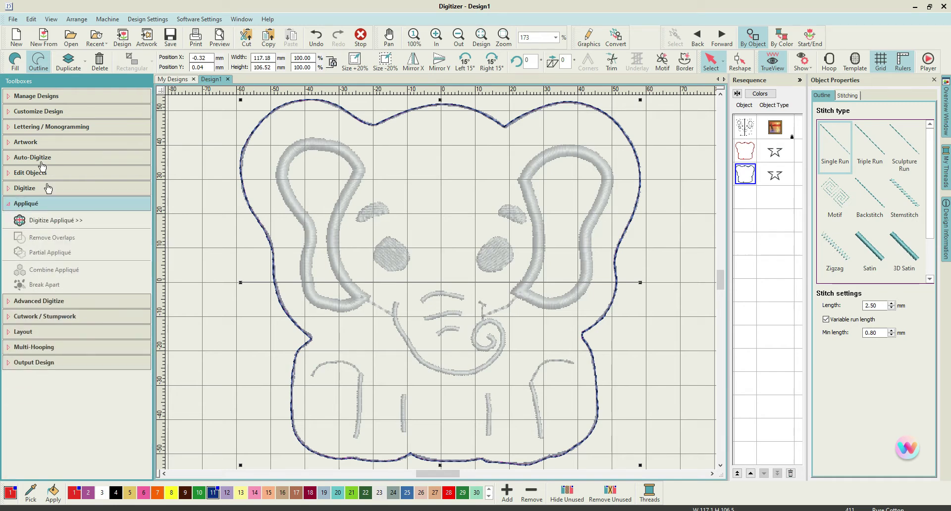
click(52, 220)
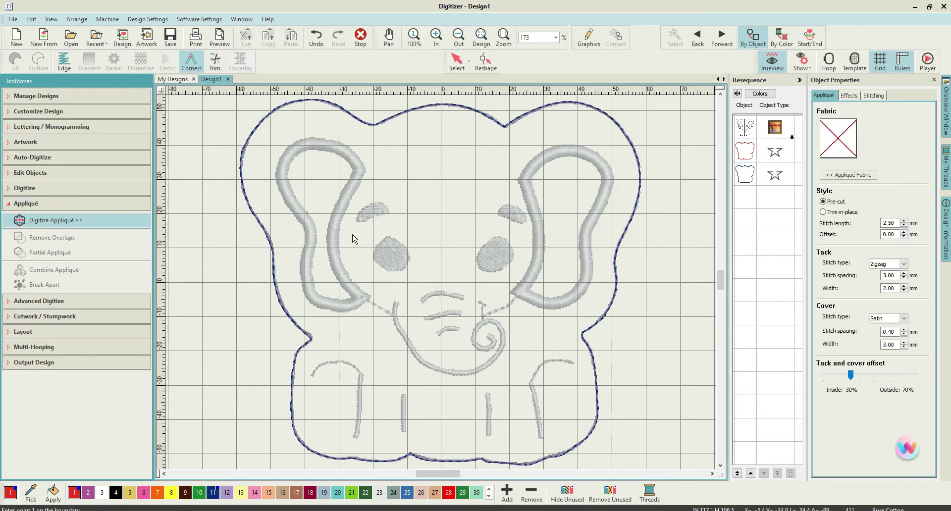
click(524, 179)
click(539, 162)
click(559, 152)
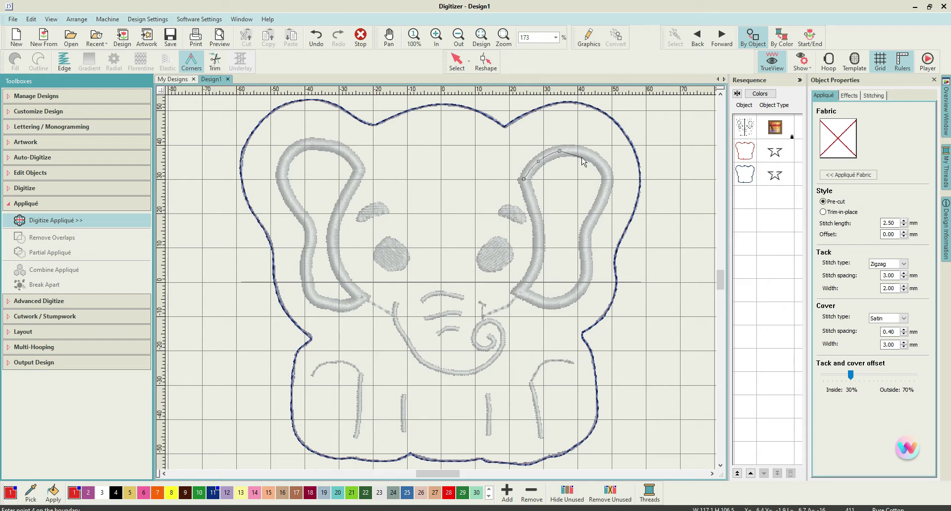
click(607, 171)
click(602, 198)
- Trace the right ear appliqué down the outer side, around the bottom and up the inner side, and complete the shape
click(586, 227)
click(586, 272)
click(573, 295)
click(548, 306)
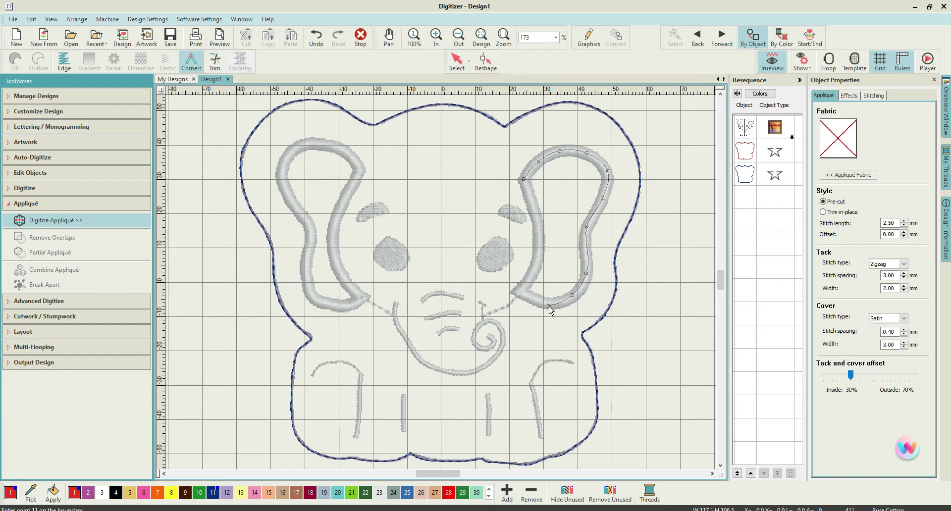
click(521, 291)
click(540, 219)
key(Return)
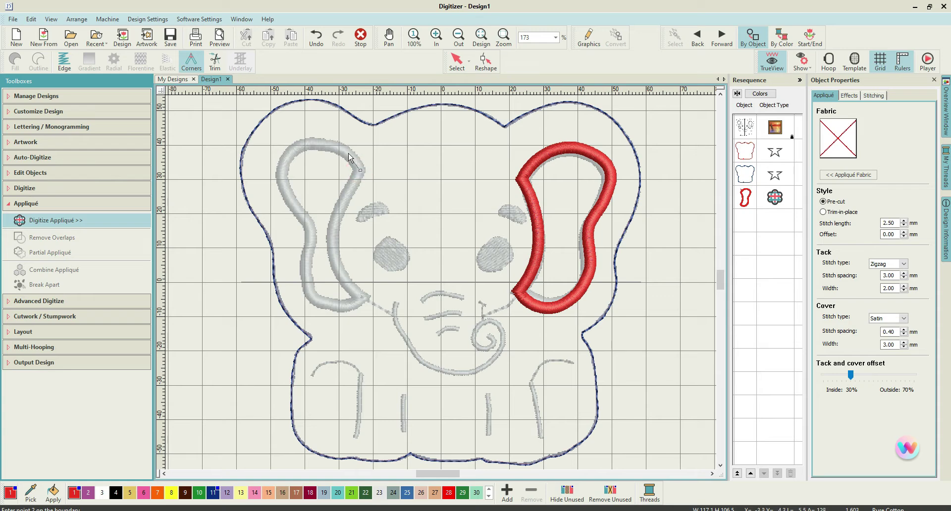
- Trace a second appliqué boundary on the inner left ear, over the top and down its outer side
click(313, 144)
click(282, 181)
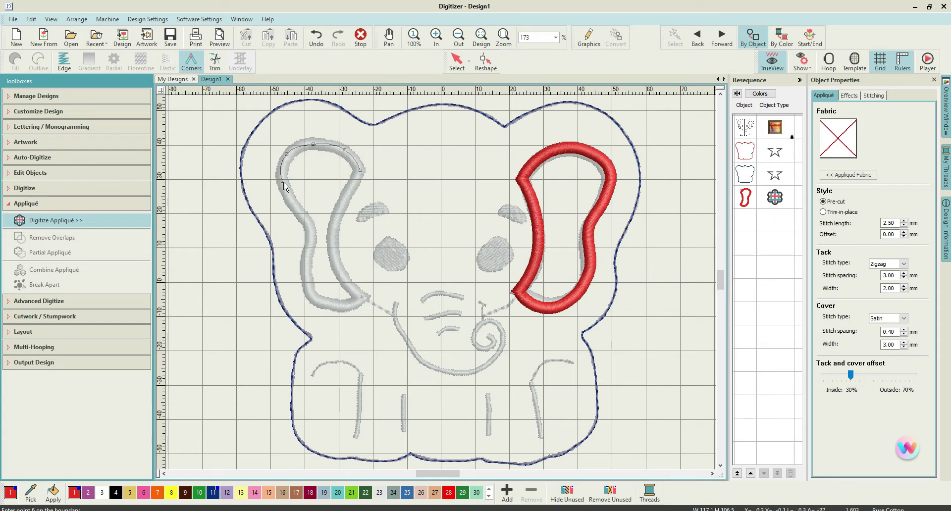
click(296, 207)
click(309, 232)
click(306, 261)
click(309, 288)
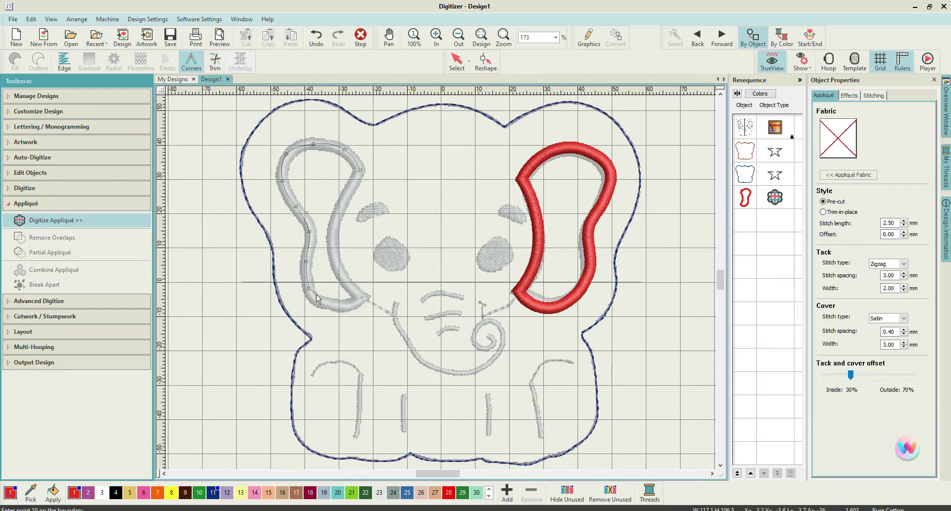
- Trace the left ear appliqué around the bottom and up the inner side, and complete the shape
click(340, 306)
click(364, 296)
click(338, 272)
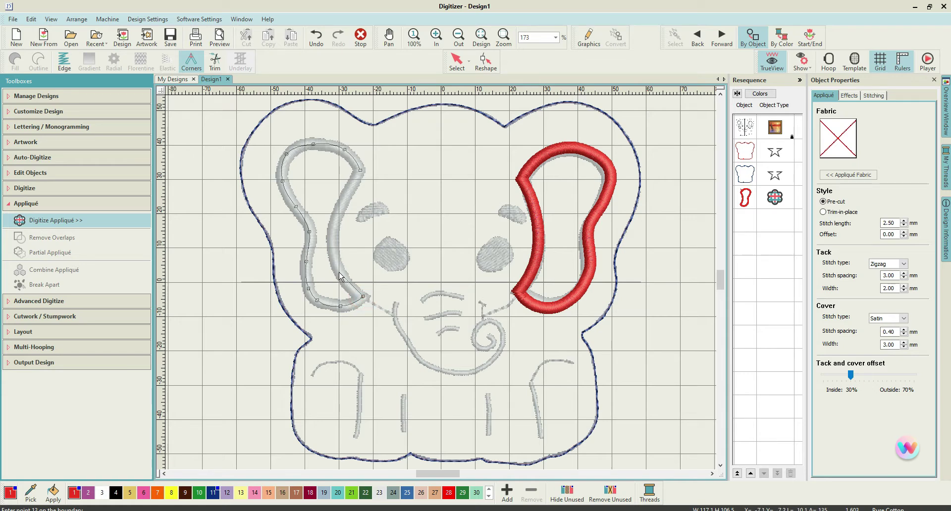
click(331, 230)
click(350, 189)
key(Return)
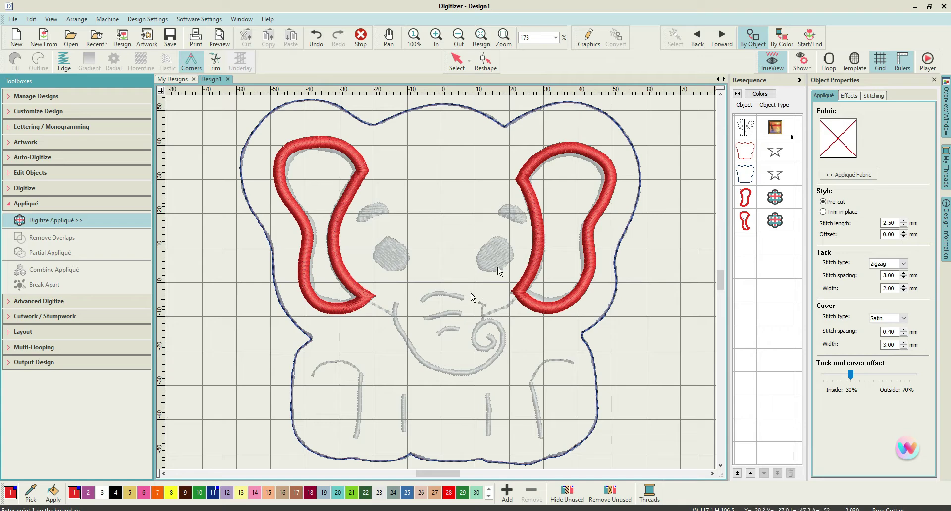
- Set the appliqué style of both the right and left ear shapes to Trim-in-place
click(745, 197)
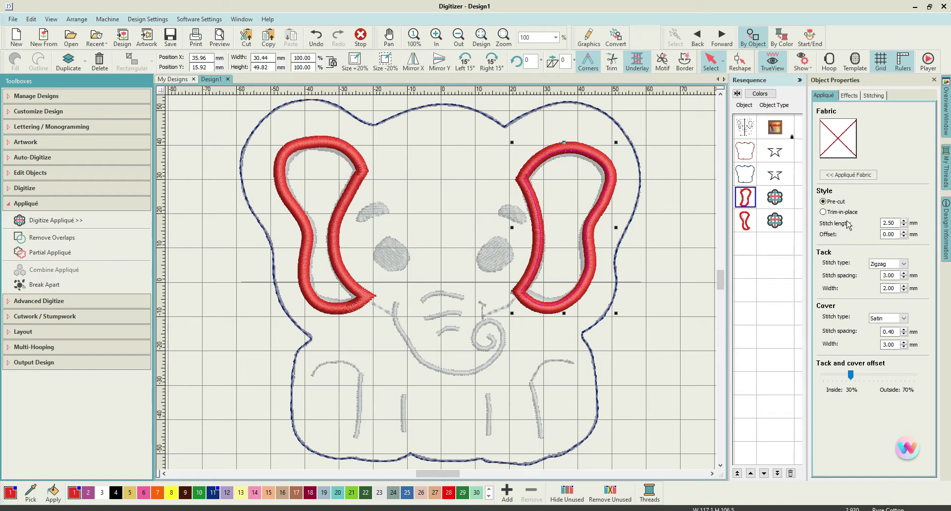
click(823, 212)
click(357, 161)
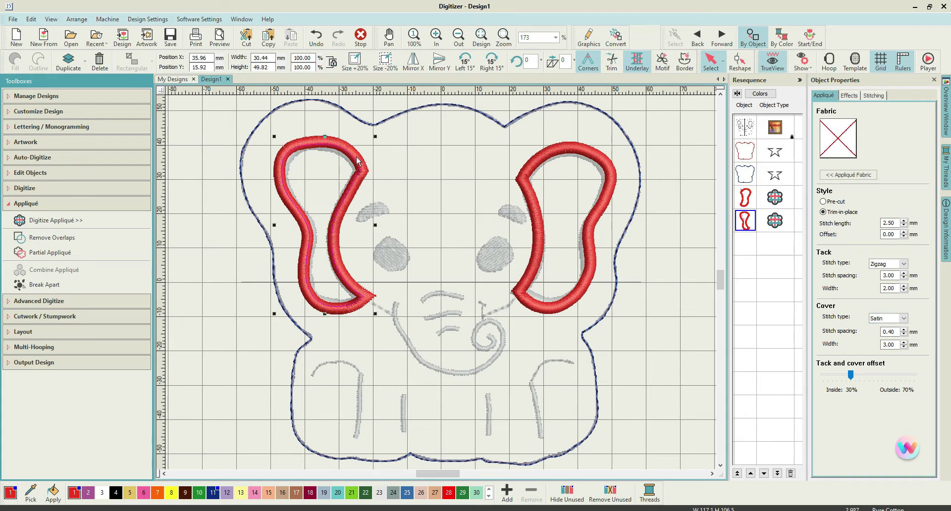
click(823, 212)
- Select both ear appliqué shapes together and recolor them with grey thread color 24
click(751, 202)
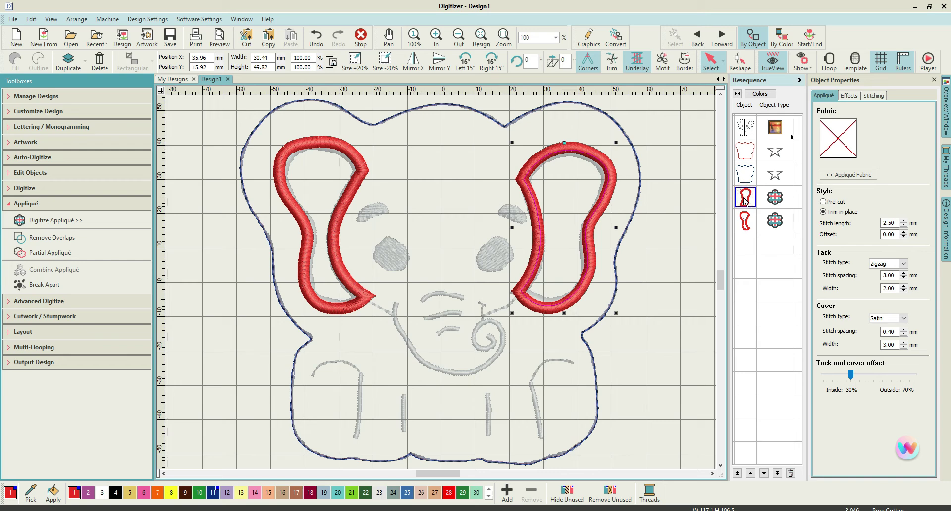
ctrl+click(743, 223)
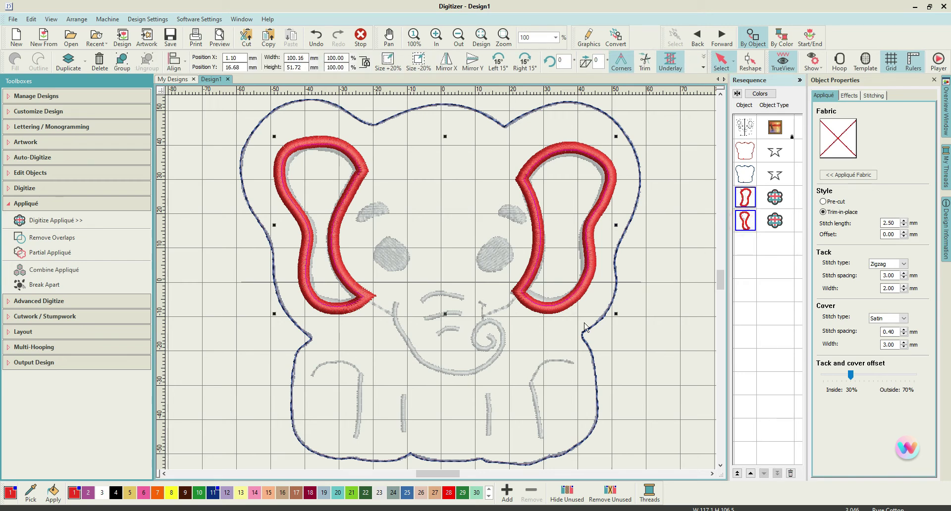
click(393, 493)
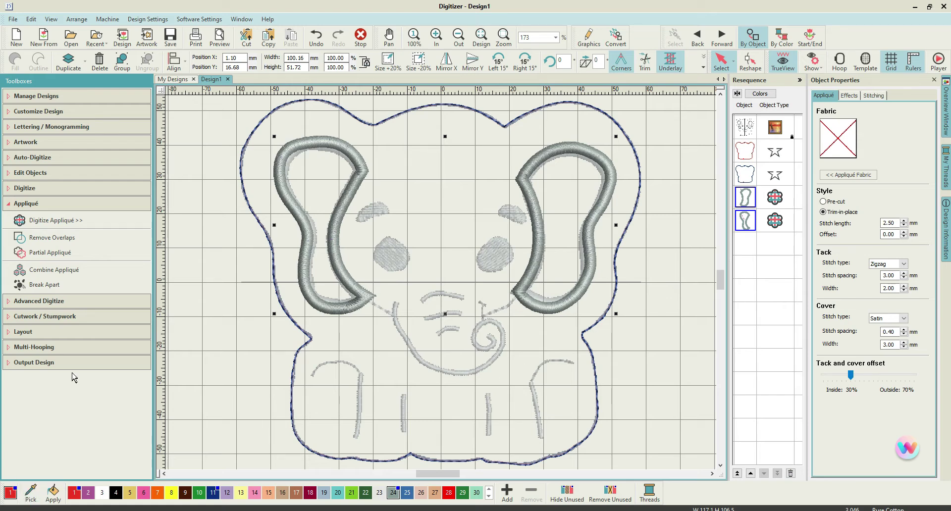
- Set up a Digitize Closed Shape fill with the Tatami stitch type in thread color 24
click(80, 191)
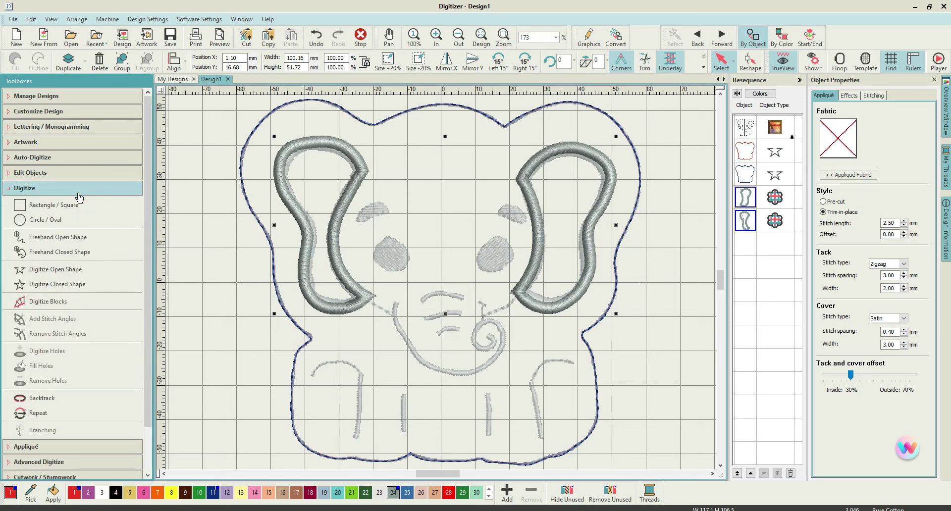
click(53, 286)
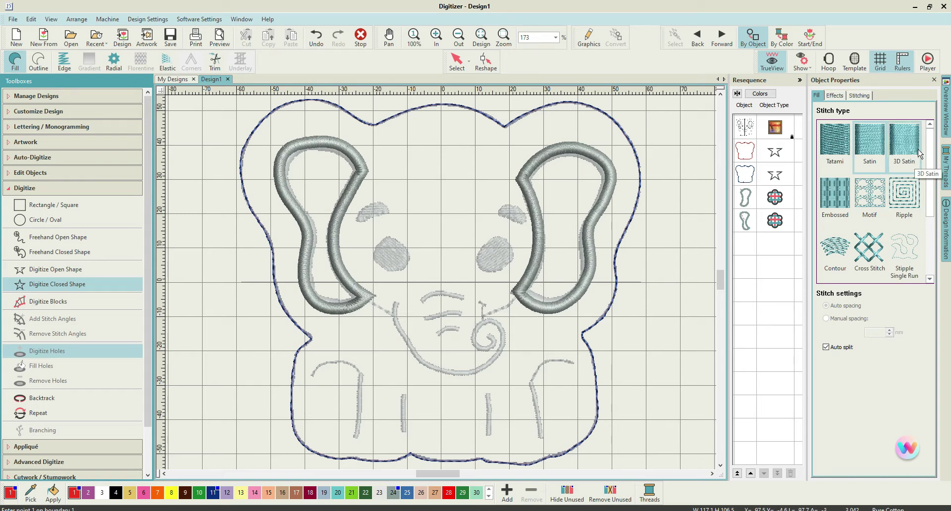
click(836, 144)
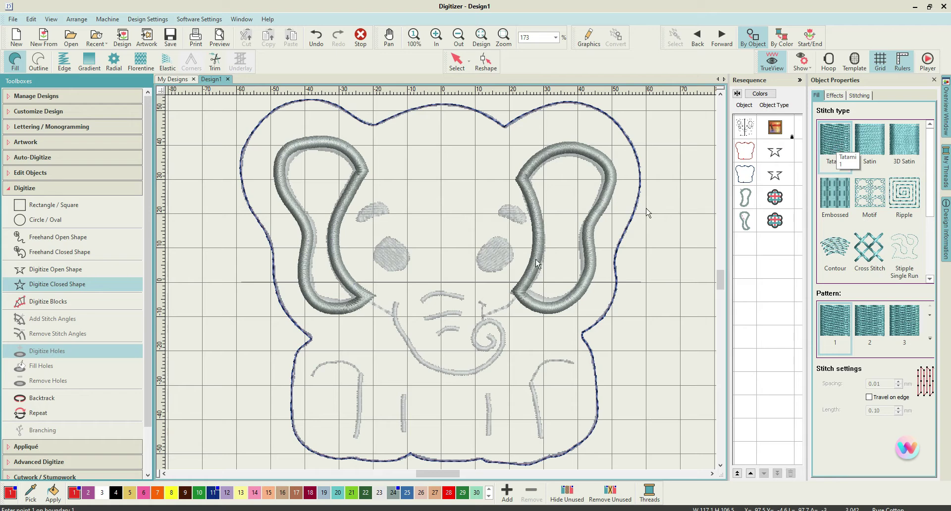
click(391, 495)
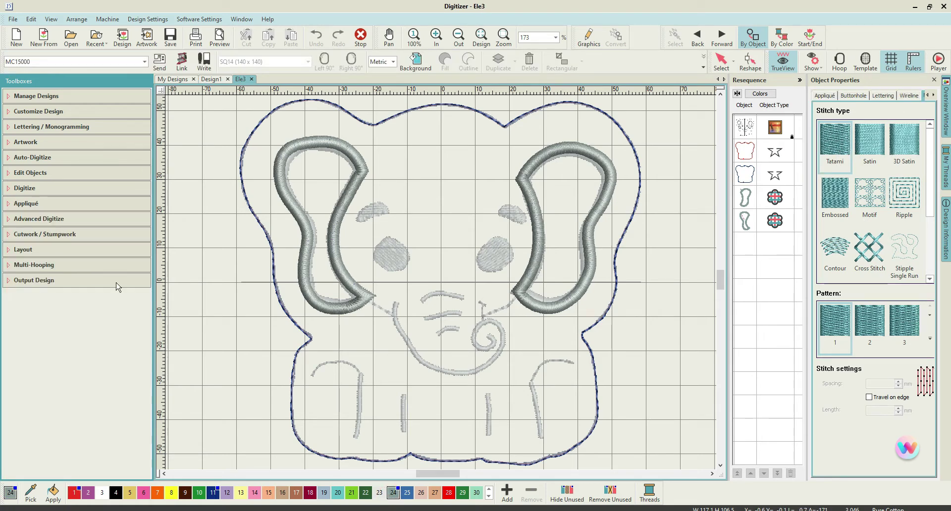
click(52, 189)
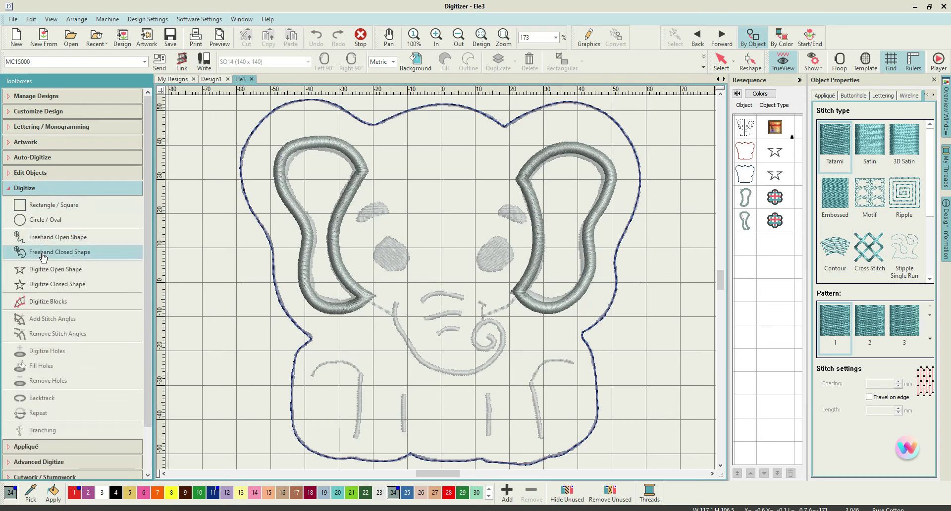
click(43, 286)
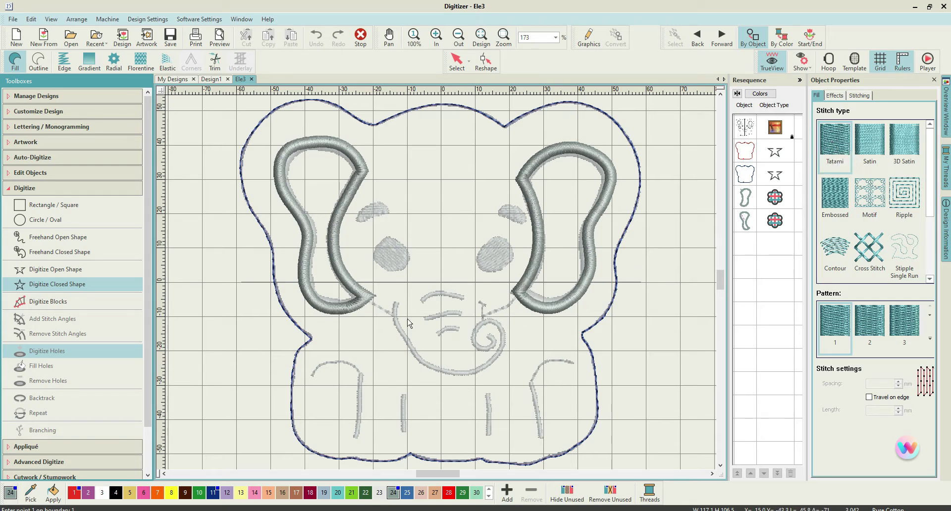
- Trace the left eyebrow's closed boundary from its lower outer tip over the curved upper edge to the inner end
scroll(409, 290, up, 3)
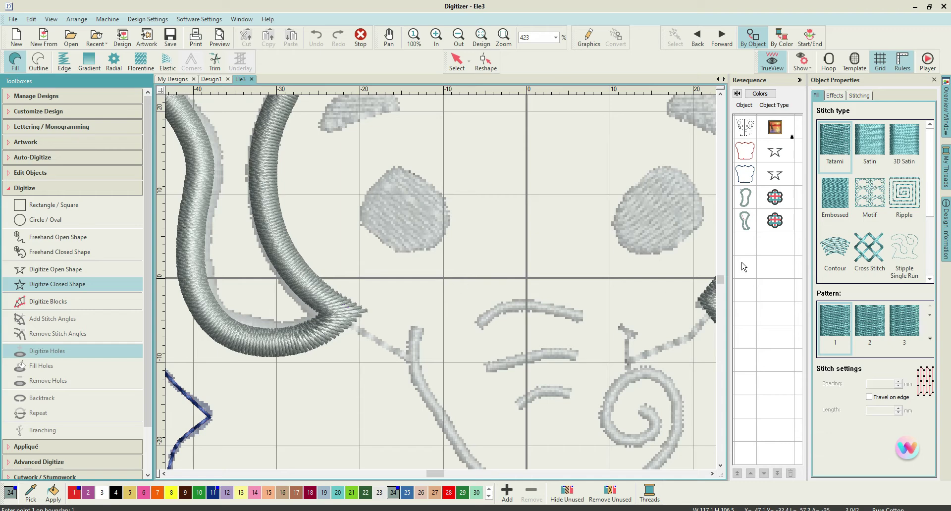
drag(723, 283, 722, 279)
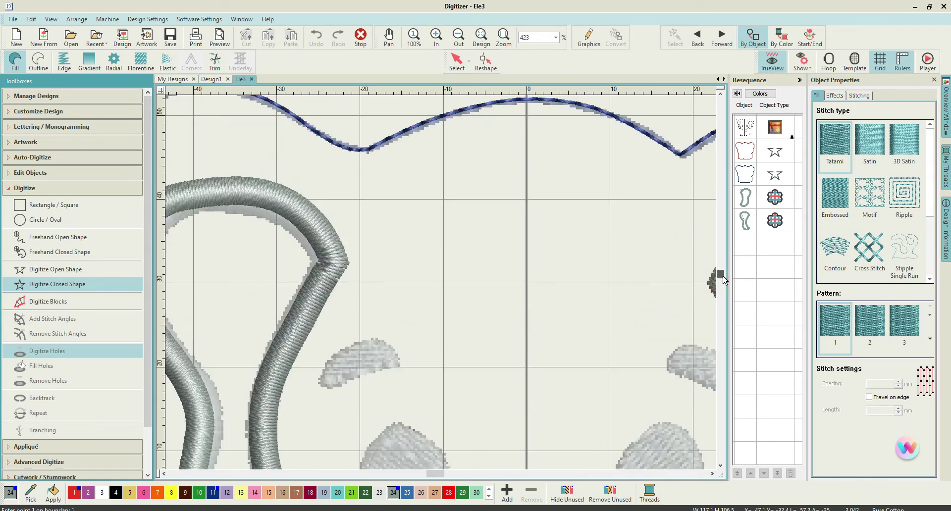
scroll(722, 279, down, 3)
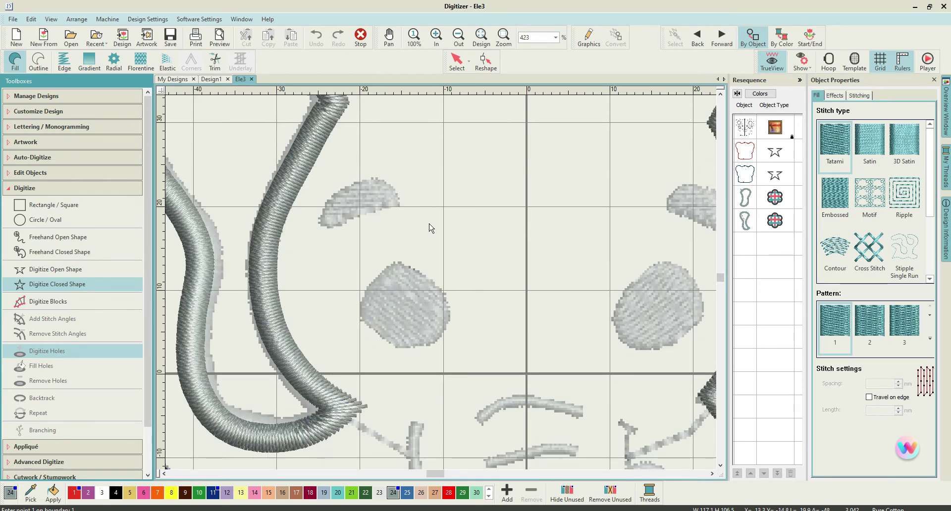
click(322, 222)
click(324, 205)
right_click(343, 187)
right_click(364, 180)
right_click(377, 178)
click(395, 190)
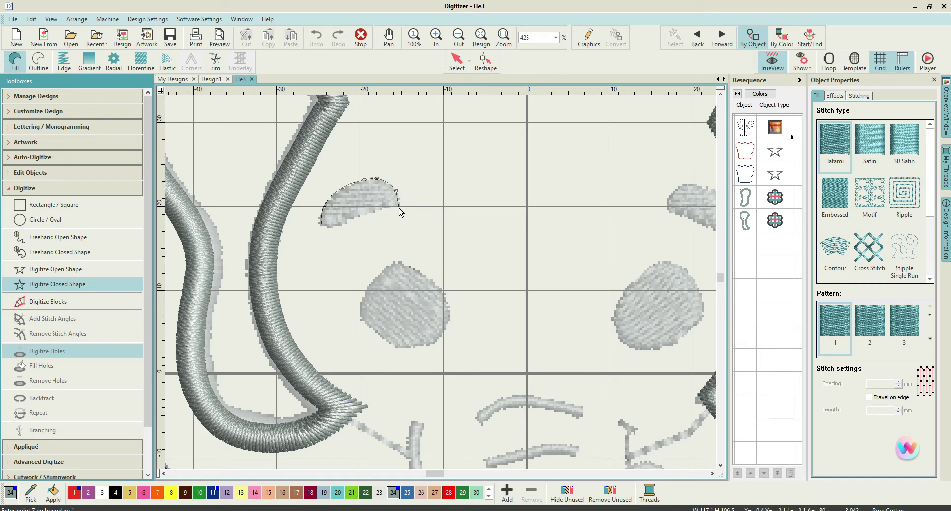
- Trace the left eyebrow's inner end and lower edge back to the outer tip, and complete the Tatami shape
click(399, 208)
click(388, 208)
click(371, 211)
click(355, 218)
click(345, 222)
click(340, 226)
click(329, 228)
key(Return)
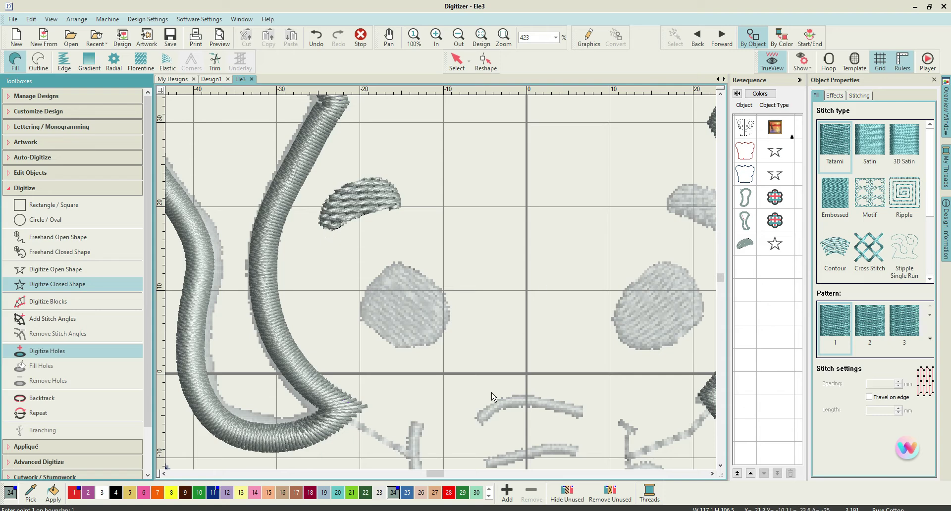
- Duplicate the left eyebrow and move the copy beside it towards the middle of the face
drag(435, 476, 437, 480)
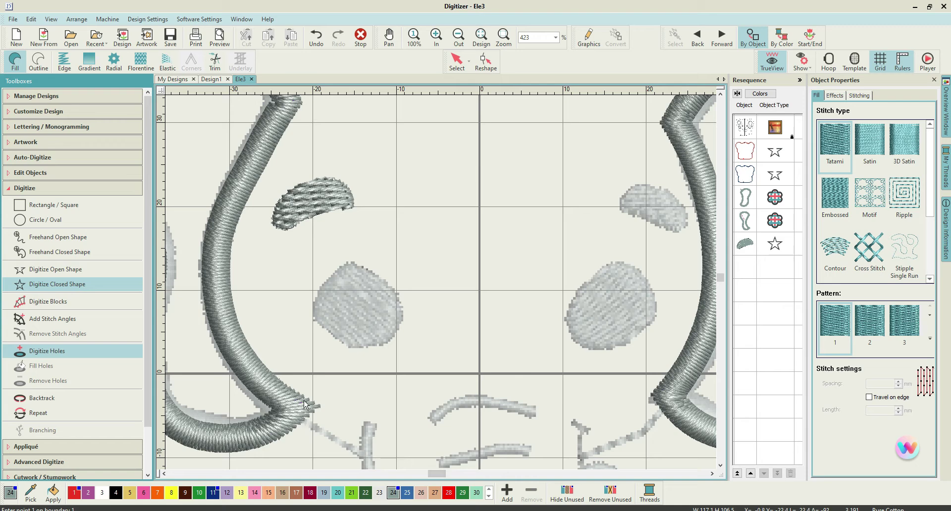
click(741, 245)
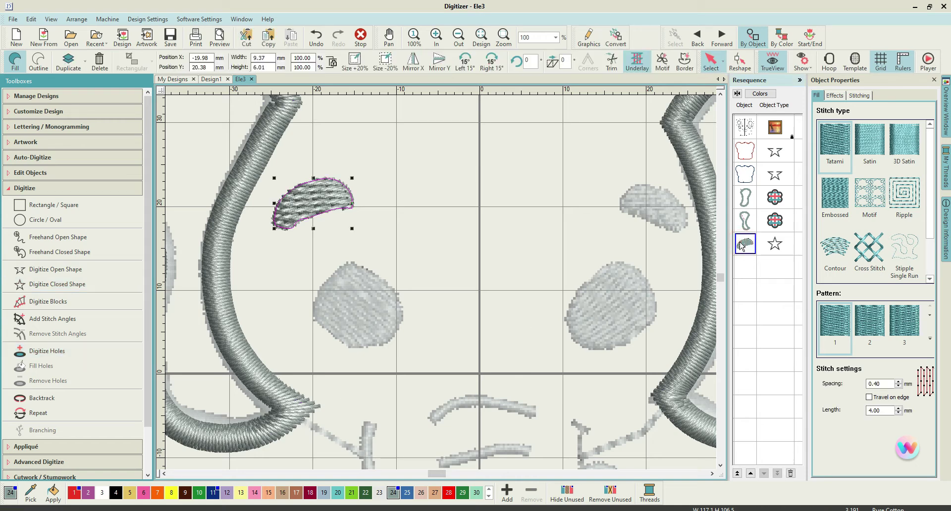
right_click(745, 244)
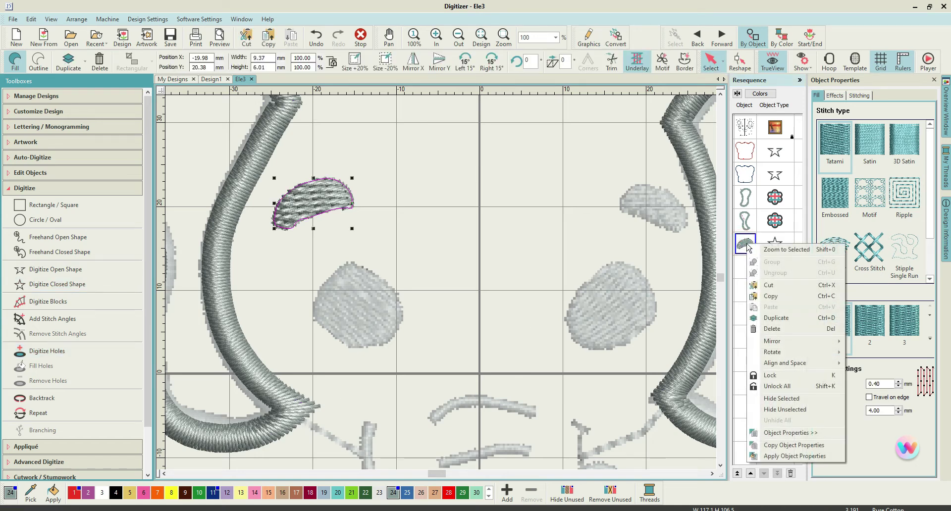
click(765, 319)
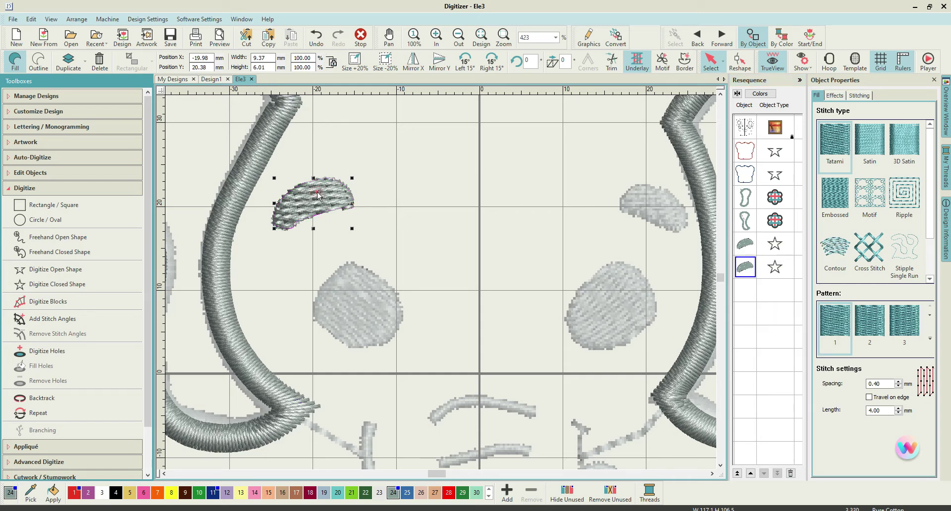
drag(318, 196, 402, 184)
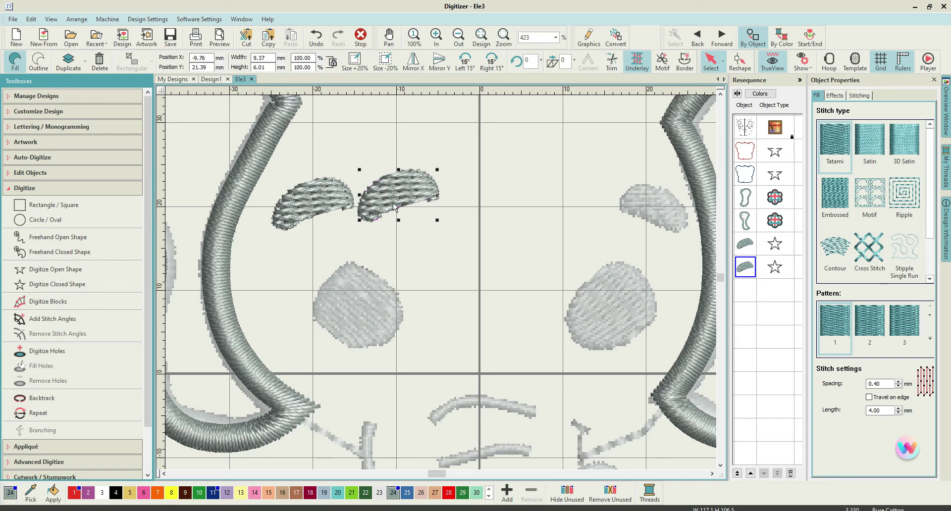
- Mirror the copied eyebrow horizontally and position it over the right eyebrow artwork
click(415, 65)
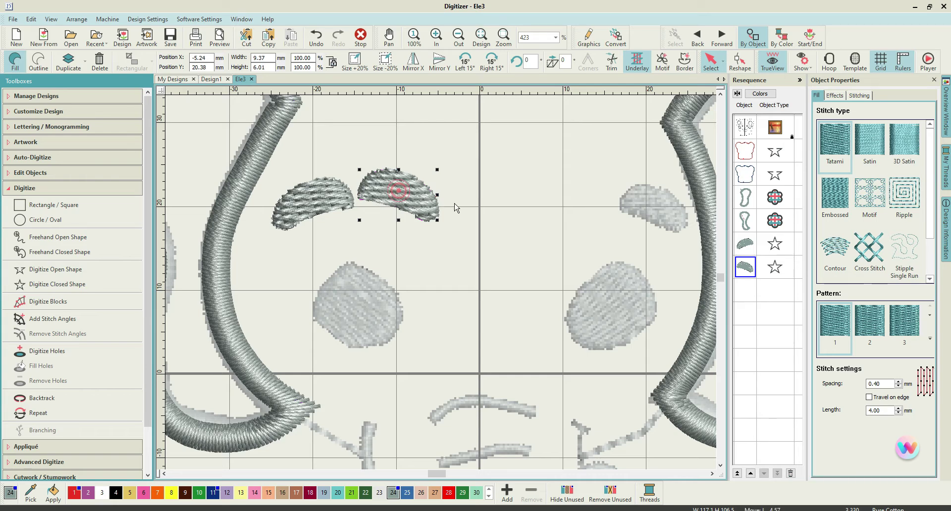
drag(400, 195, 651, 208)
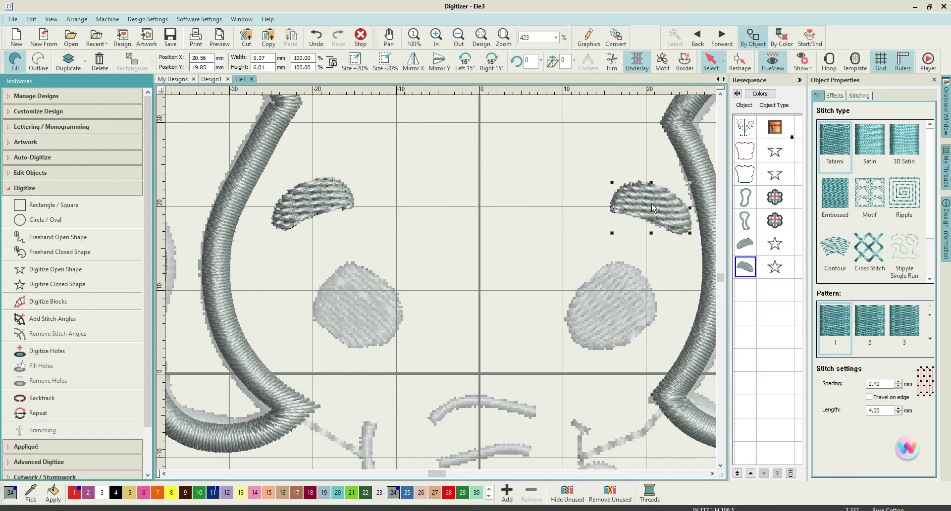
click(650, 203)
mouse_move(648, 202)
mouse_down()
mouse_move(634, 195)
mouse_move(640, 203)
mouse_up()
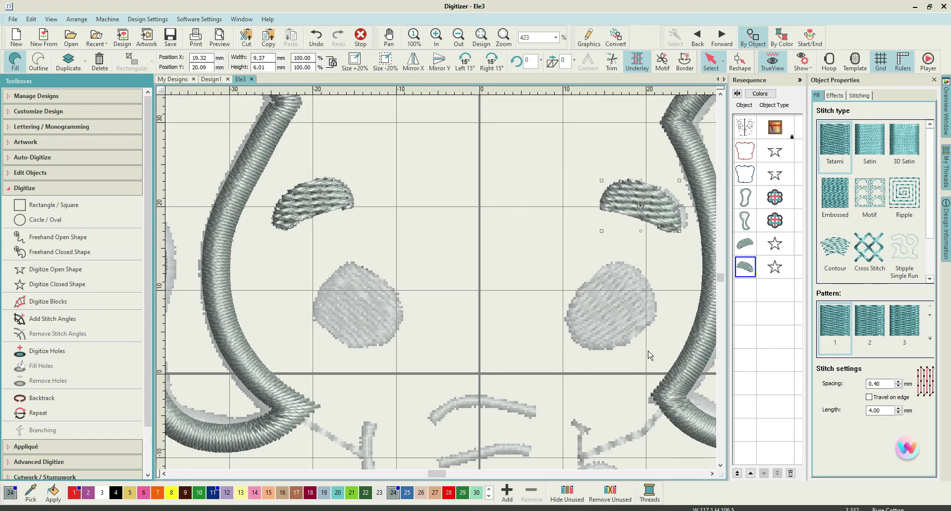
click(459, 268)
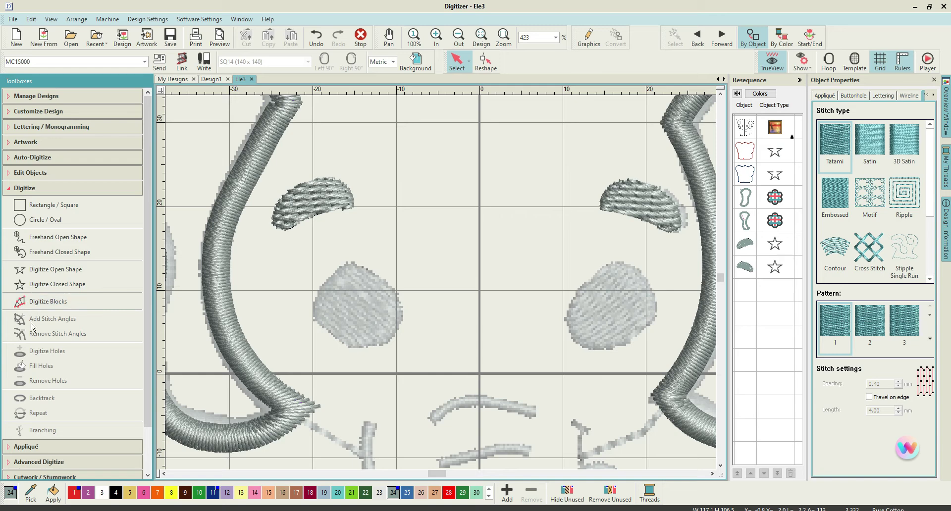
- Start a closed shape with Satin fill on the right eye and trace its inner side and upper edge
click(40, 286)
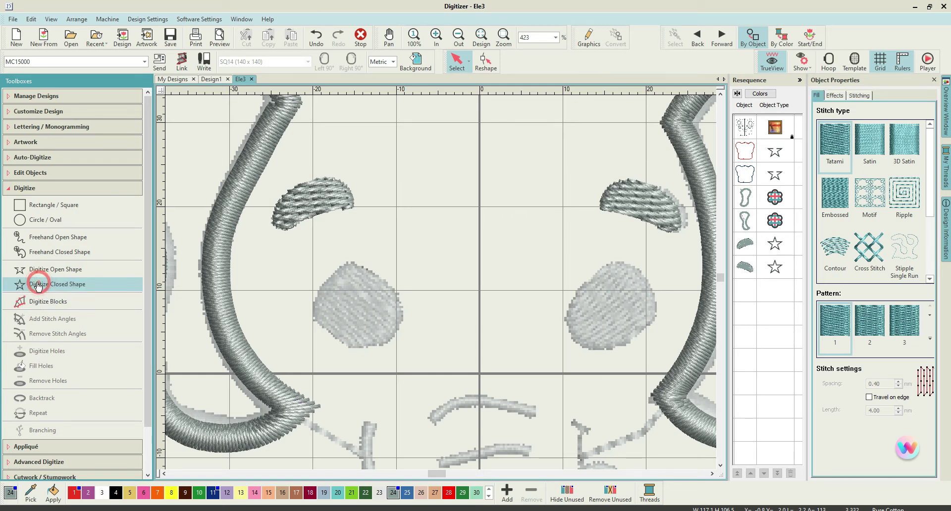
click(867, 139)
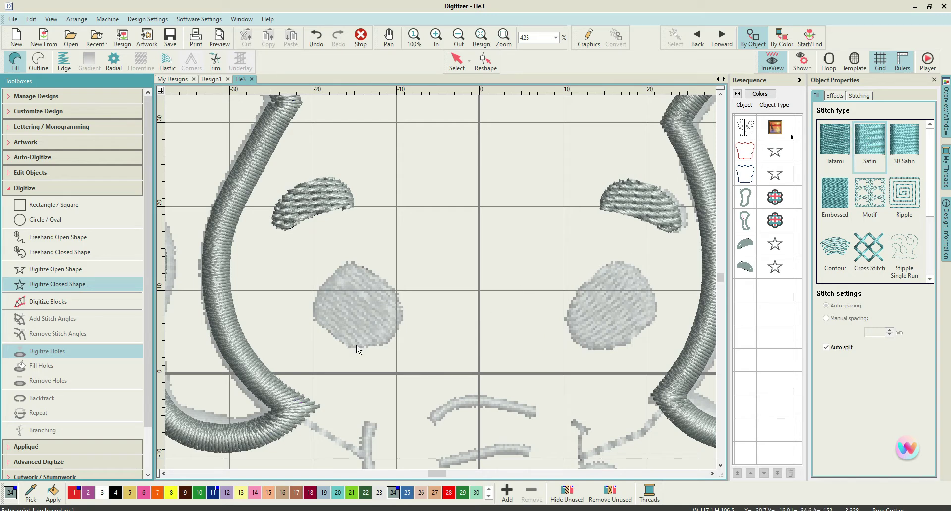
click(567, 323)
click(600, 268)
click(617, 261)
click(650, 281)
- Trace the right eye down its outer side and around the bottom, and complete the Satin shape
click(656, 300)
click(651, 319)
click(636, 338)
click(618, 344)
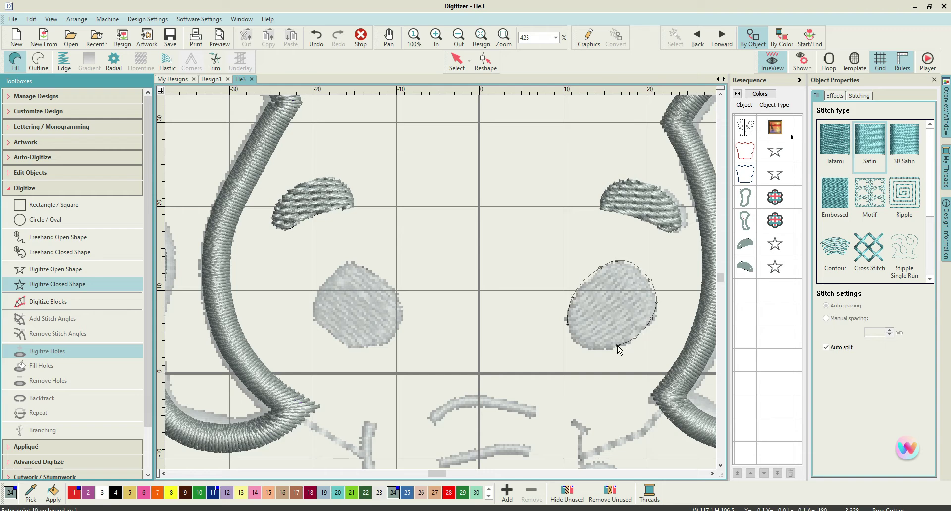
click(603, 349)
click(585, 347)
click(570, 333)
key(Return)
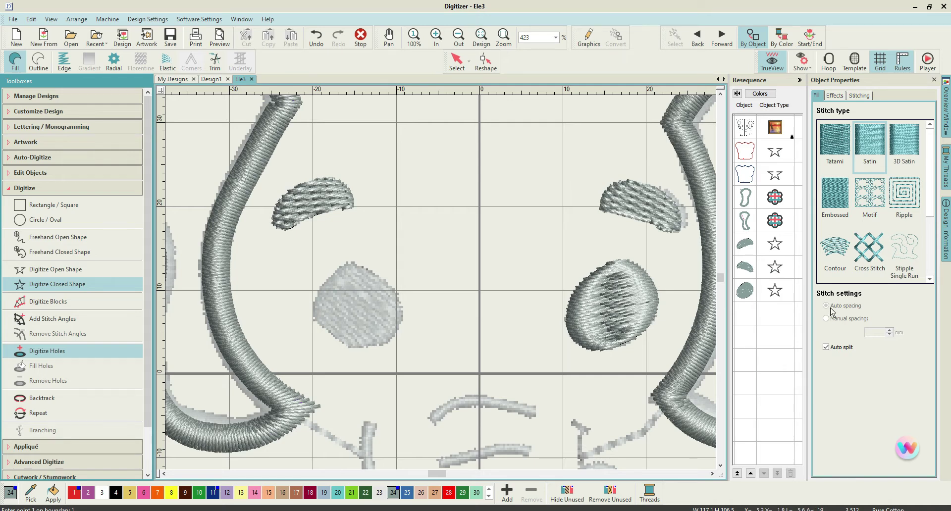
- Duplicate the right eye's Satin shape and mirror the copy horizontally
click(744, 293)
right_click(746, 296)
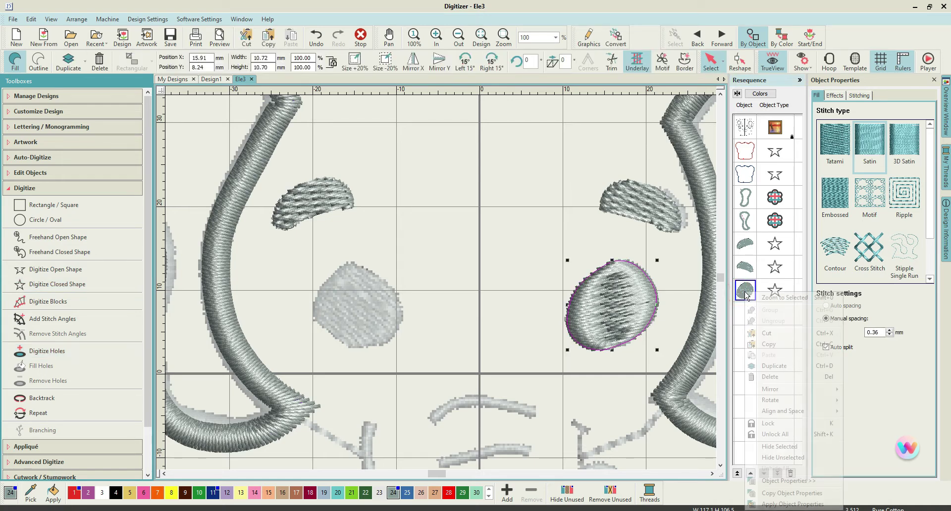
click(769, 366)
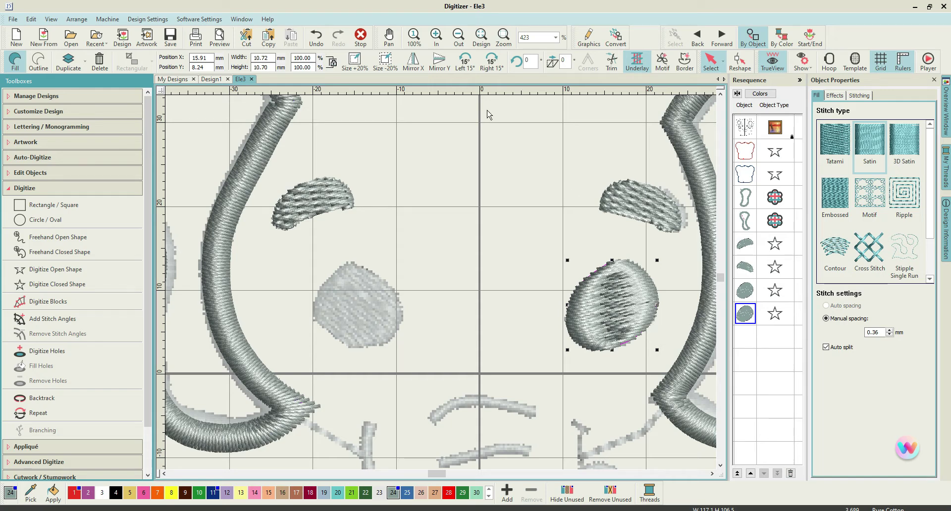
click(413, 58)
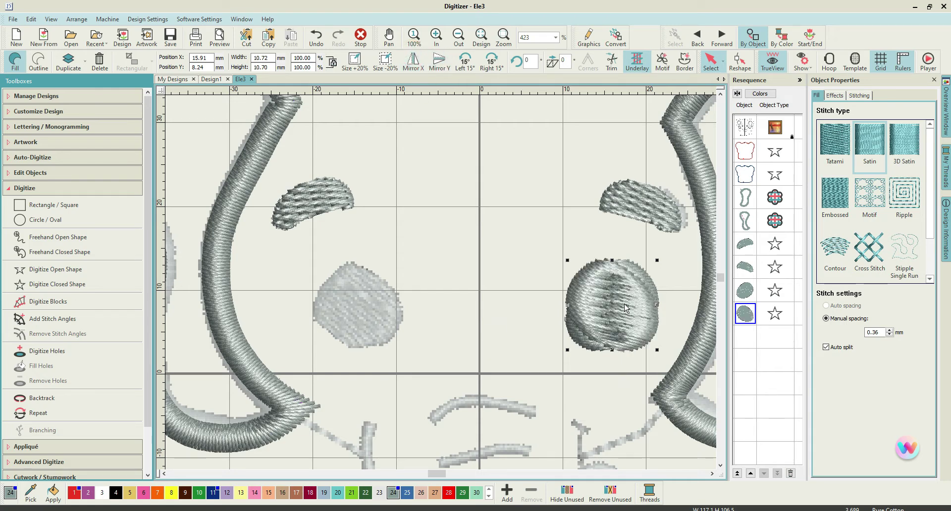
- Move the mirrored eye copy over the left eye artwork and deselect it
drag(625, 308, 373, 310)
key(Escape)
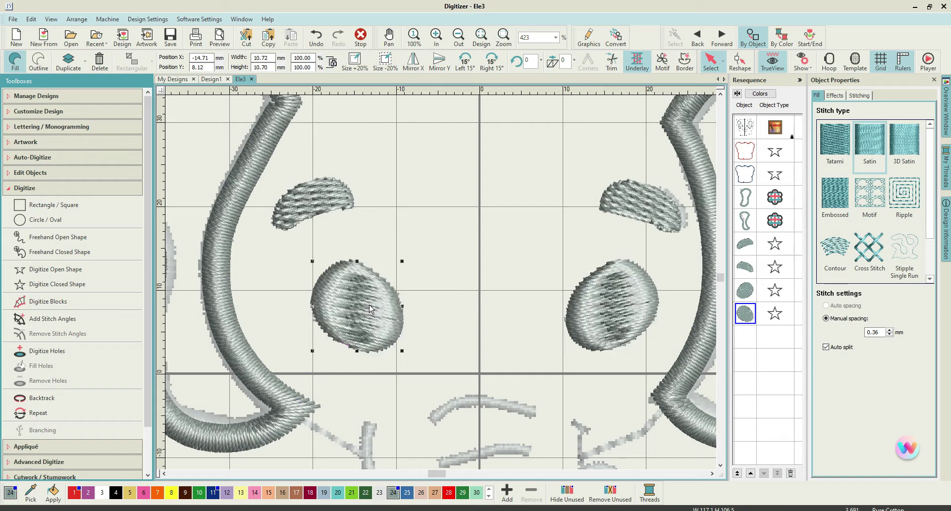
click(450, 291)
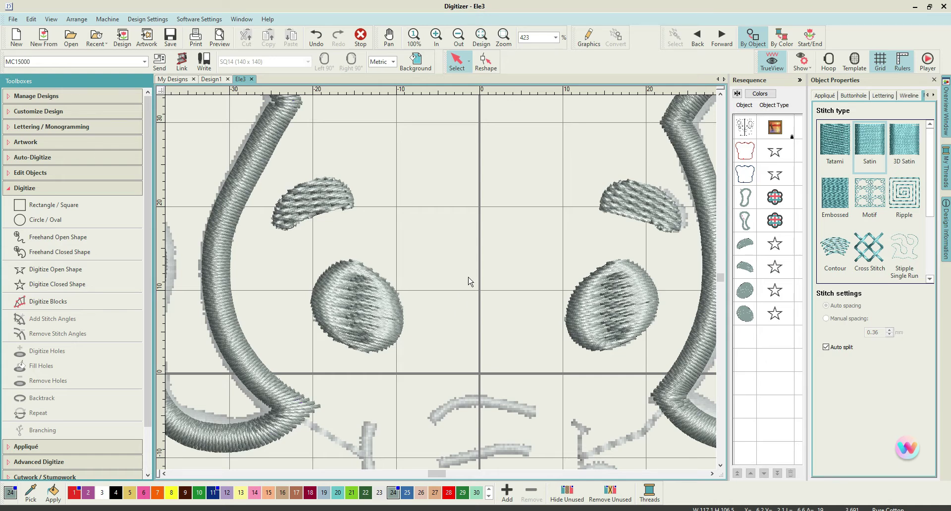
scroll(470, 281, down, 3)
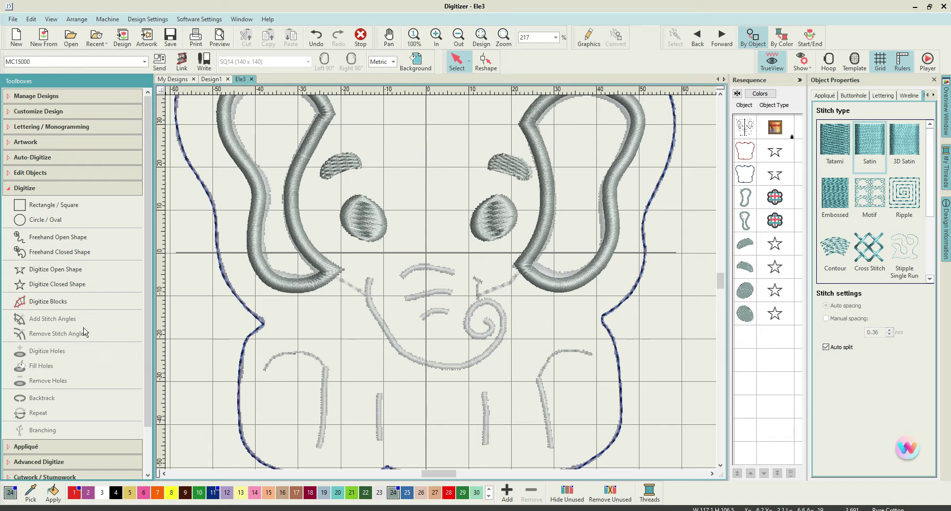
- Digitize an open Backstitch line along the left cheek, from the ear's lower corner to the trunk
click(62, 270)
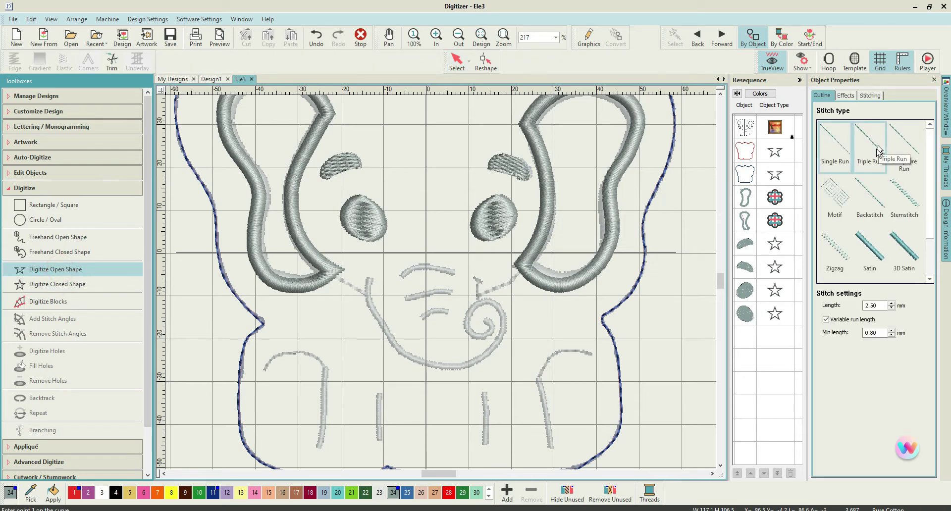
click(871, 201)
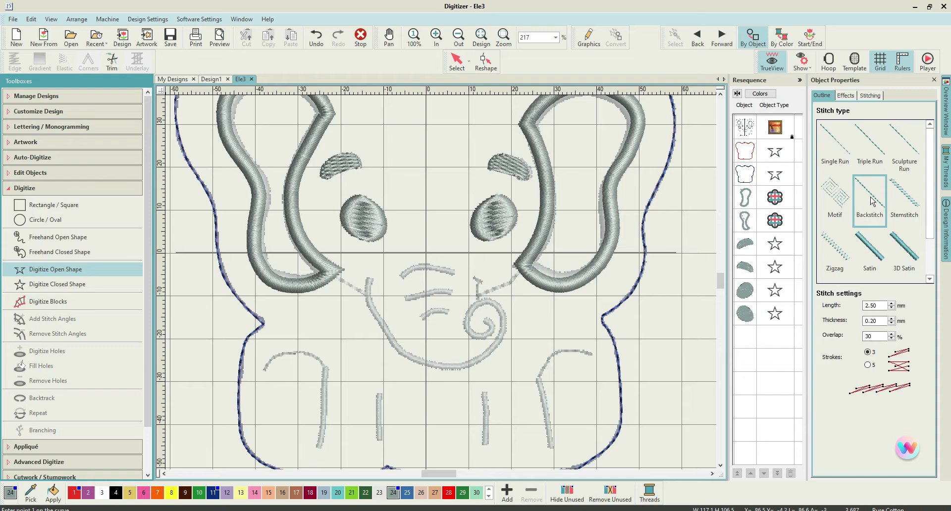
click(338, 274)
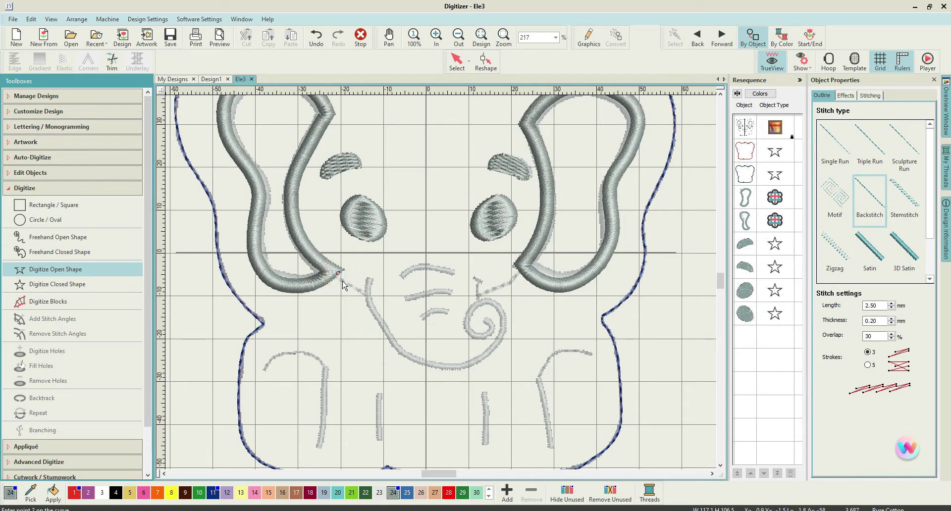
click(368, 299)
key(Return)
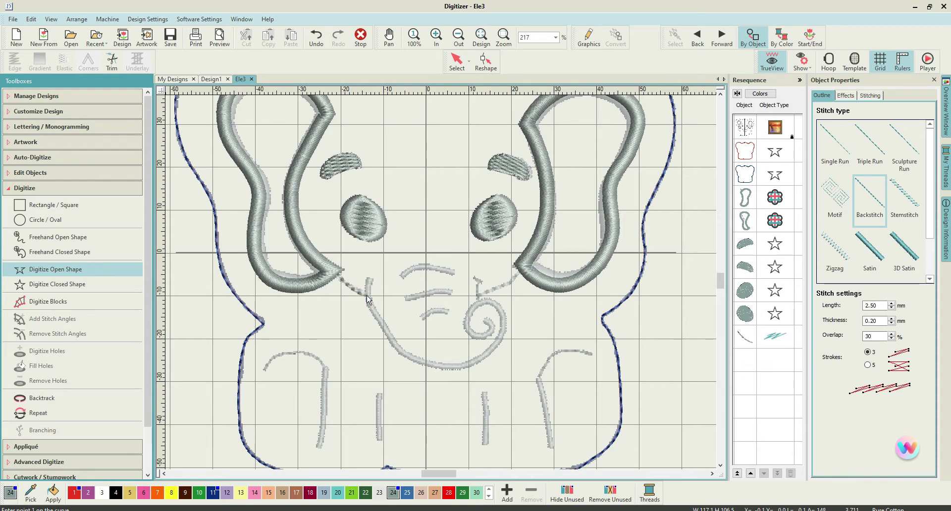
- Digitize the right cheek line as an open Backstitch shape from the ear's lower corner to above the trunk curl
click(520, 269)
click(512, 279)
click(496, 290)
click(478, 297)
key(Return)
- Digitize the two short Backstitch strokes at the inner end of the right cheek line
click(482, 283)
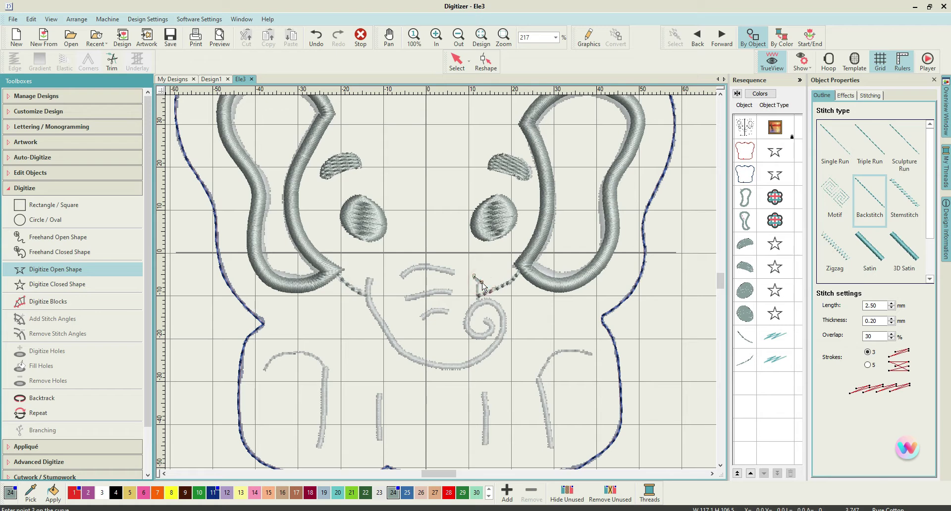
key(Return)
click(478, 297)
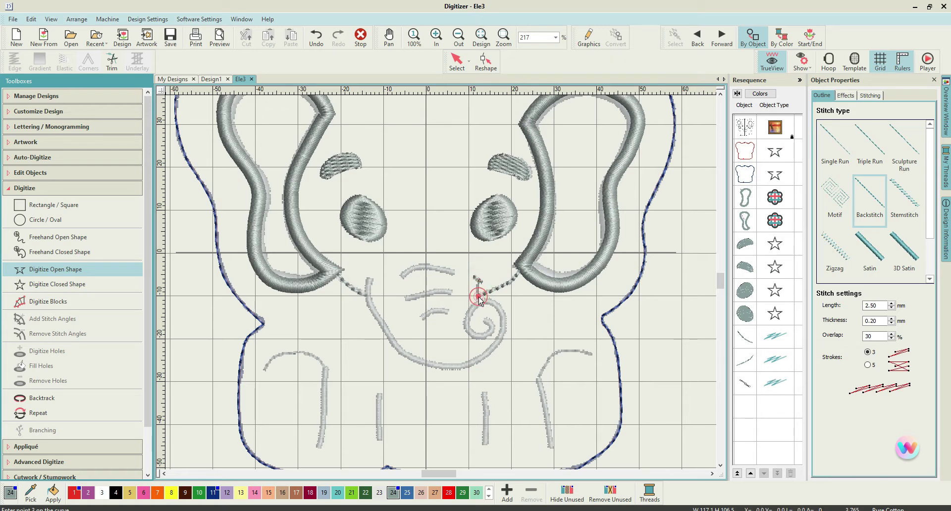
key(Return)
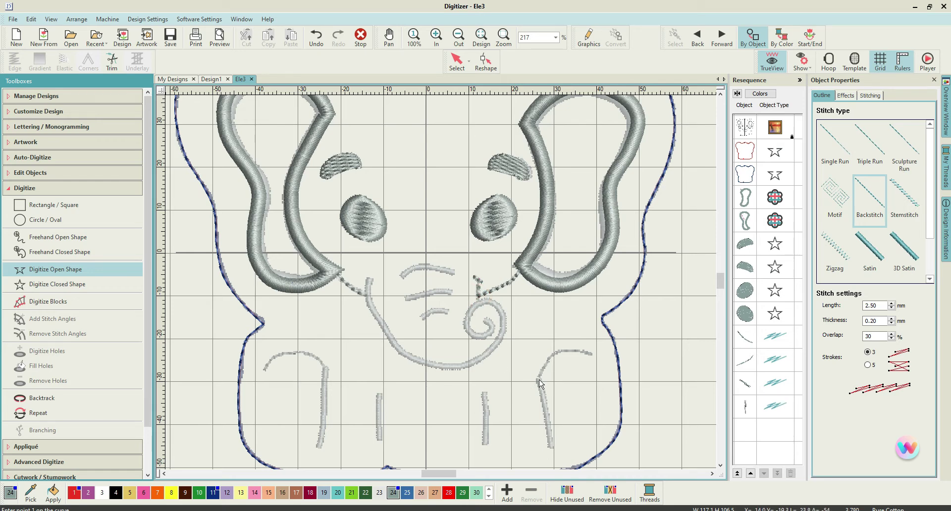
- Trace the arch above the right leg as an open Backstitch shape, from the leg line to its outer end
click(539, 380)
click(547, 362)
click(557, 350)
click(578, 350)
click(593, 354)
key(Return)
- Trace the arch above the left leg as an open Backstitch shape, from the leg line to its outer end
click(326, 369)
click(320, 360)
click(301, 352)
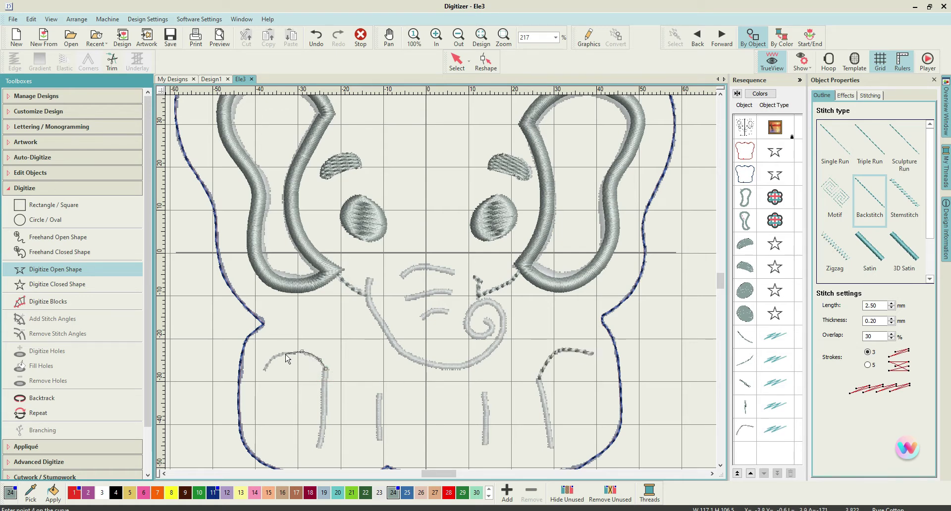
click(285, 354)
click(273, 357)
click(263, 371)
key(Return)
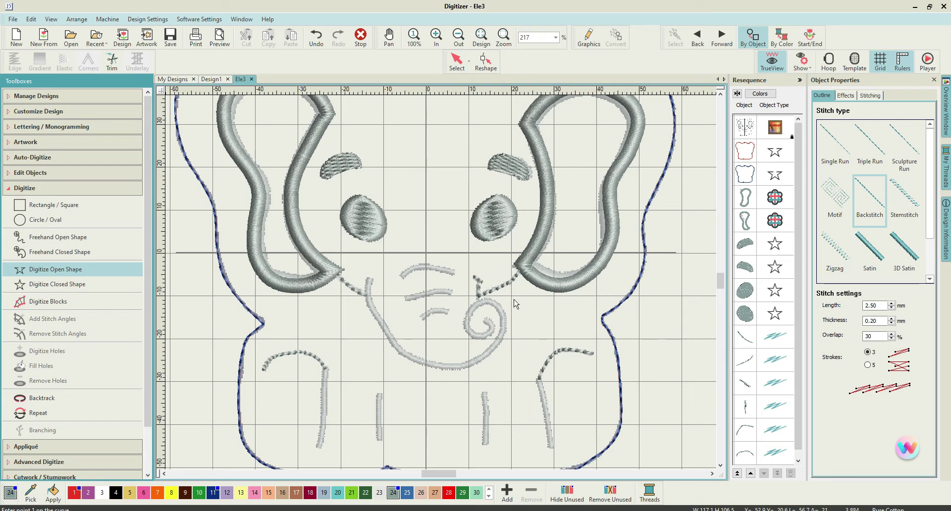
- Select the right cheek line with its two short strokes and group the three Backstitch objects
drag(722, 279, 724, 282)
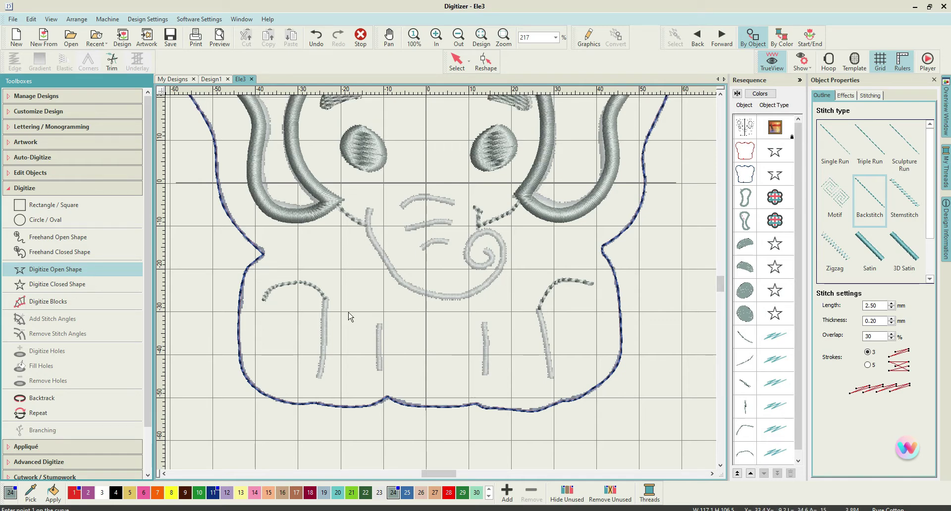
click(456, 60)
drag(468, 193, 522, 234)
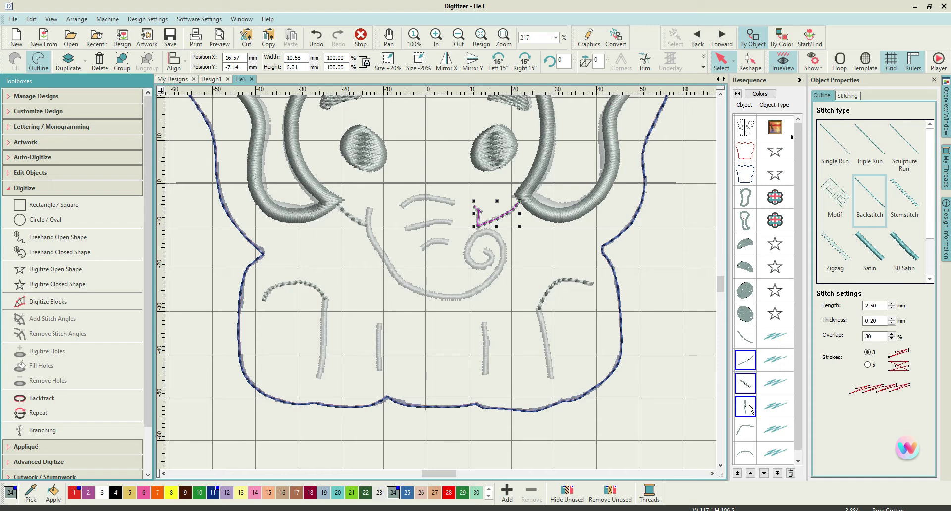
right_click(746, 362)
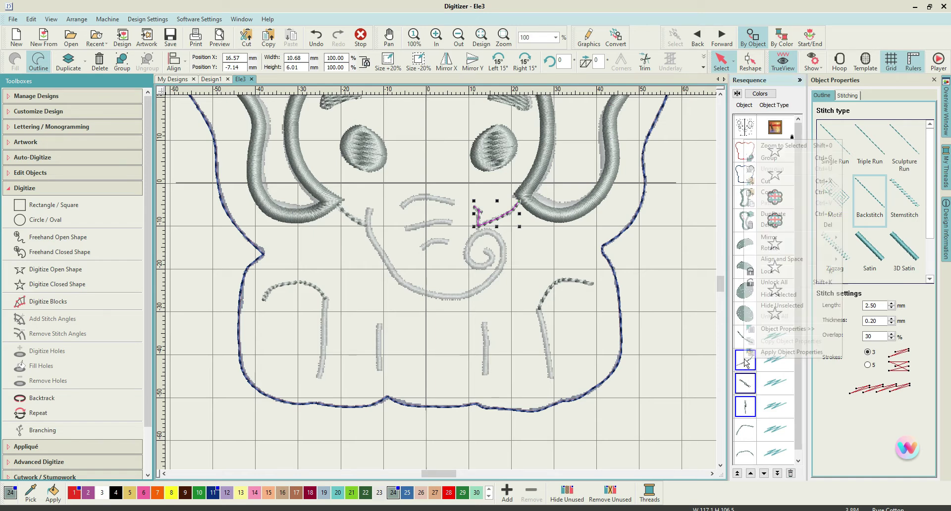
click(768, 159)
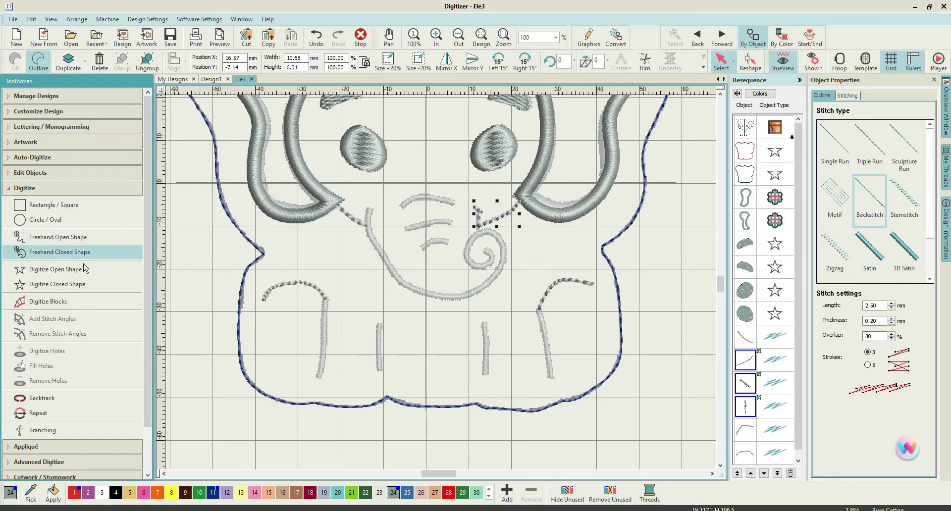
- Apply Branching to the grouped right cheek lines, with the entry point at the ear and the exit point above the trunk curl
click(62, 464)
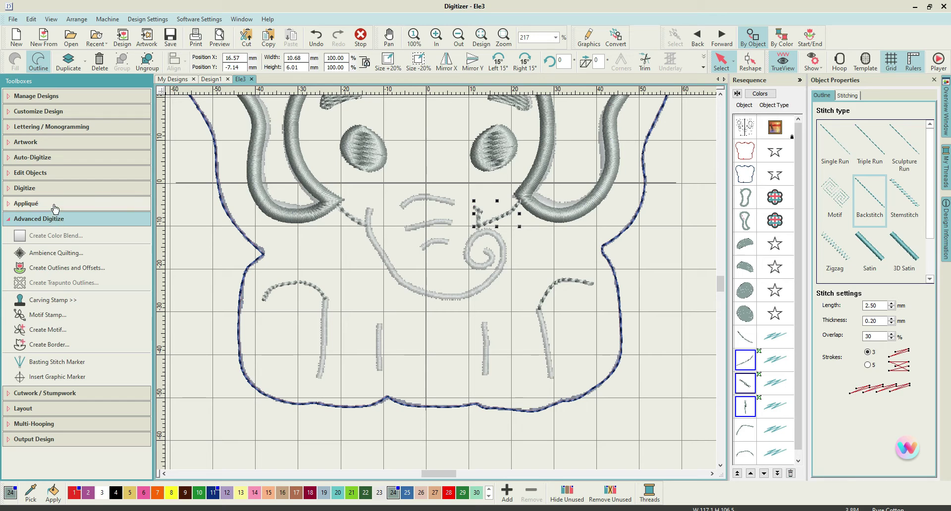
click(59, 174)
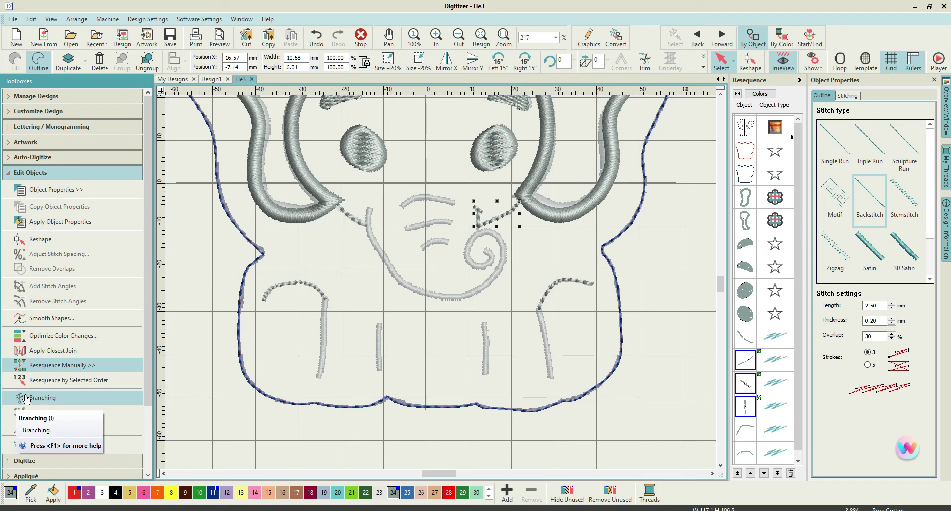
click(42, 400)
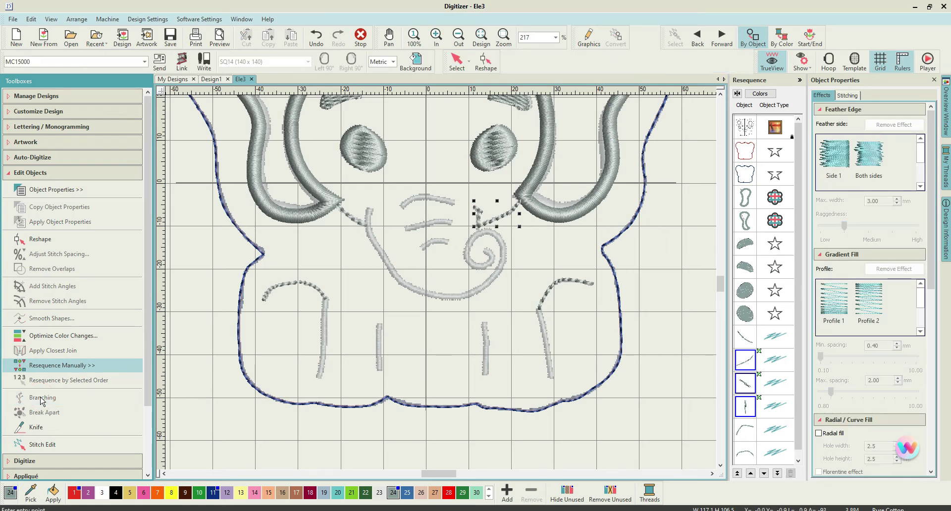
click(519, 201)
click(477, 227)
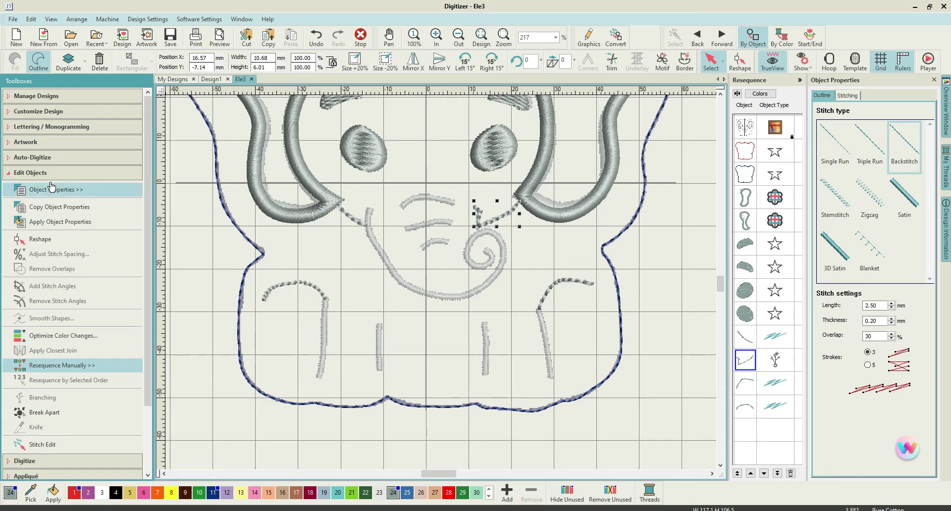
- Digitize the uppermost trunk wrinkle as a curved open shape with Satin stitch
click(33, 461)
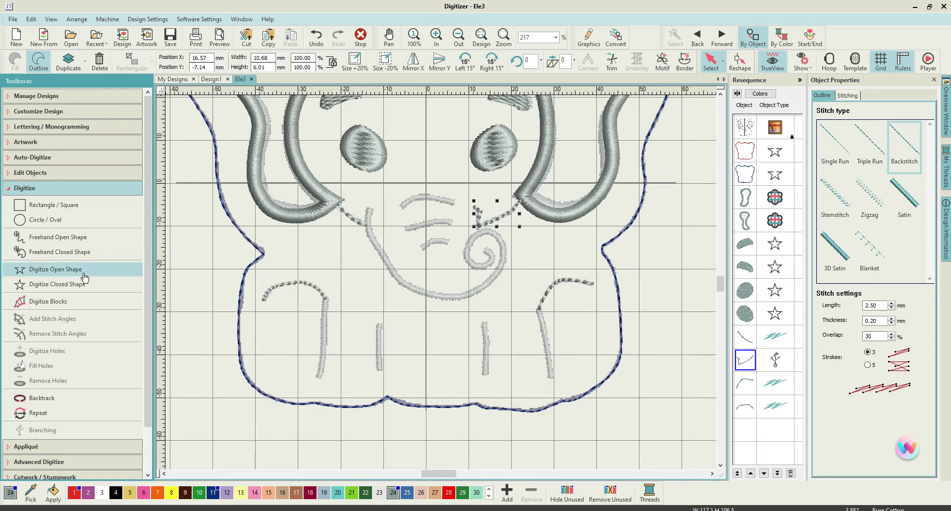
click(85, 270)
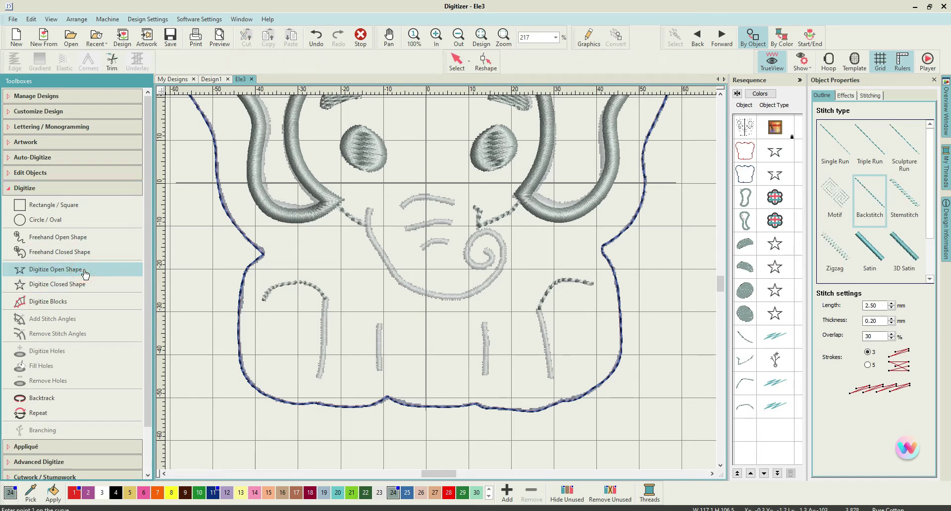
click(870, 252)
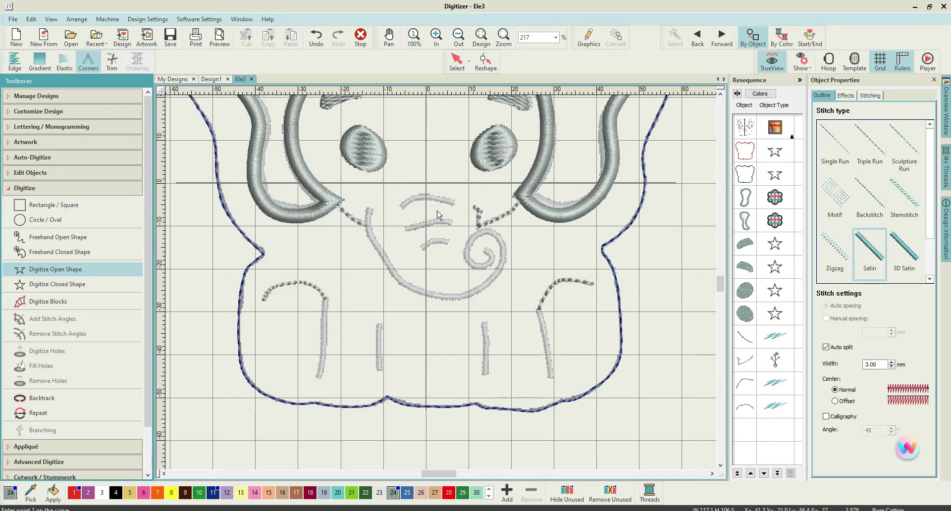
click(401, 207)
click(411, 199)
click(429, 199)
click(454, 207)
key(Return)
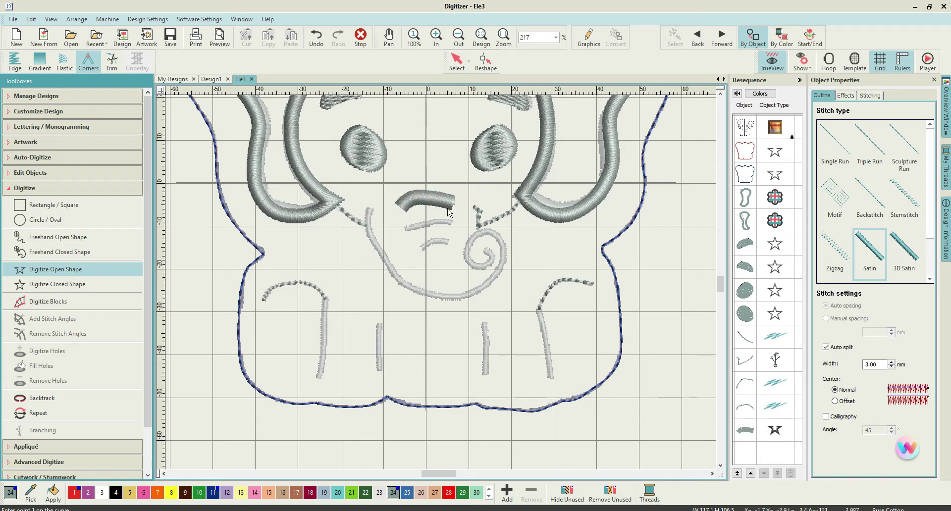
- Try a Satin width of 1.5 mm on the uppermost trunk wrinkle, settle on 1 mm and deselect it
click(748, 431)
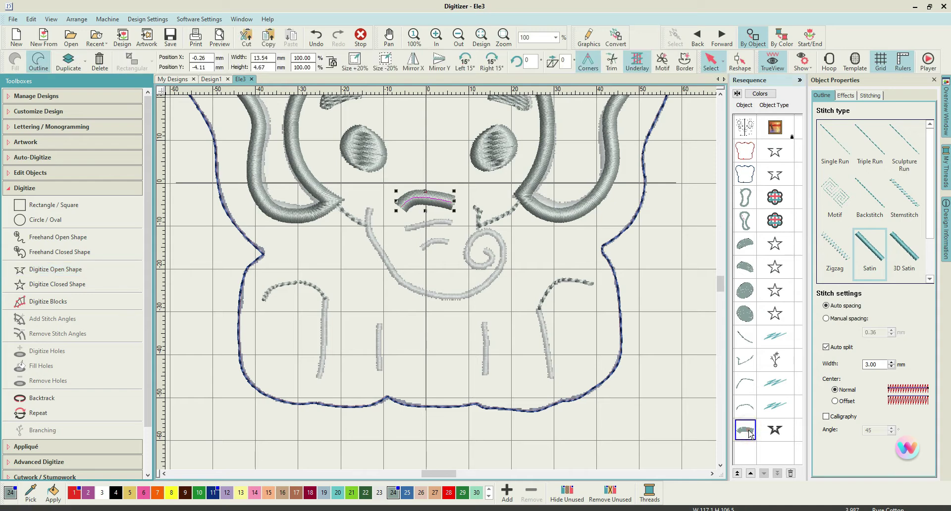
click(891, 367)
double_click(866, 365)
text(1.5)
key(Return)
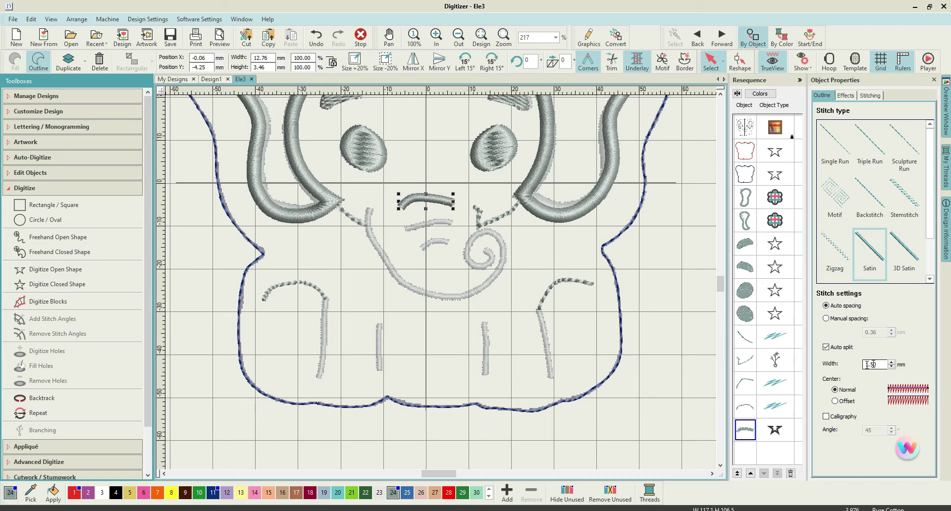
drag(881, 364, 861, 366)
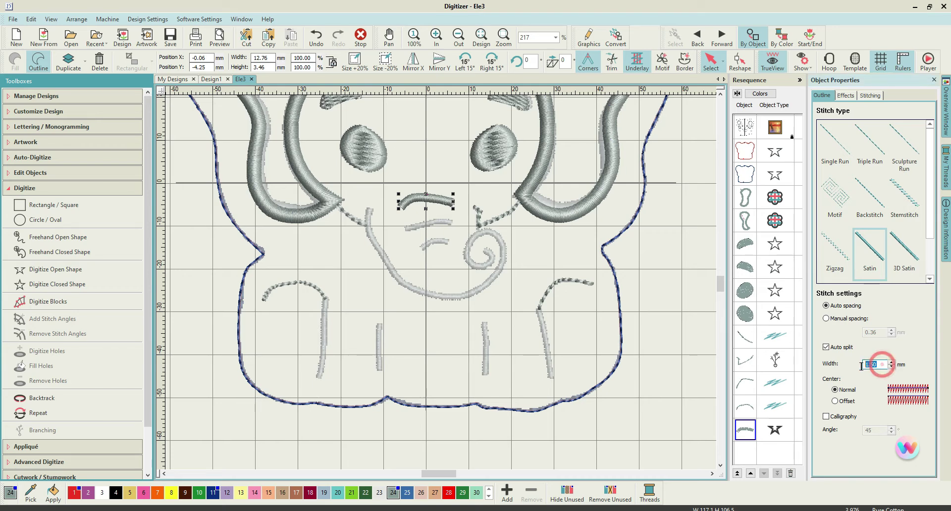
text(1)
key(Return)
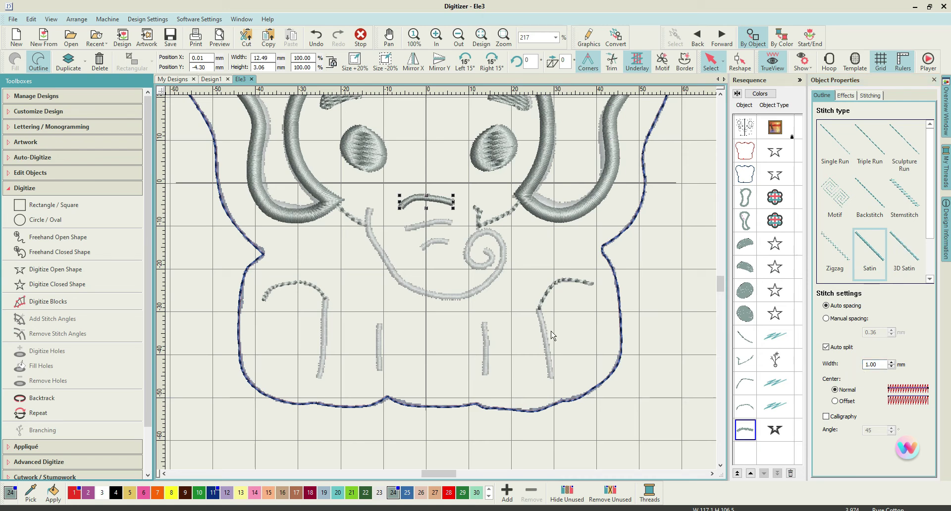
click(554, 271)
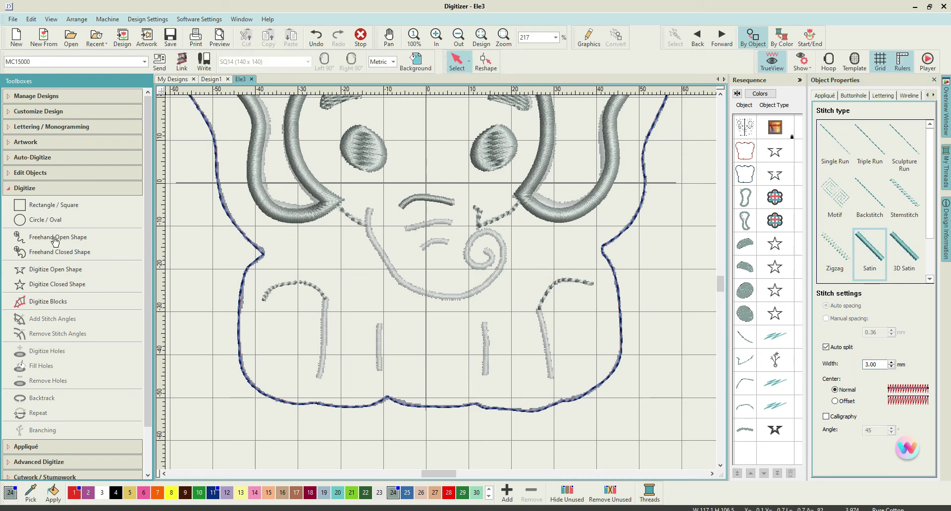
- Start an open Satin shape 1 mm wide and trace the trunk's left side from its upper end down towards the bottom curve
click(47, 270)
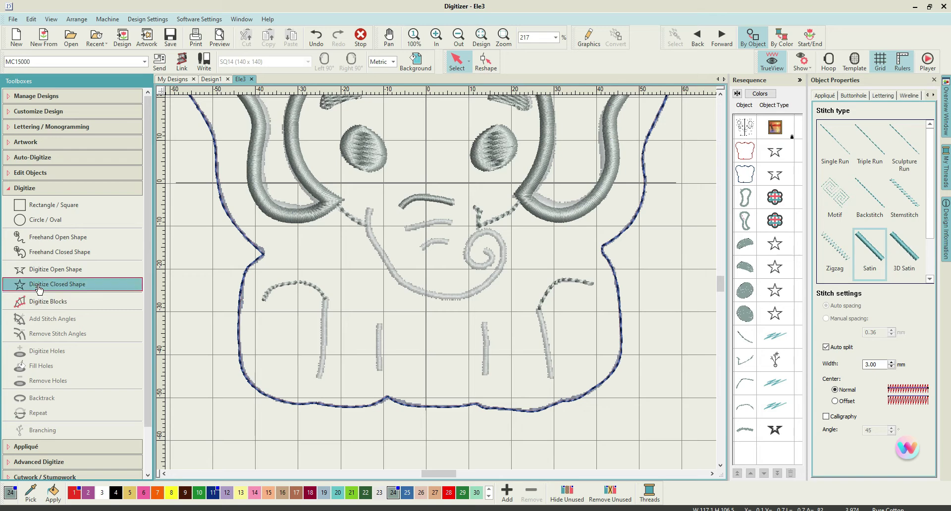
click(42, 286)
click(39, 270)
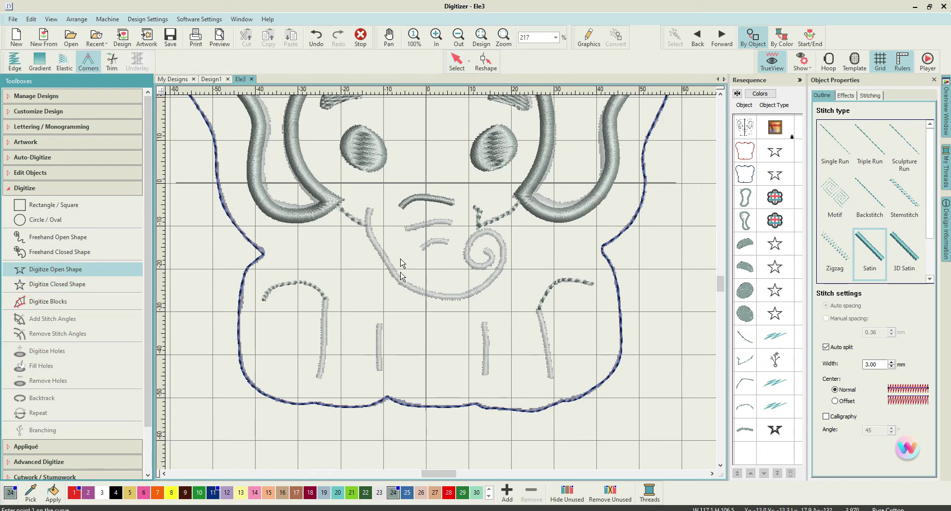
double_click(883, 364)
text(1)
key(Return)
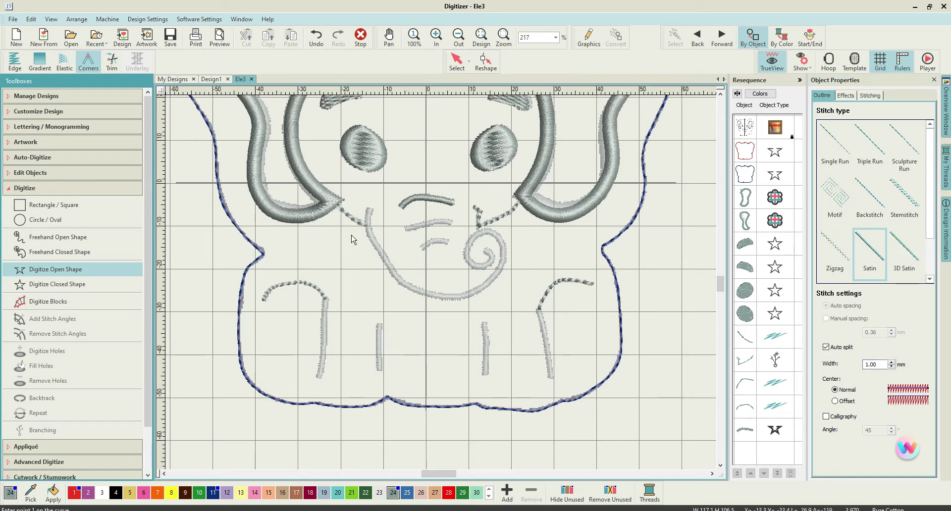
click(368, 207)
click(369, 235)
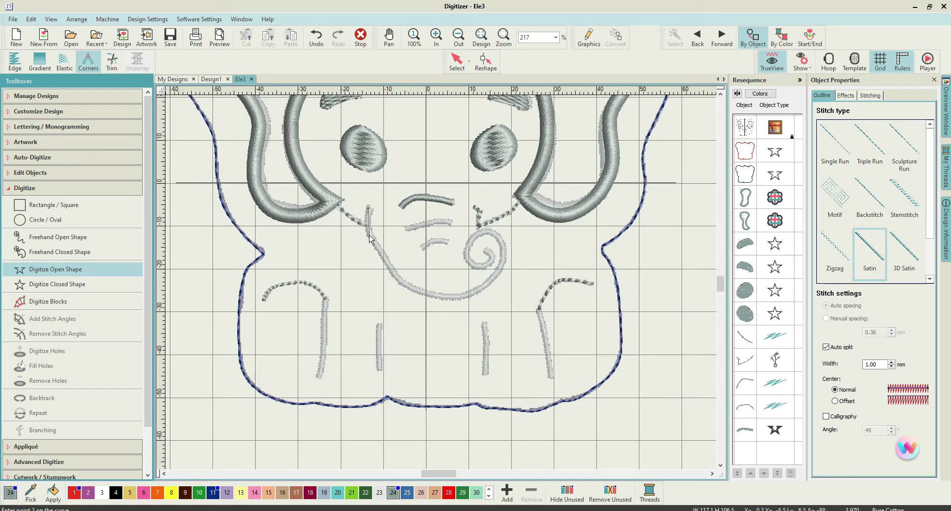
click(388, 264)
click(419, 292)
key(BackSpace)
click(403, 285)
click(424, 294)
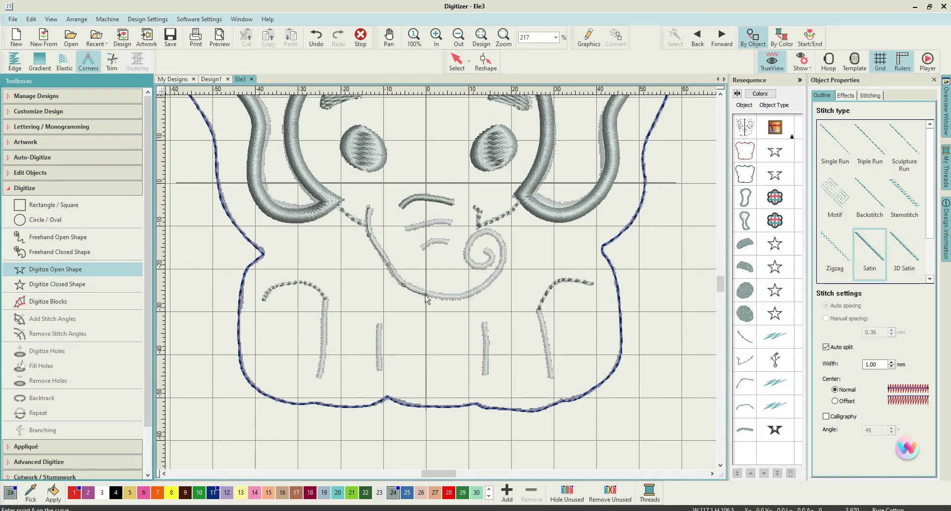
- Trace the trunk along its bottom curve and around the spiral tip, and complete the Satin line
click(459, 297)
click(489, 284)
click(504, 260)
click(499, 237)
click(481, 232)
click(466, 243)
click(467, 261)
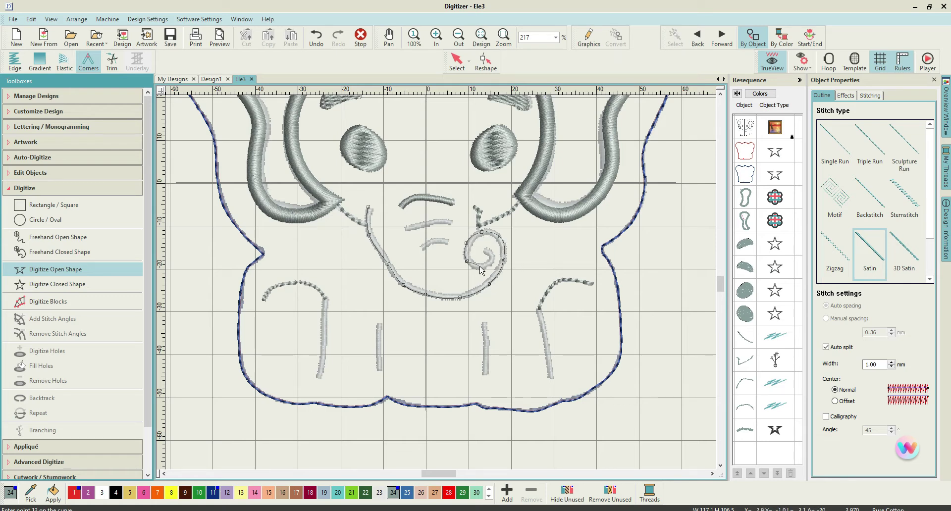
click(479, 266)
click(487, 266)
click(487, 265)
key(Return)
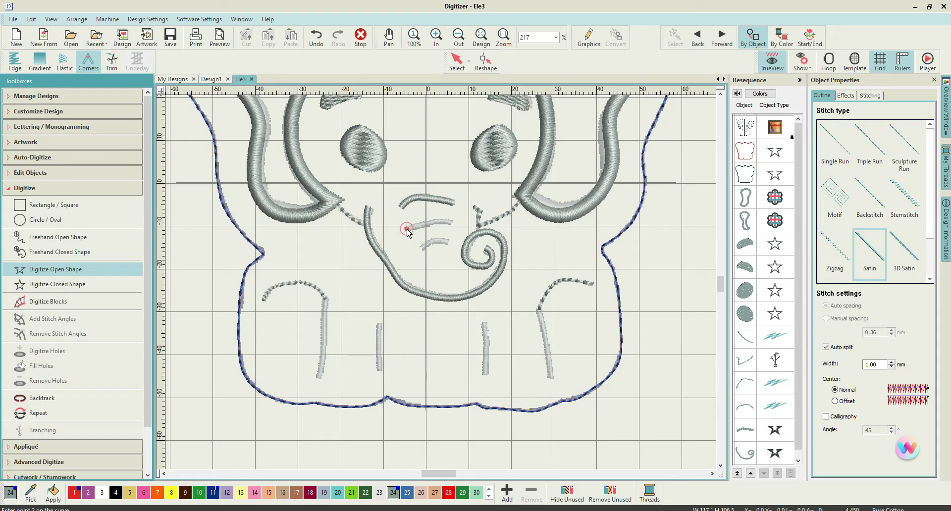
- Digitize the middle trunk wrinkle as an open Satin line
click(451, 225)
key(Return)
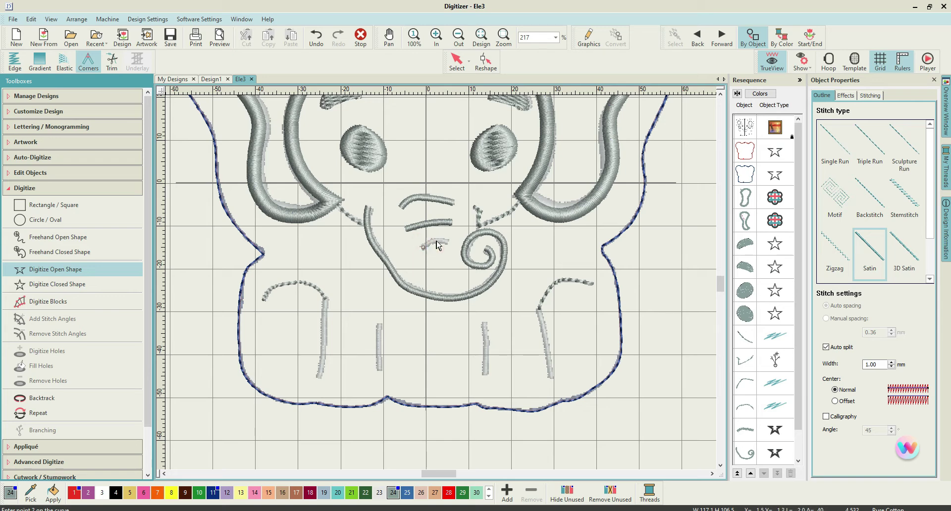
- Try to trace the lowest trunk wrinkle as a short curved Satin line
click(432, 240)
click(447, 242)
key(Return)
click(316, 37)
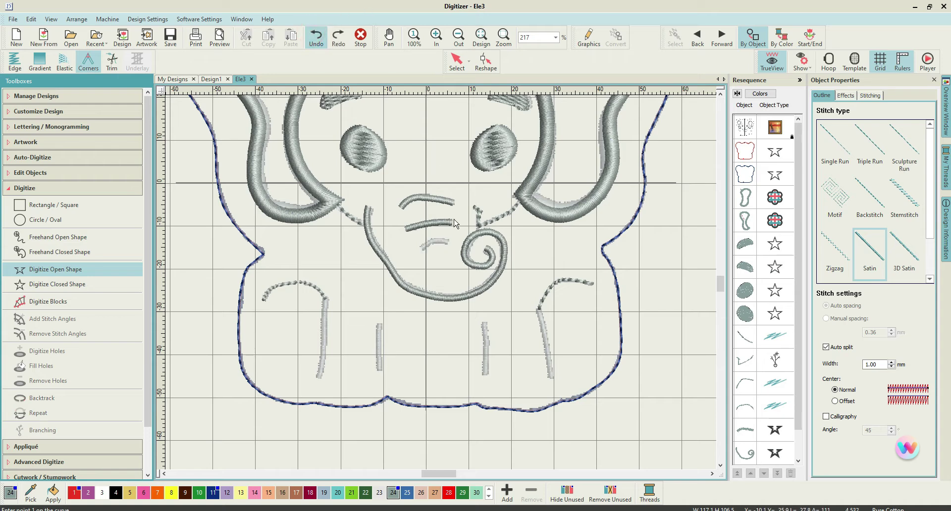
- Digitize the lowest trunk wrinkle as a short curved open Satin line
click(421, 249)
click(435, 240)
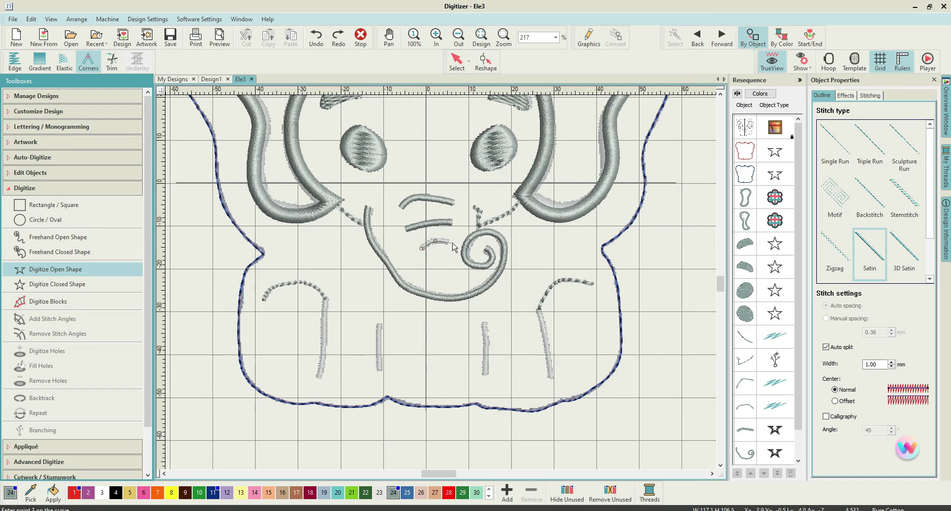
click(446, 241)
key(Return)
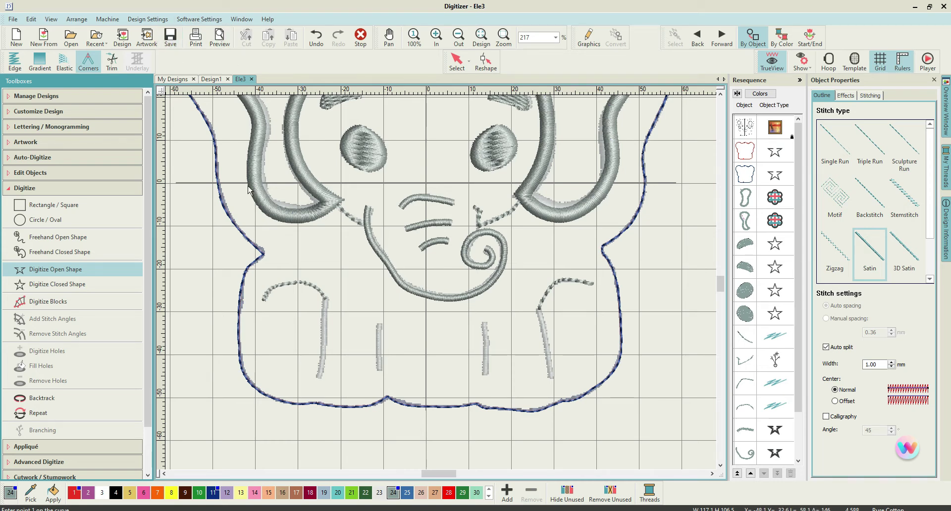
- Trace the left leg's long inner edge as an open Satin line, from the end of the backstitch arc down to the foot
click(324, 297)
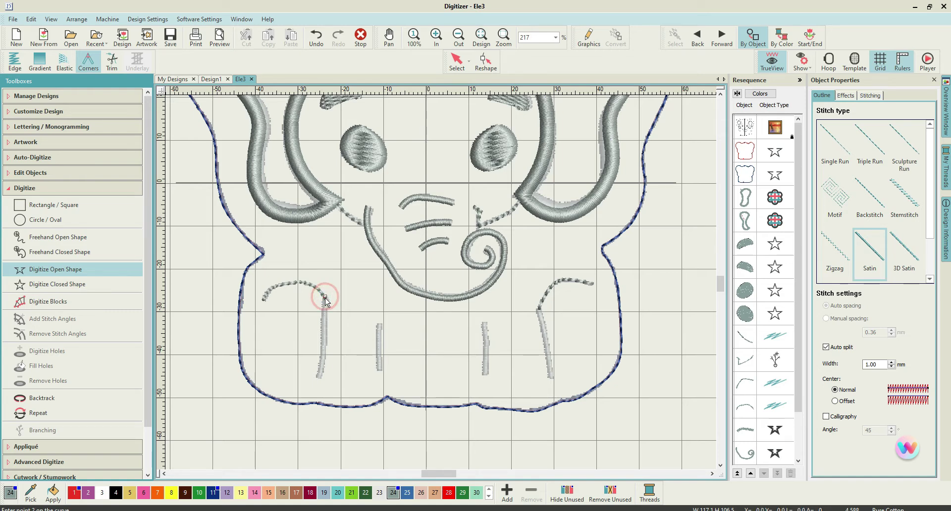
click(325, 323)
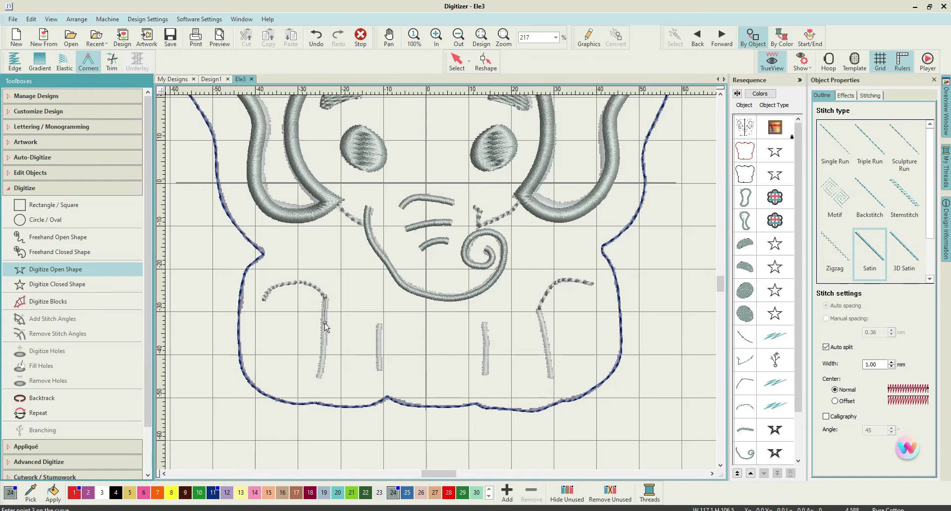
click(324, 355)
click(318, 376)
key(Return)
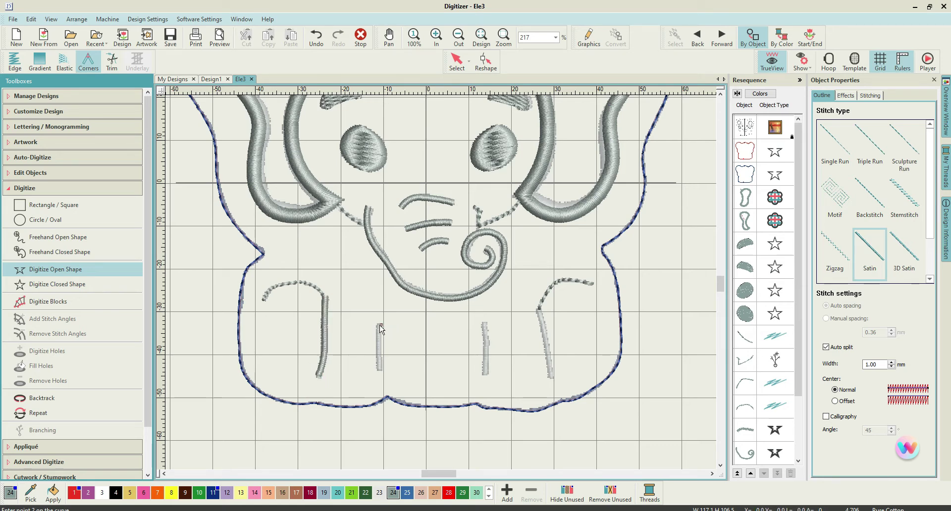
- Digitize the two short vertical leg lines at the bottom centre of the body as open Satin lines
click(379, 345)
key(Return)
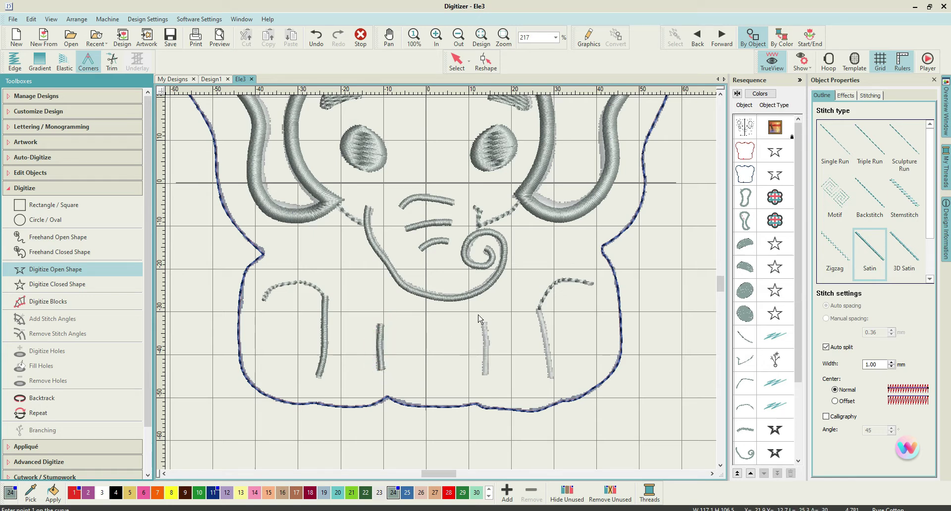
click(486, 337)
click(486, 352)
click(485, 376)
key(Return)
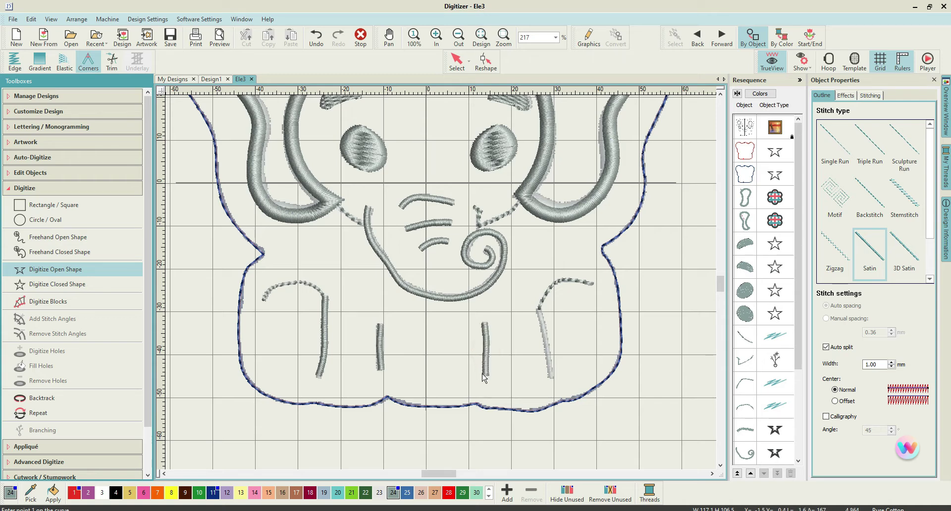
- Trace the right leg's long inner edge as an open Satin line, from the end of the backstitch arc down to the foot
click(538, 310)
click(543, 333)
click(548, 361)
click(548, 377)
key(Return)
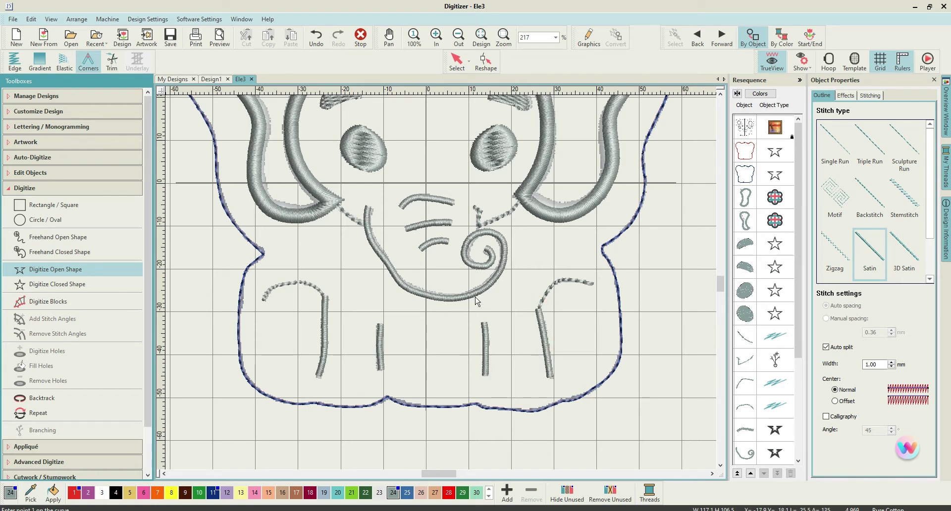
- Trace the upper edge of the right eye as an open Triple Run line in black, thread colour 4
scroll(442, 288, down, 2)
scroll(442, 288, down, 2)
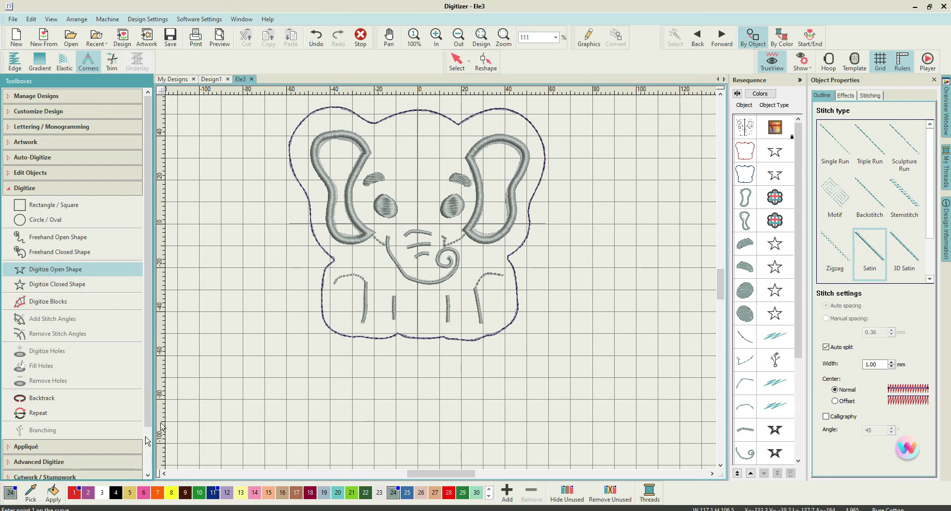
click(116, 493)
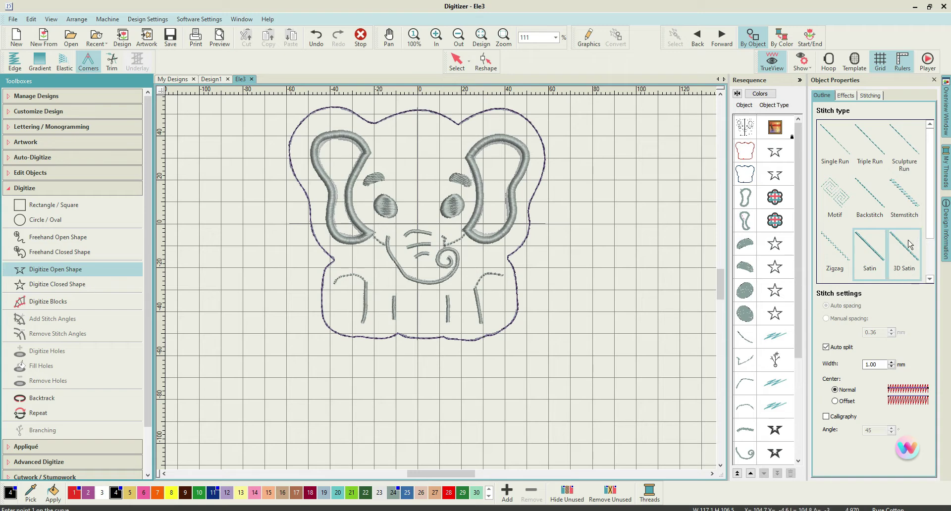
click(879, 152)
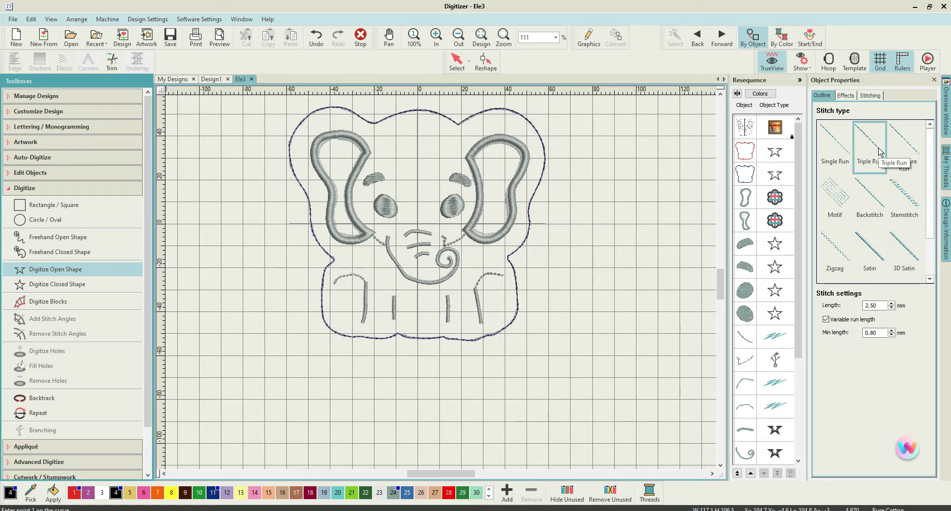
scroll(511, 212, up, 6)
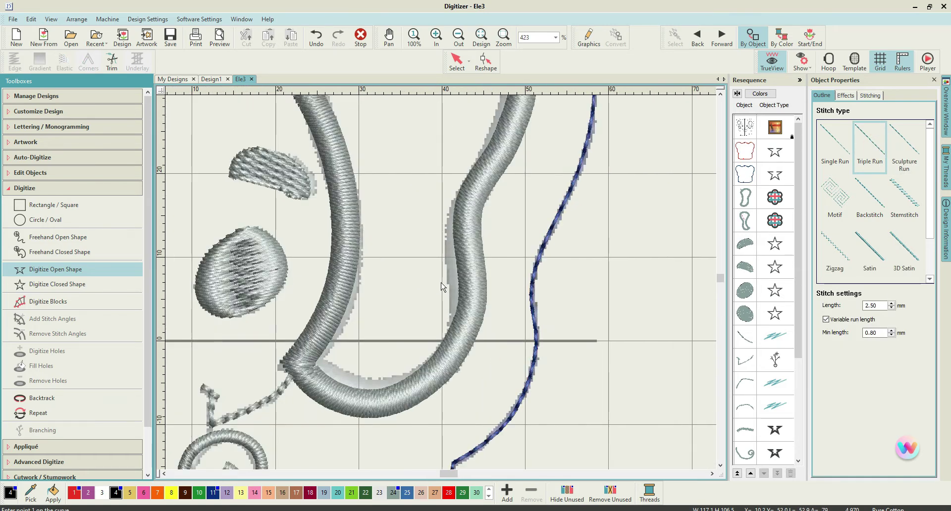
click(196, 284)
click(199, 261)
click(215, 246)
click(238, 229)
click(255, 226)
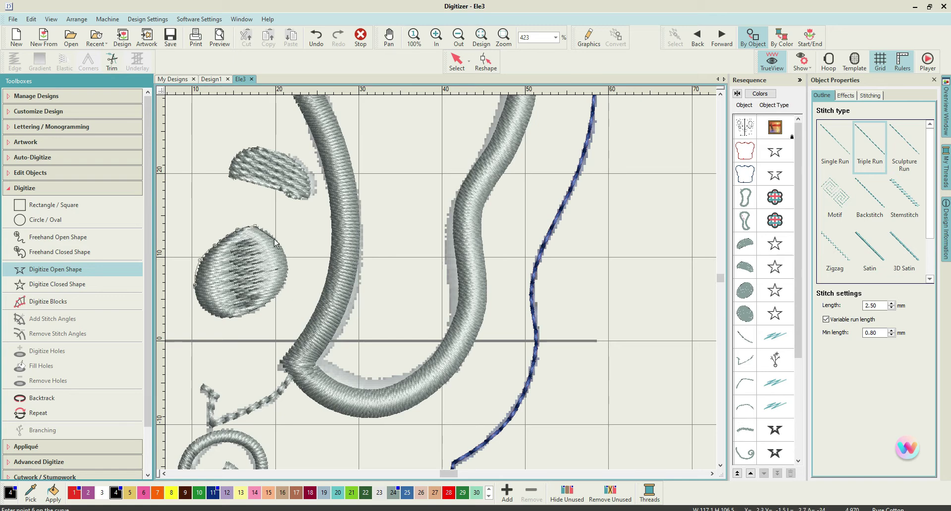
click(274, 239)
click(287, 268)
key(Return)
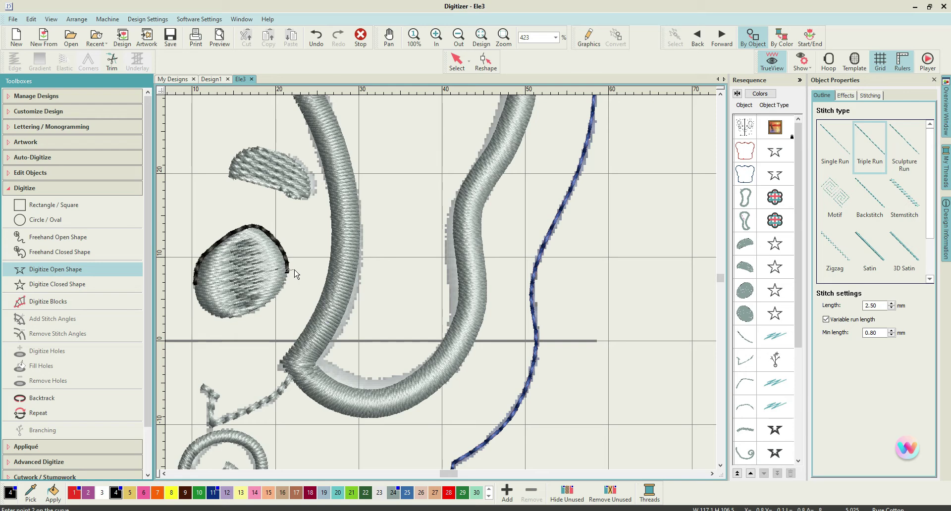
- Add four short Triple Run eyelashes along the outer upper edge of the right eye
click(294, 267)
key(Return)
click(293, 258)
key(Return)
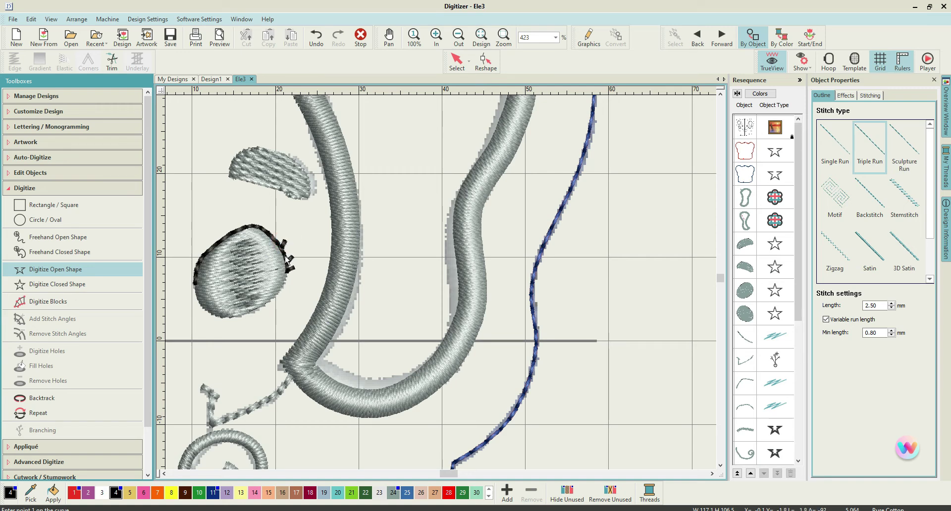
click(287, 255)
click(291, 253)
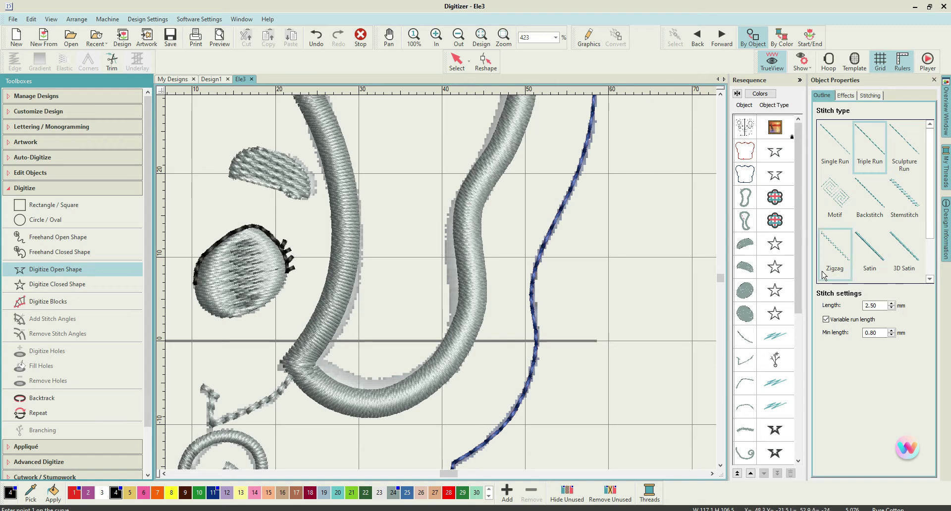
- Select the right eye's lid line and its four eyelashes and group them
drag(797, 254, 798, 406)
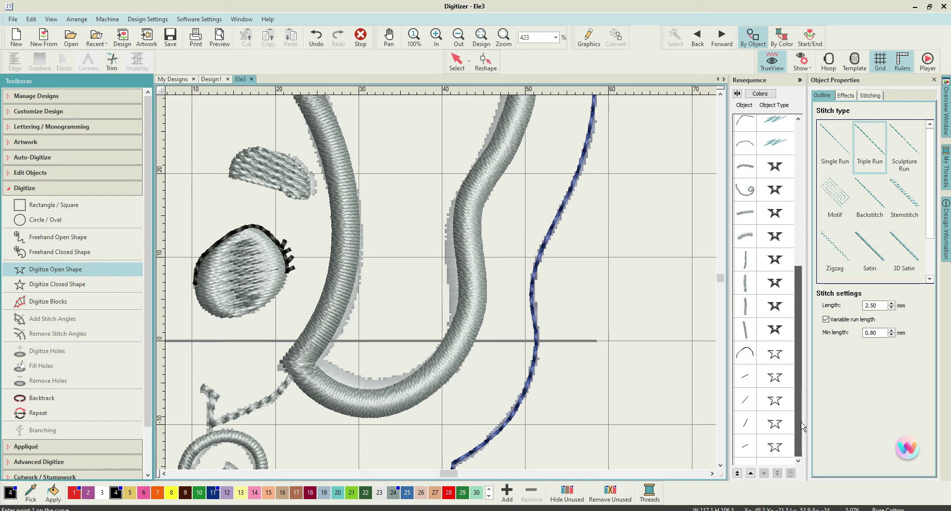
key(Escape)
click(748, 358)
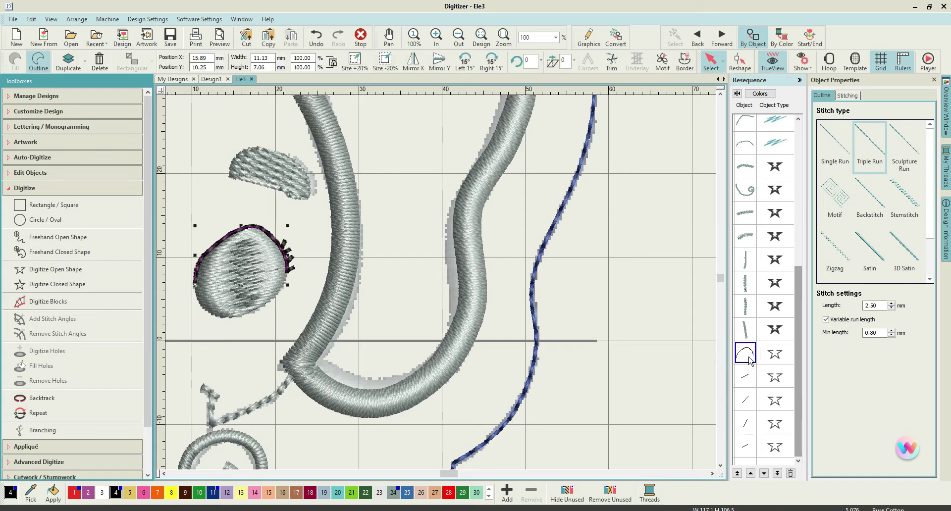
shift+click(744, 447)
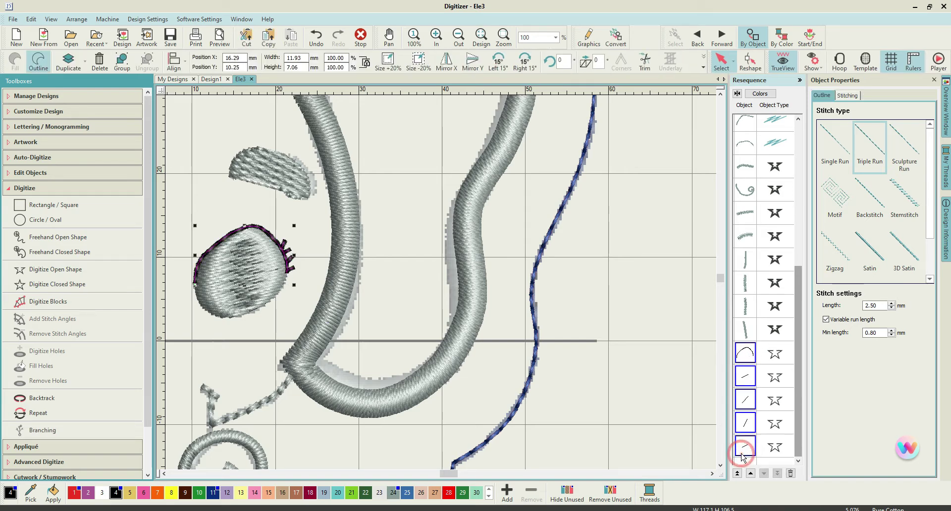
right_click(747, 380)
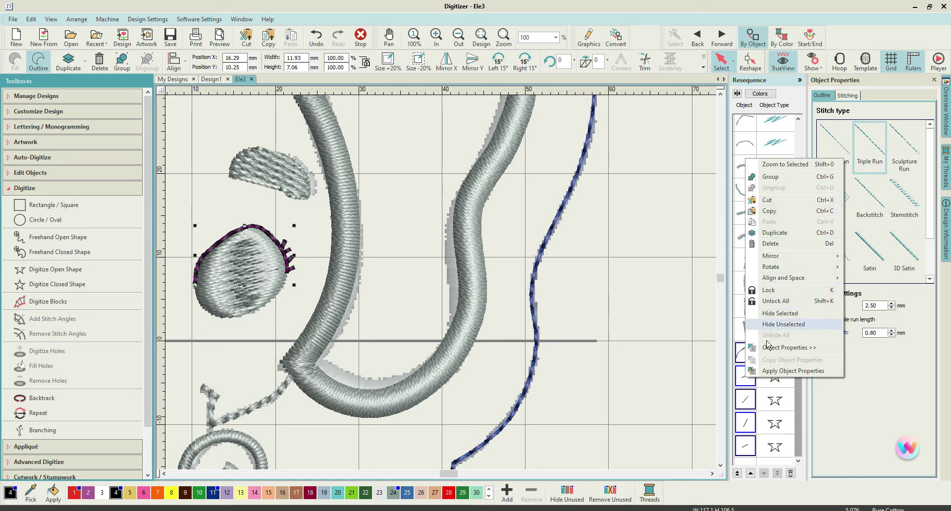
click(773, 180)
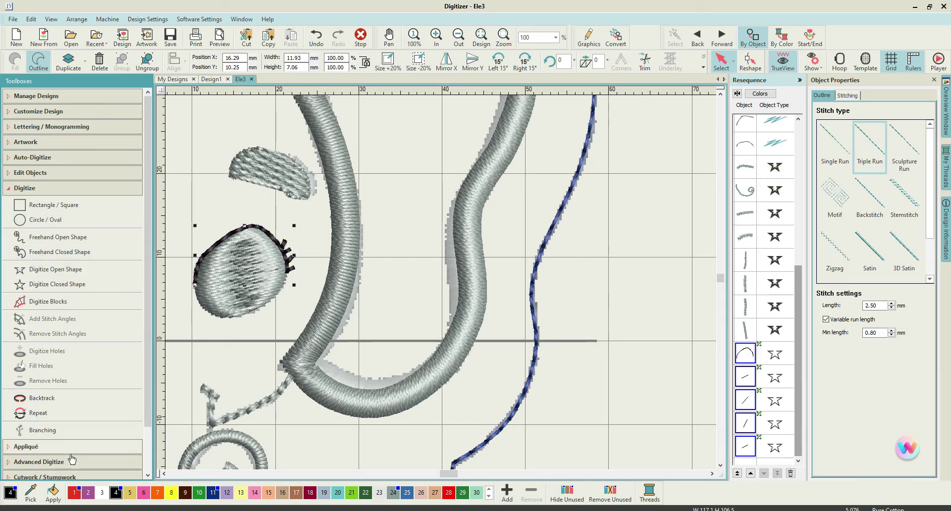
- Apply Branching to the lash group, with the entry point at the lid line's inner end and the exit point at the lowest lash
click(36, 171)
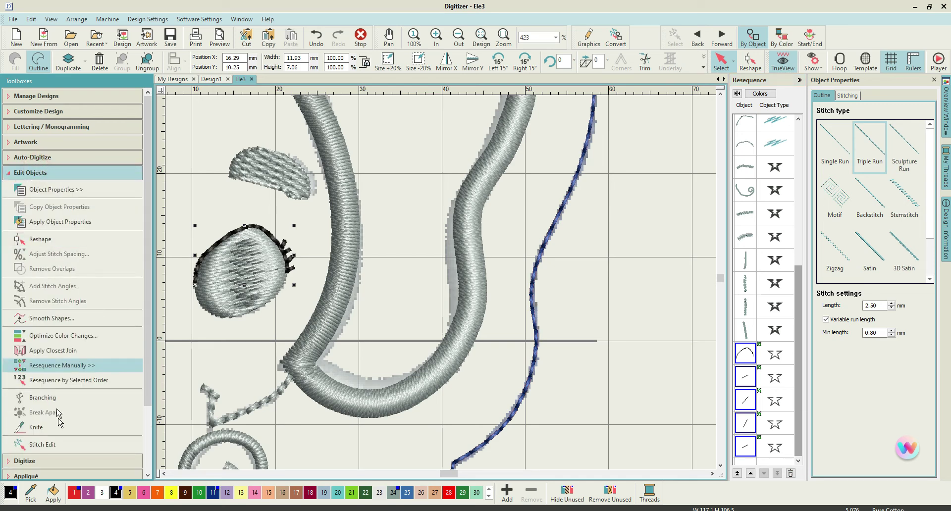
click(47, 397)
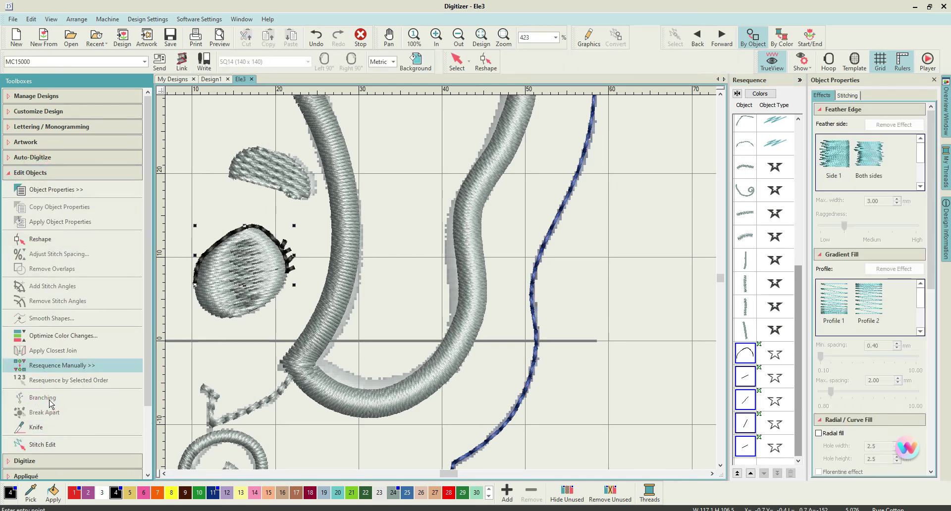
click(199, 285)
scroll(360, 239, left, 3)
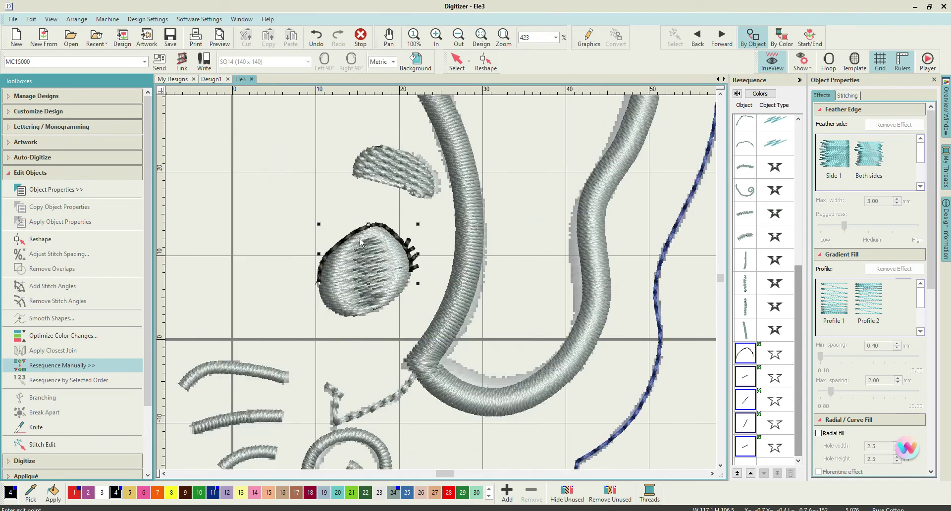
click(412, 273)
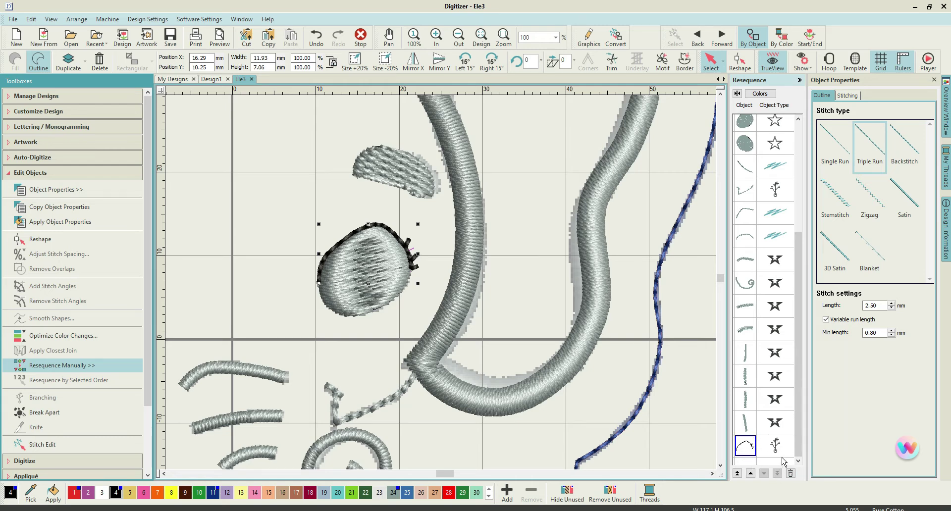
- Duplicate the branched eyelash object, mirror the copy horizontally and place it on the left eye
right_click(743, 449)
click(779, 305)
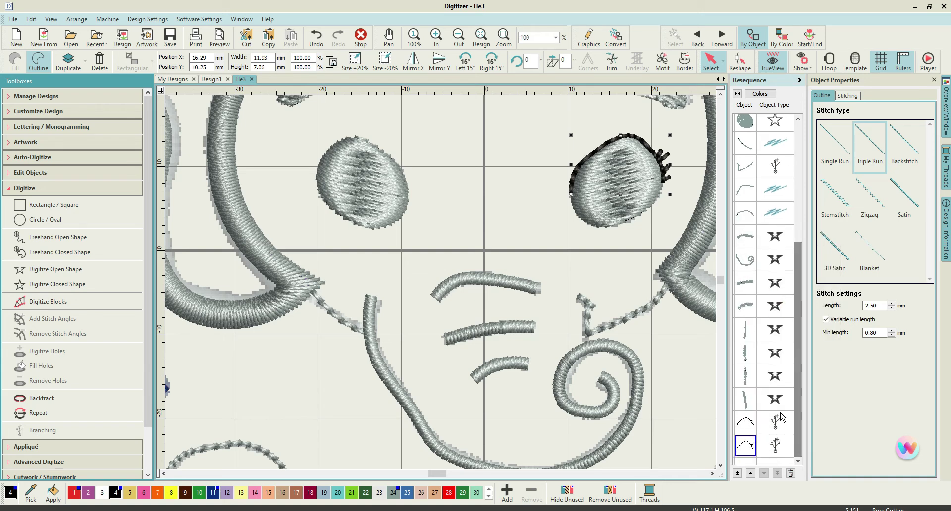
click(412, 60)
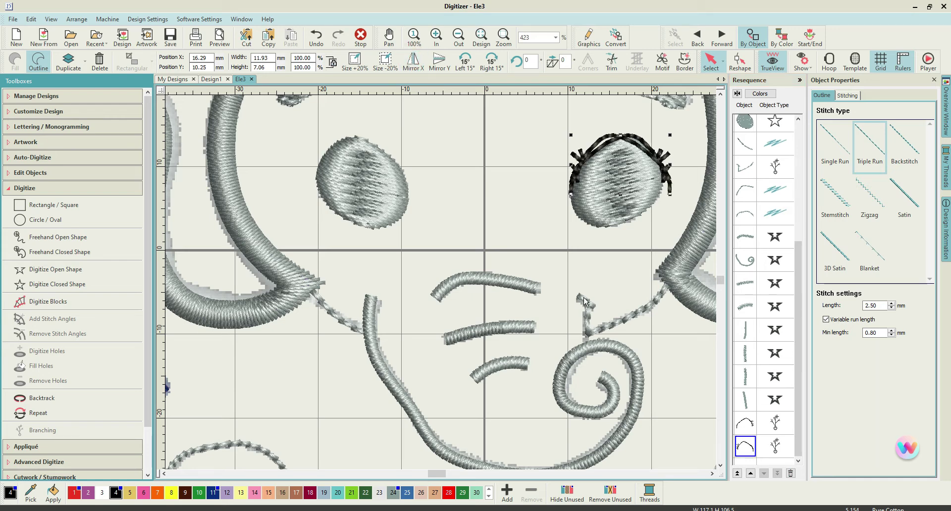
drag(599, 144, 337, 144)
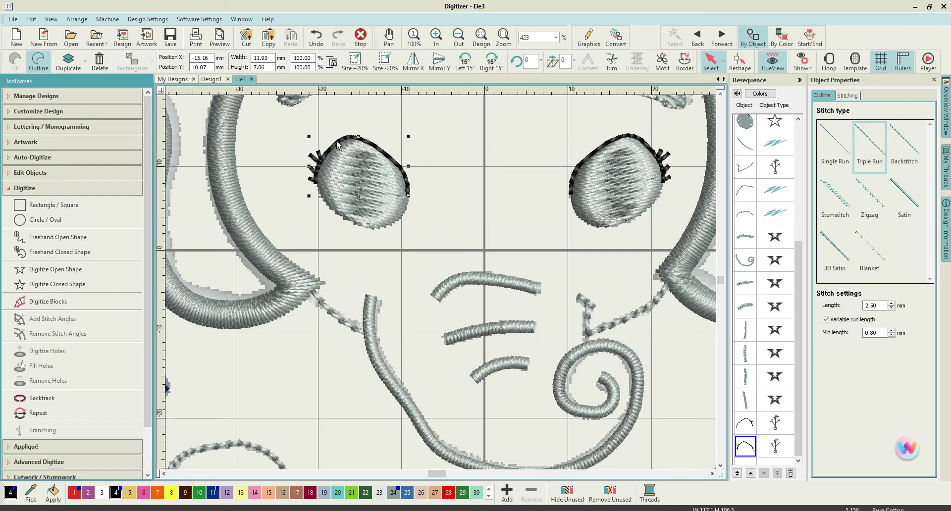
click(541, 212)
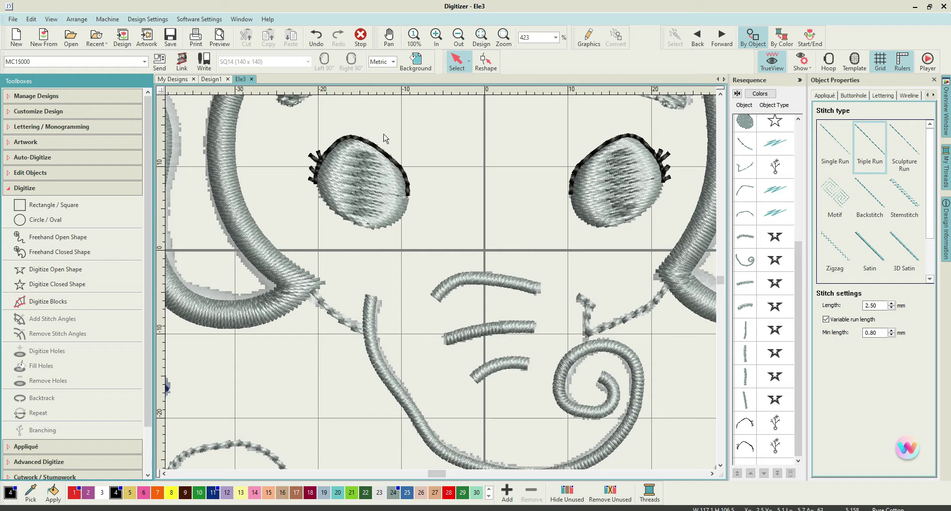
scroll(477, 239, down, 1)
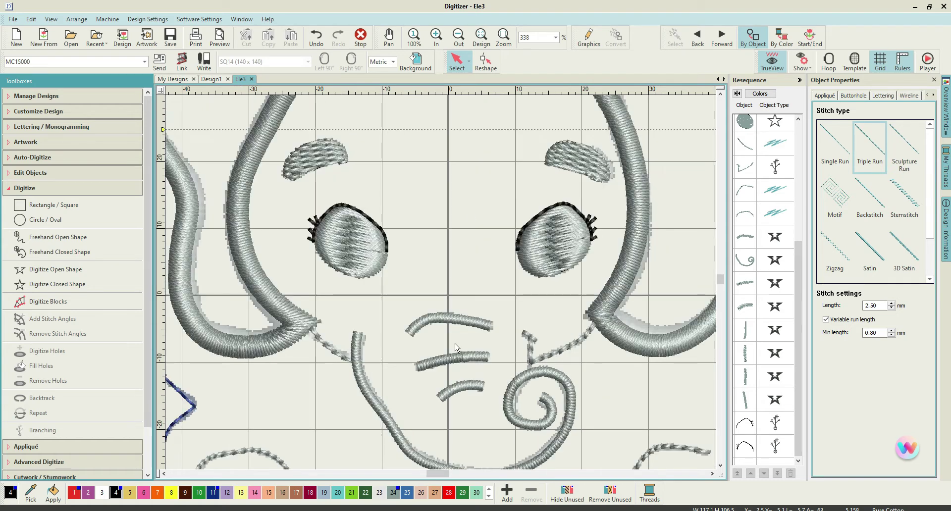
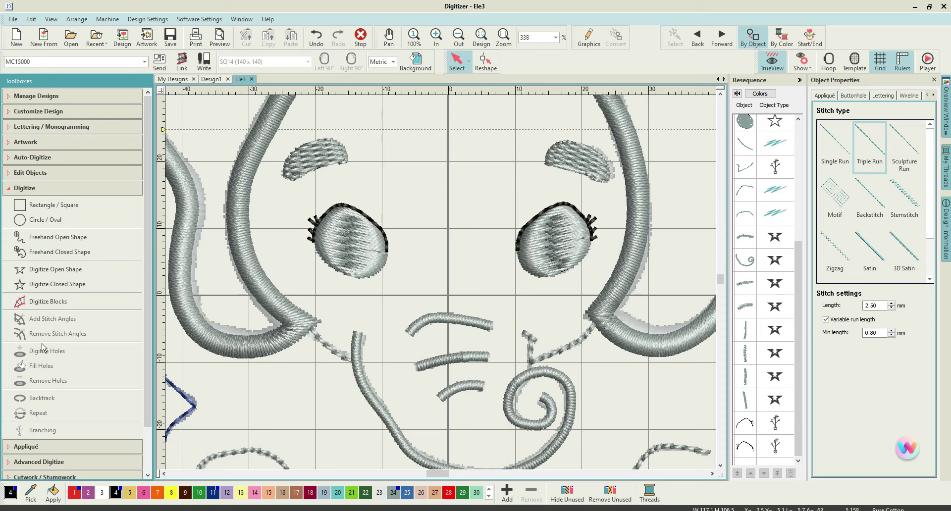
- Draw a satin-filled circle about 5.57 mm across as the iris in the lower part of the left eye
click(40, 285)
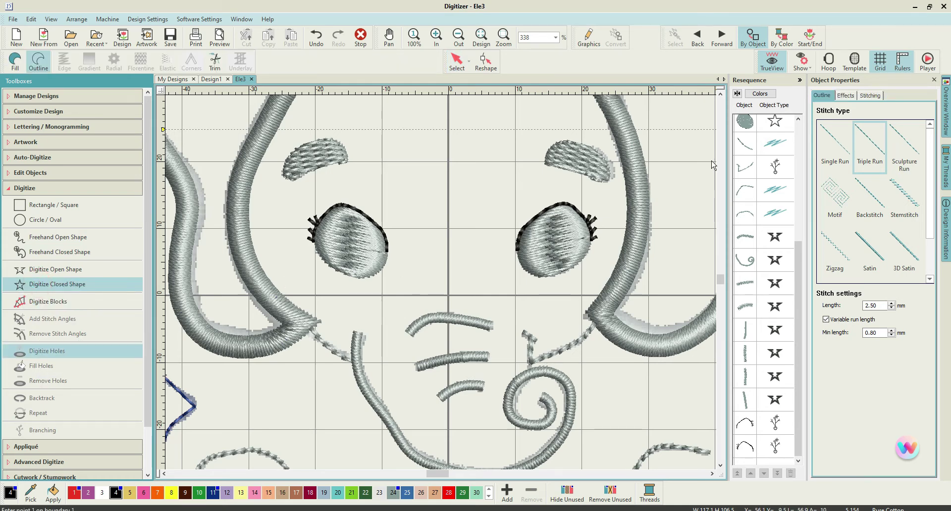
click(18, 60)
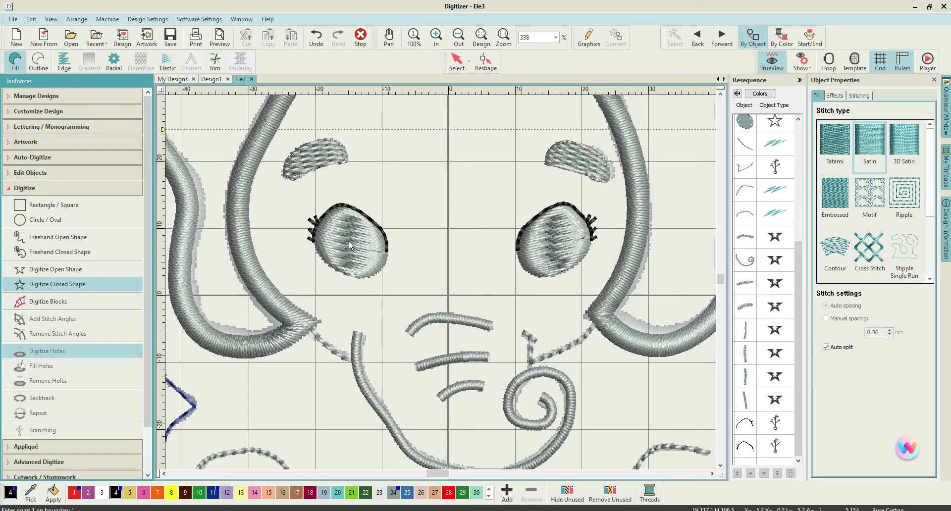
click(73, 224)
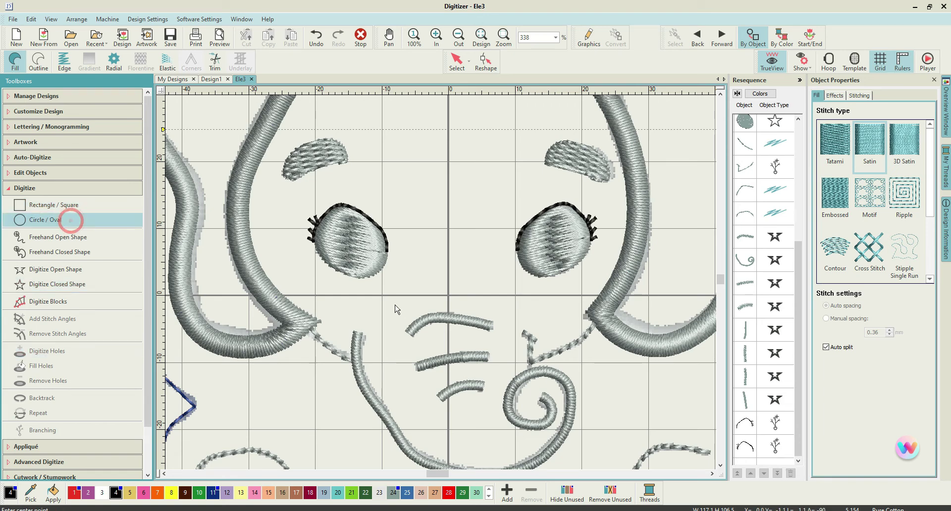
click(350, 254)
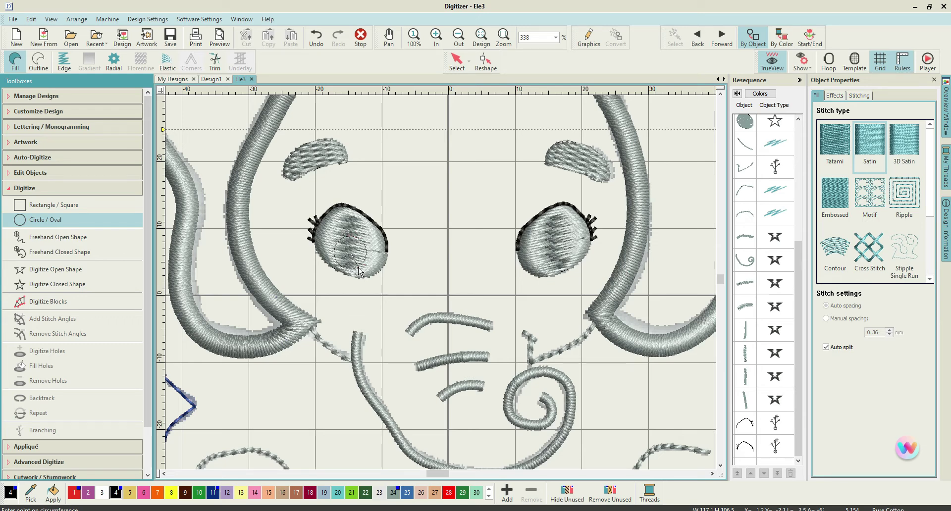
click(359, 271)
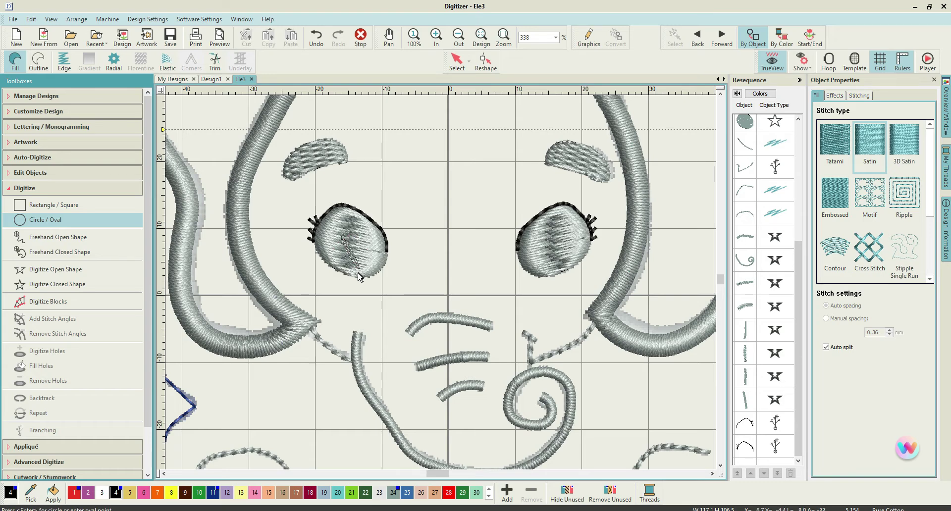
key(Return)
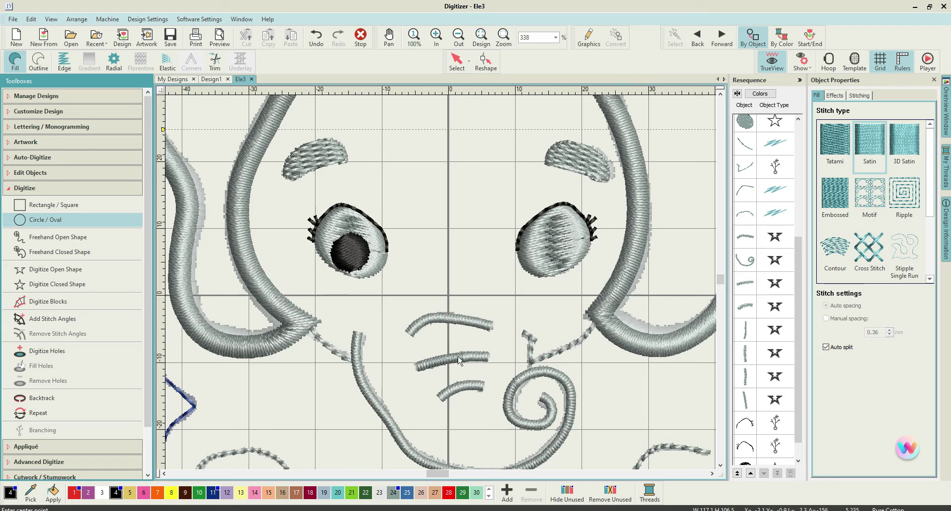
- Select the left eye's iris circle and recolour it with blue thread colour 25
scroll(772, 347, down, 2)
click(754, 448)
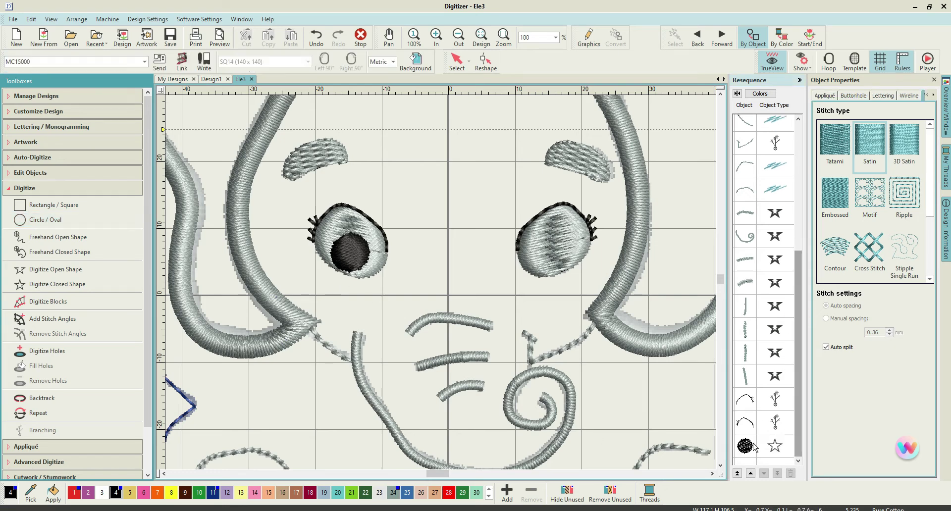
click(755, 448)
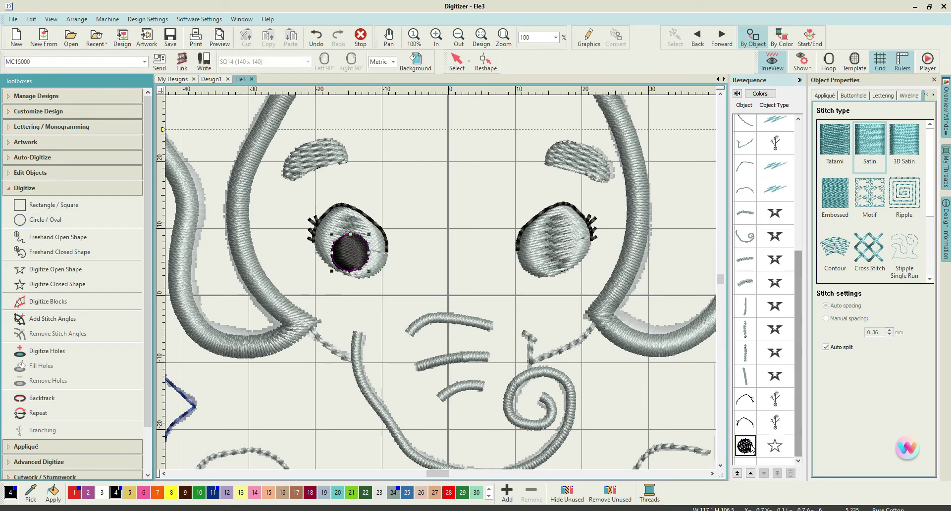
click(407, 493)
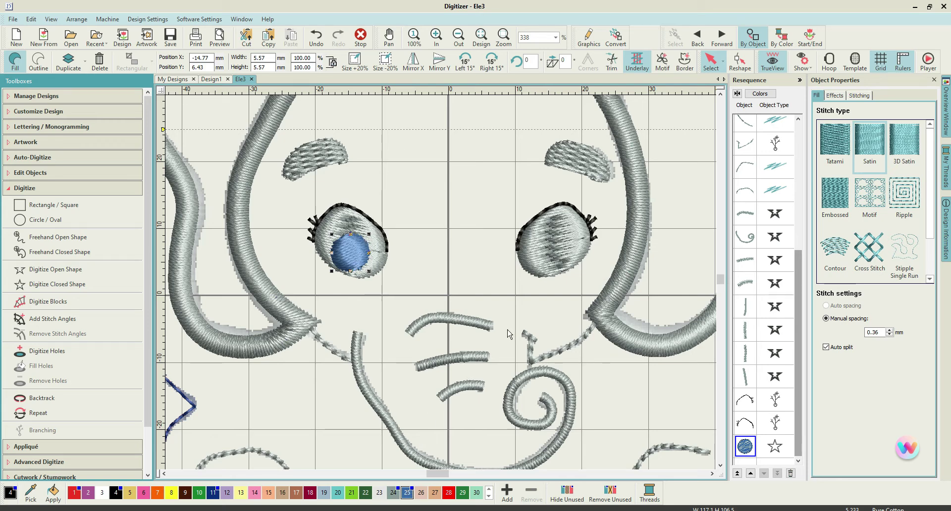
- Duplicate the blue iris circle and place the copy on the right eye at about X 15.47, Y 6.06
right_click(361, 259)
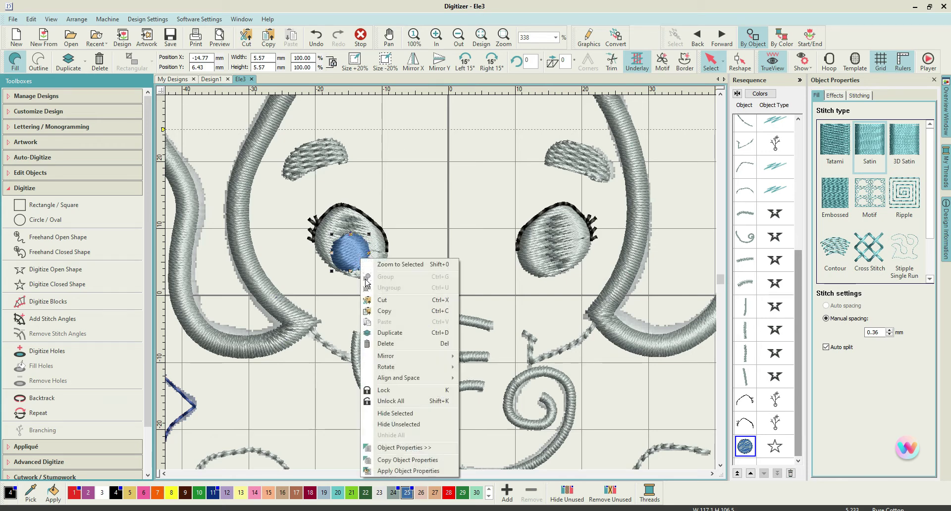
click(384, 332)
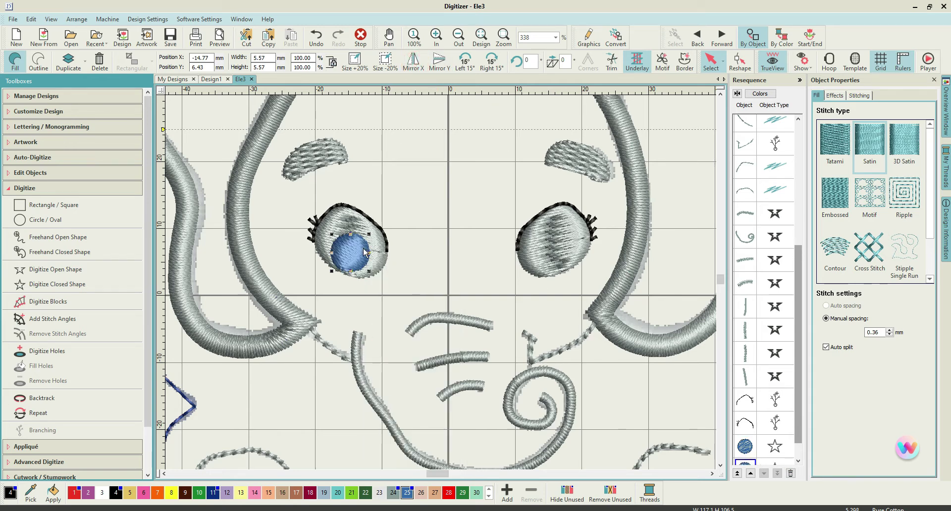
drag(364, 253, 566, 256)
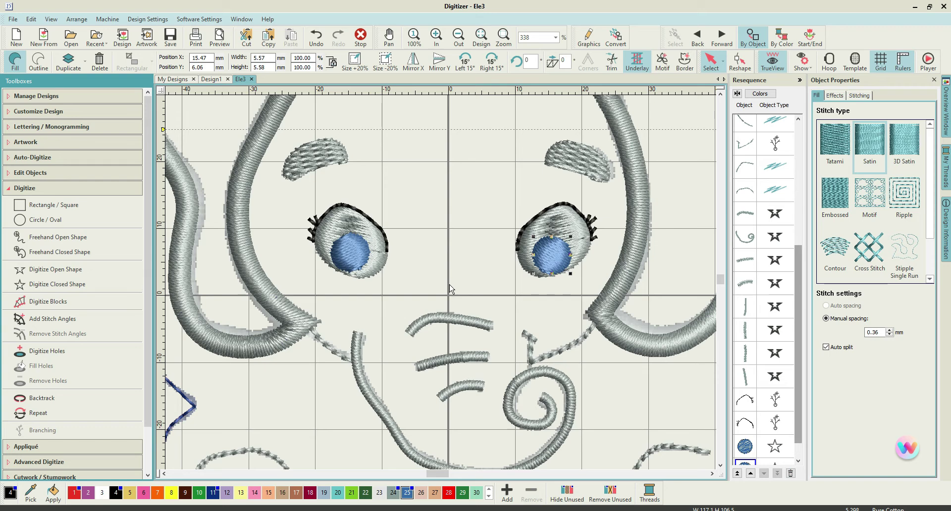
click(489, 271)
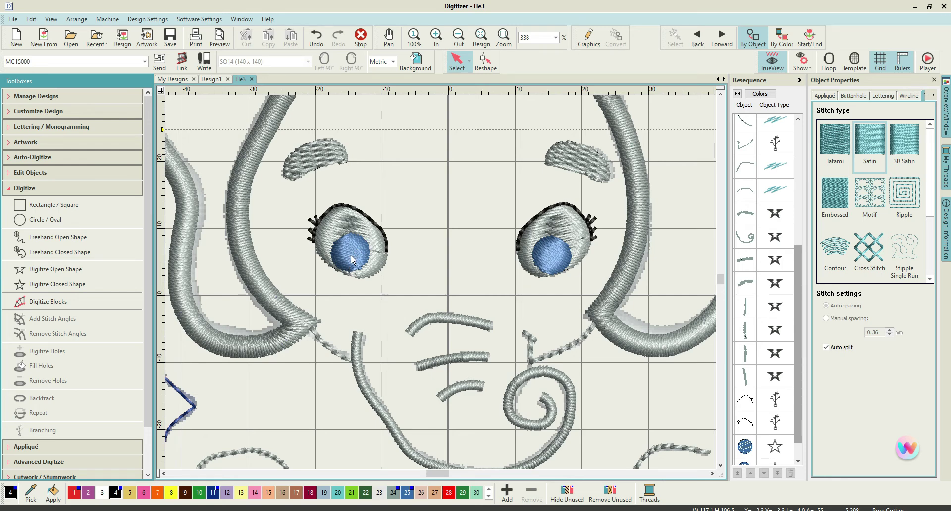
- Use Remove Overlaps on the left iris to cut away the eye fill beneath it, and select the right eye's fill
key(ctrl+shift+Page_Up)
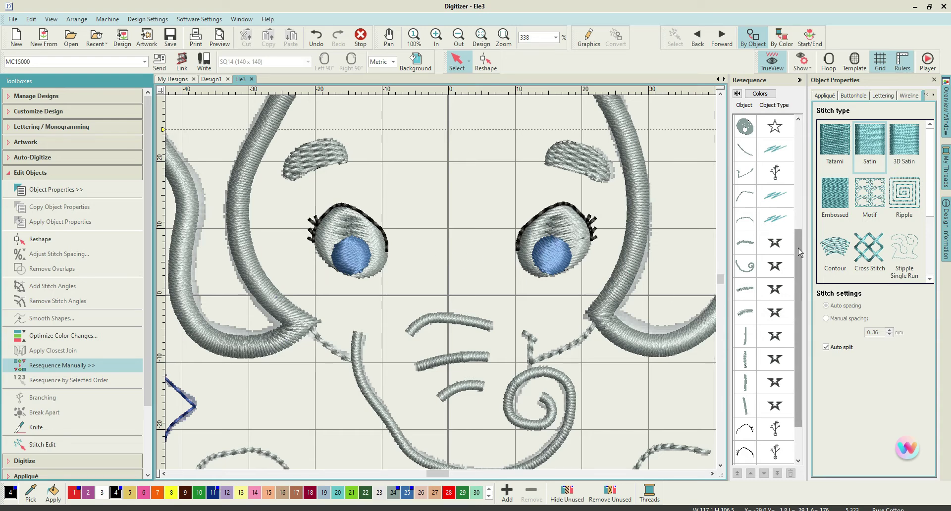
drag(796, 245, 802, 222)
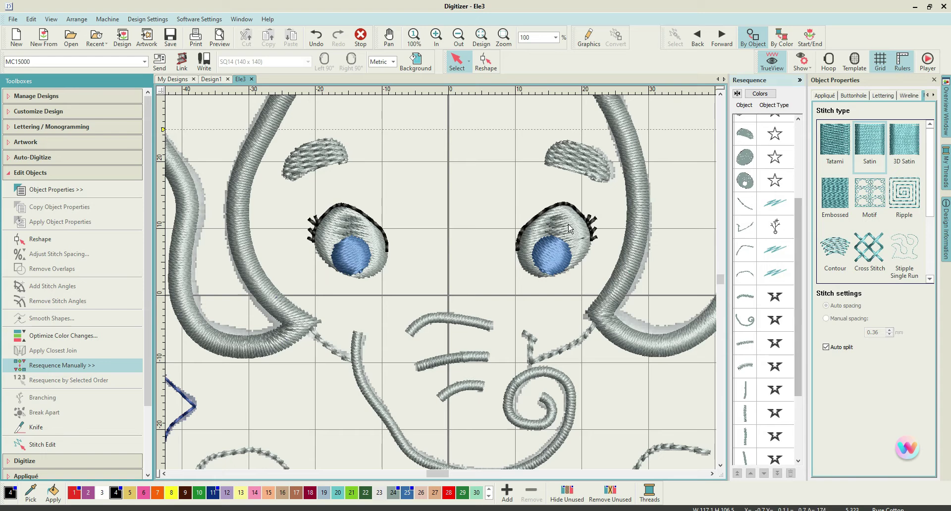
click(588, 270)
click(600, 261)
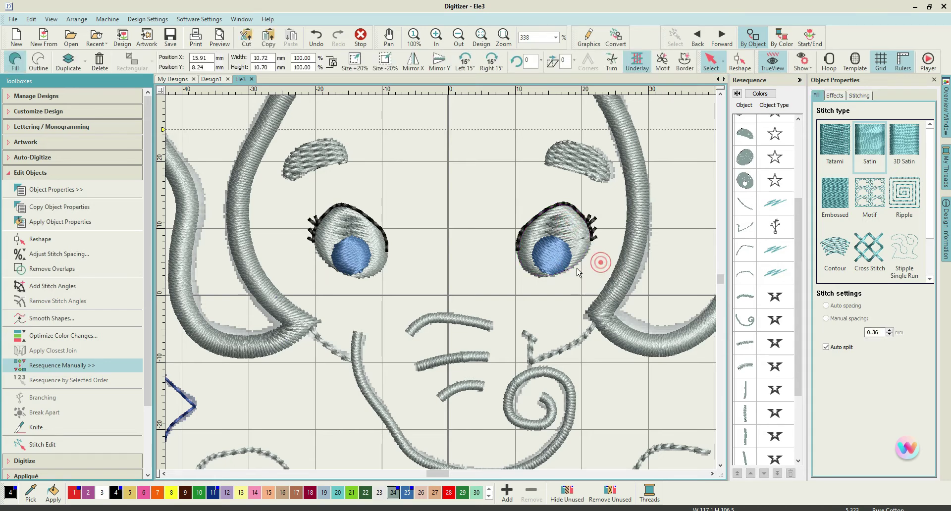
- Nudge the right iris to about X 15.26, Y 5.92 and remove the overlapping eye fill beneath it
click(561, 262)
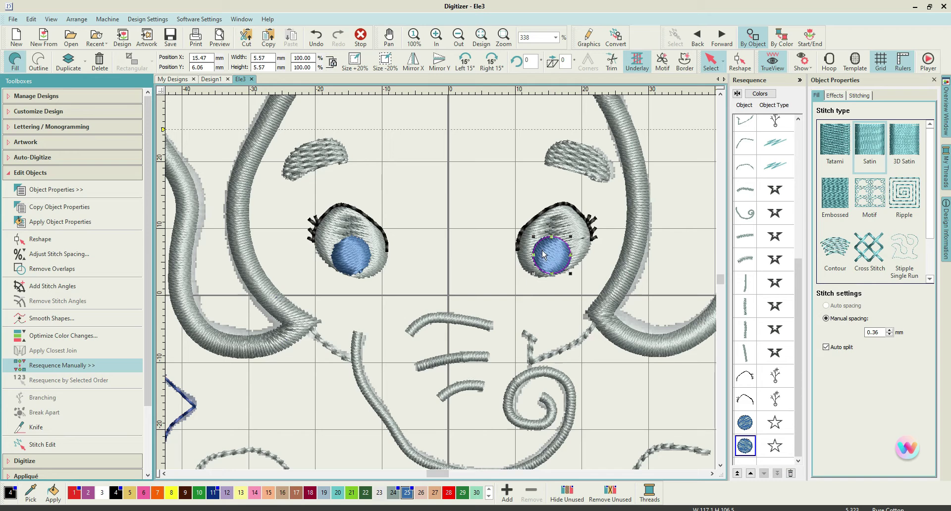
mouse_move(544, 255)
mouse_down()
mouse_move(483, 284)
mouse_move(458, 264)
mouse_move(544, 254)
mouse_up()
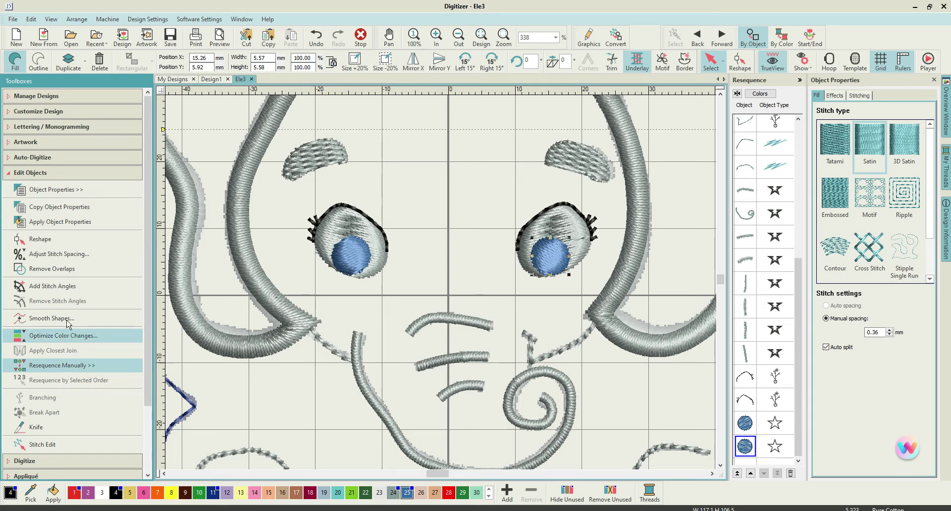
click(80, 275)
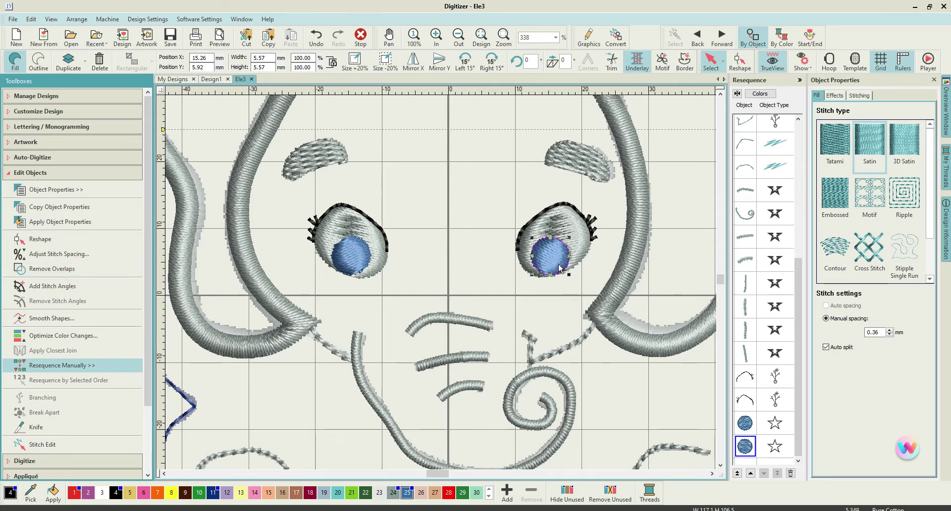
mouse_move(560, 269)
mouse_down()
mouse_move(497, 267)
mouse_move(554, 269)
mouse_up()
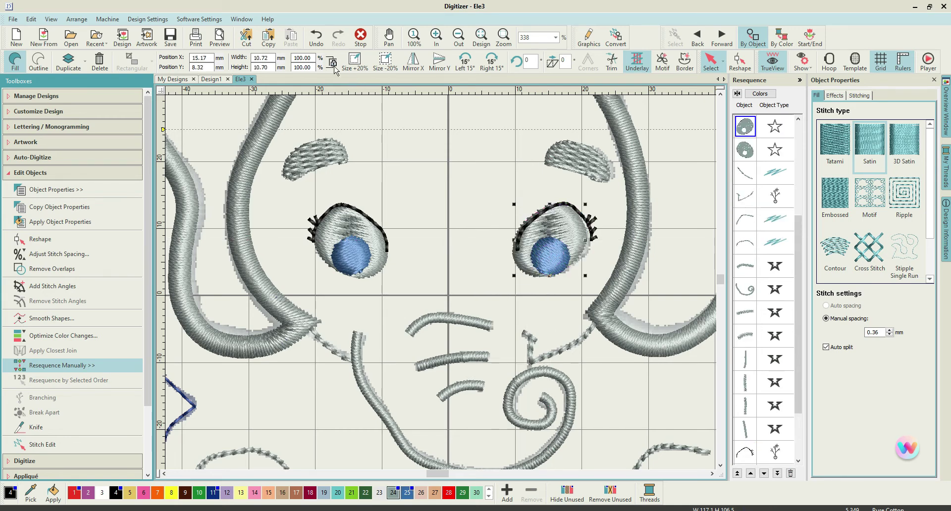
click(316, 37)
click(466, 275)
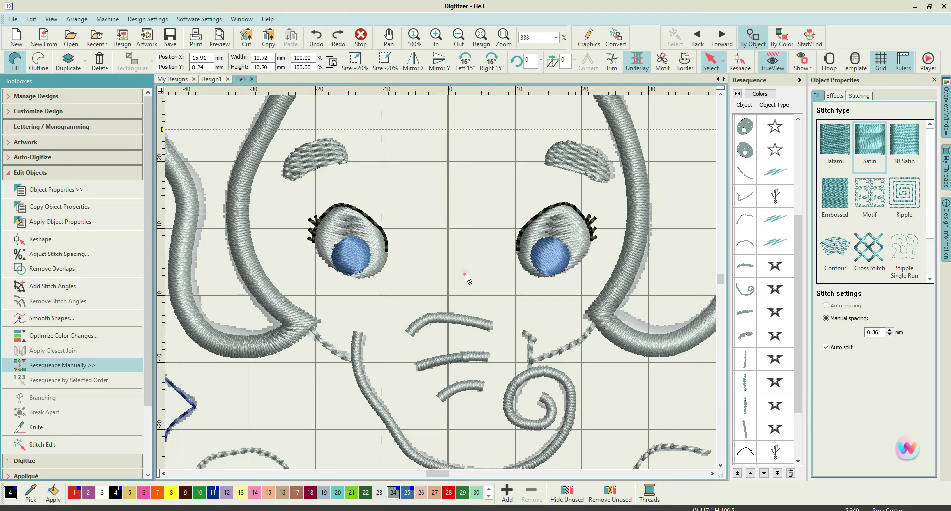
- Move the right iris aside to check the cut-out beneath it, put it back and examine both eye fills in the sequence
drag(544, 253, 488, 256)
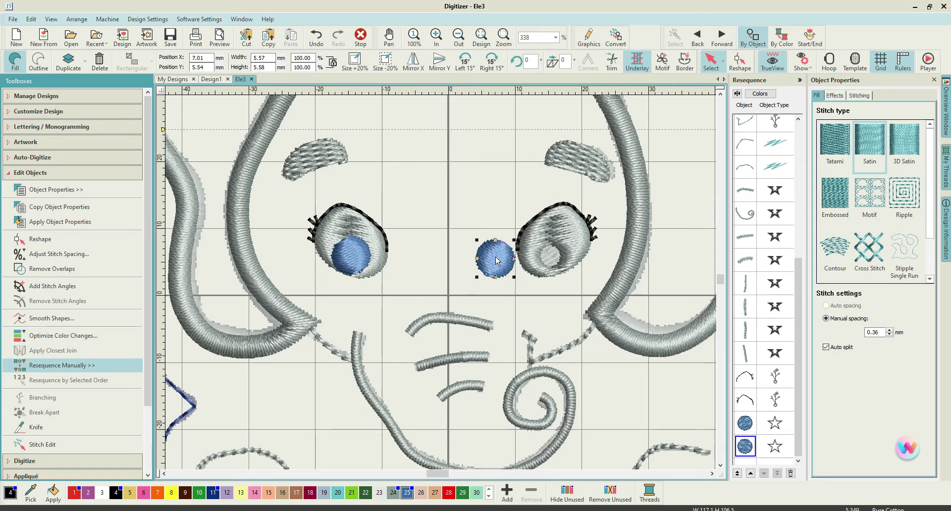
drag(497, 261, 553, 258)
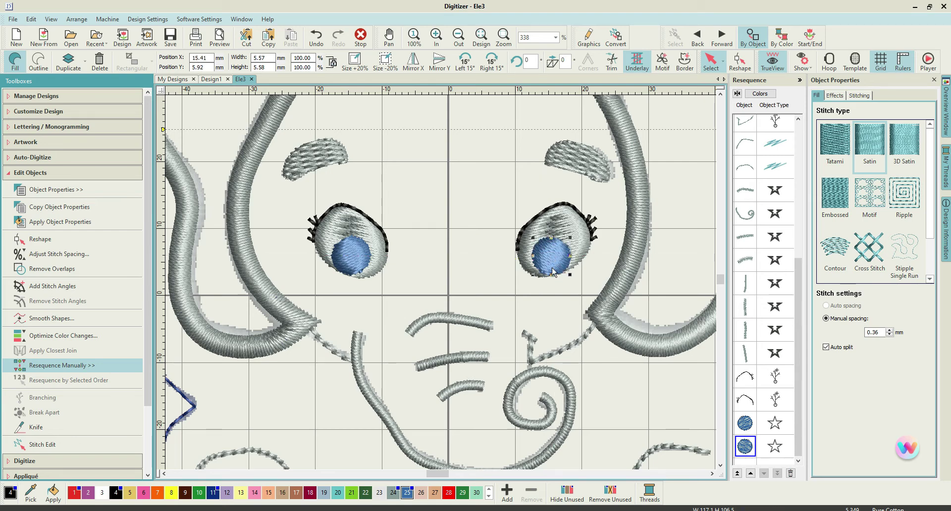
click(459, 299)
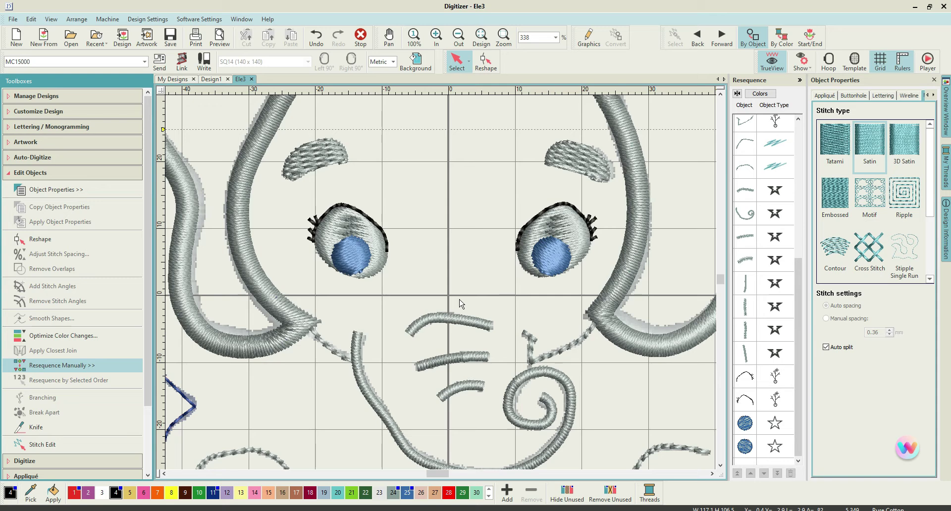
drag(797, 276, 805, 184)
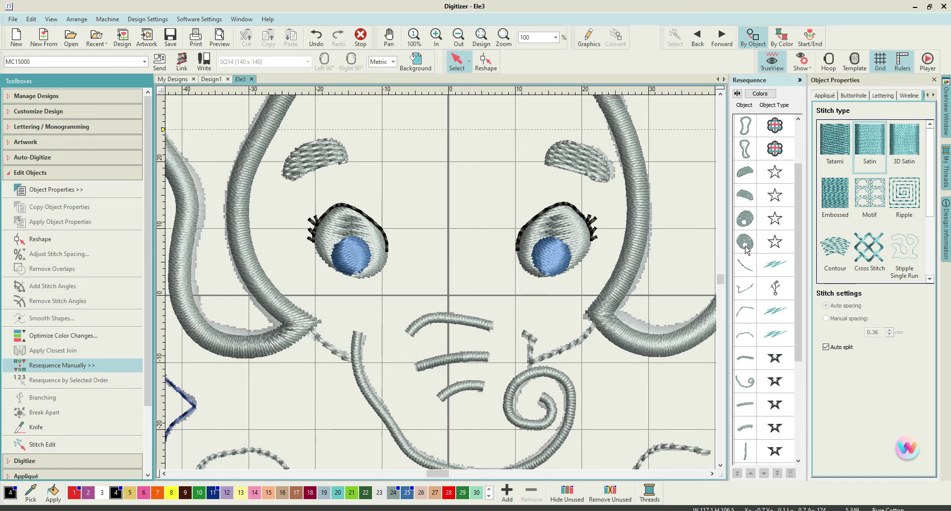
- Draw a small satin-filled circle about 1.79 mm across in thread colour 23 as a highlight on the left iris
scroll(442, 286, down, 2)
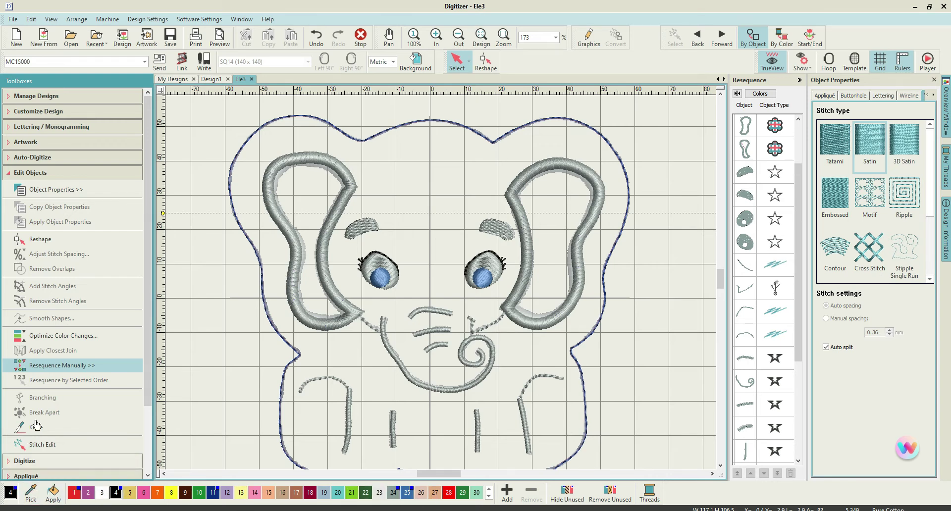
click(60, 461)
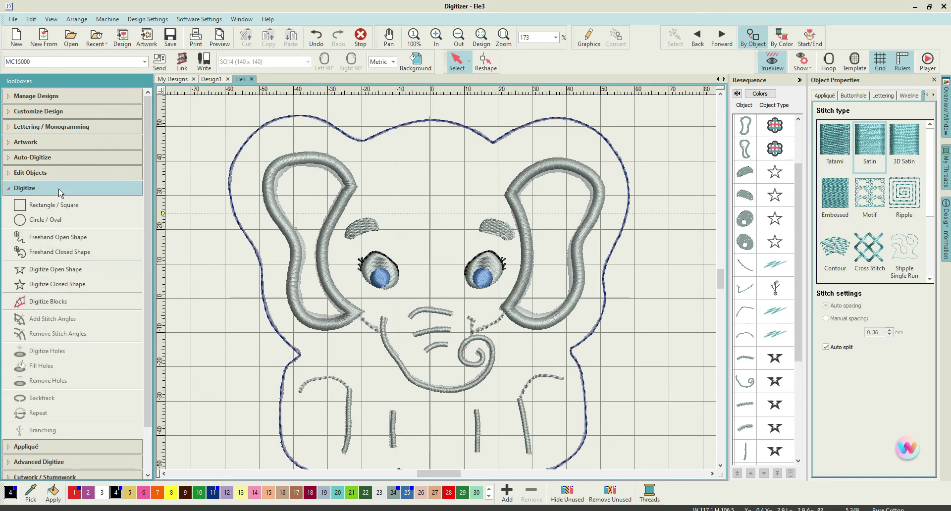
click(58, 288)
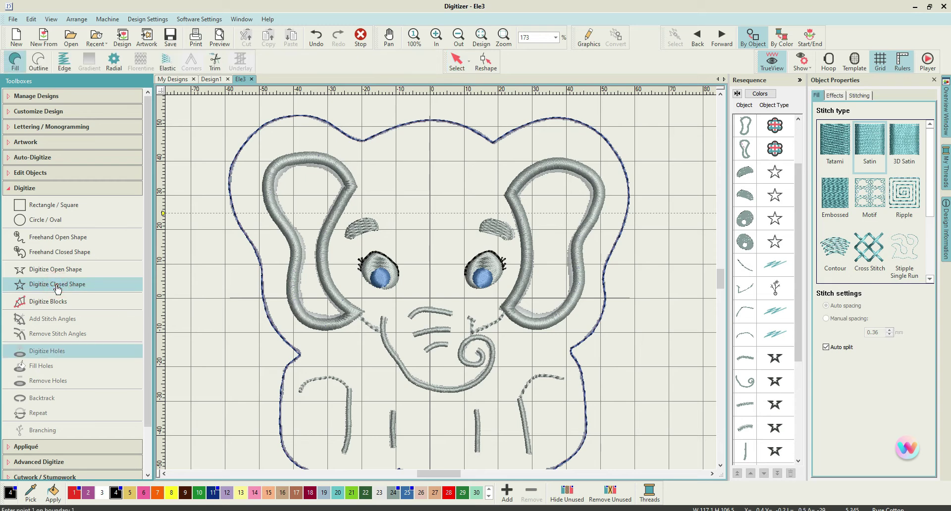
click(380, 496)
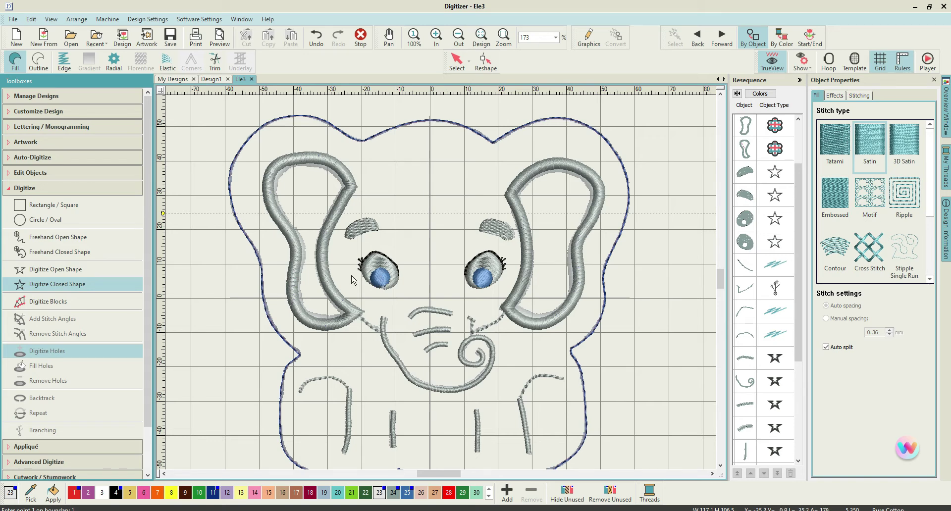
click(46, 220)
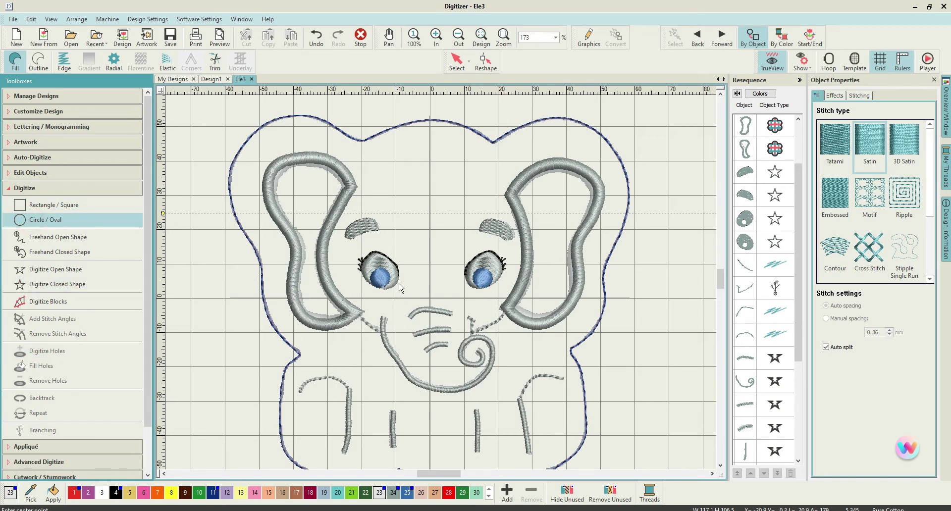
scroll(391, 283, up, 2)
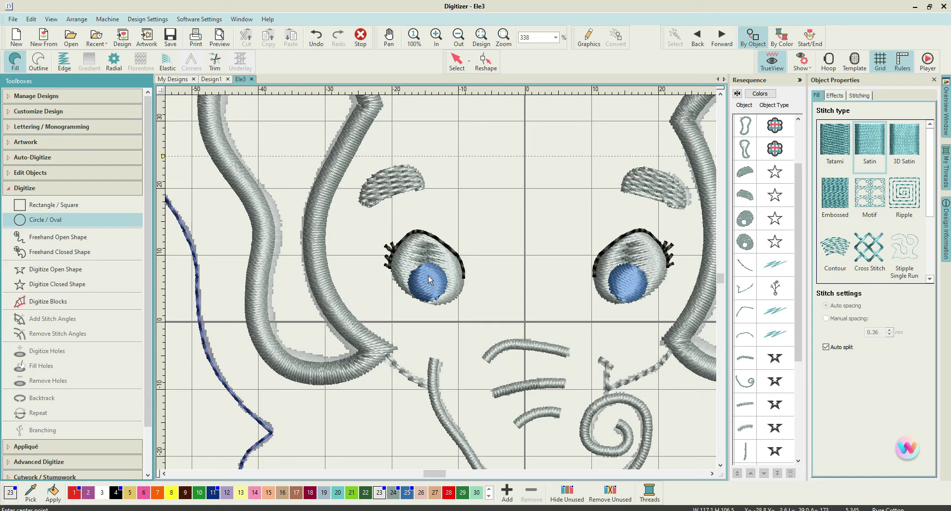
click(427, 278)
click(434, 282)
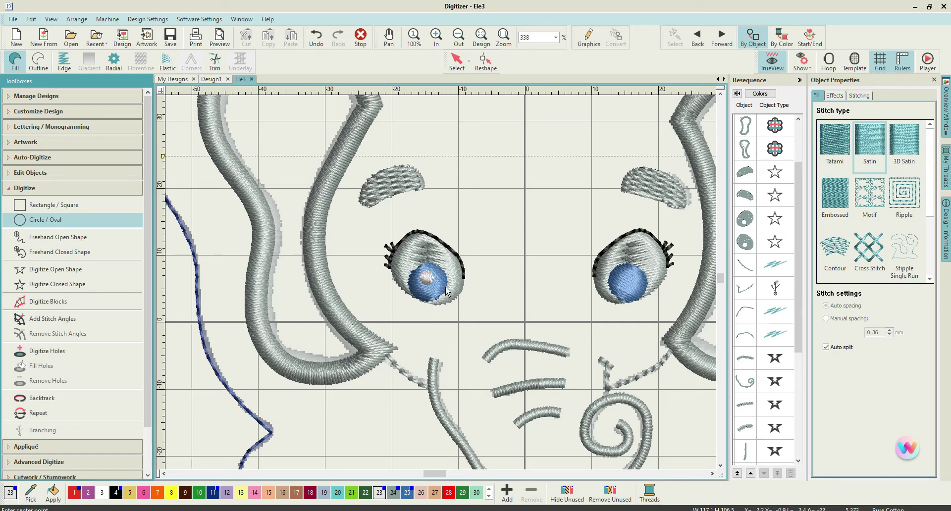
- Select the left iris's highlight circle, duplicate it and place the copy on the right iris
click(427, 280)
click(442, 274)
key(Escape)
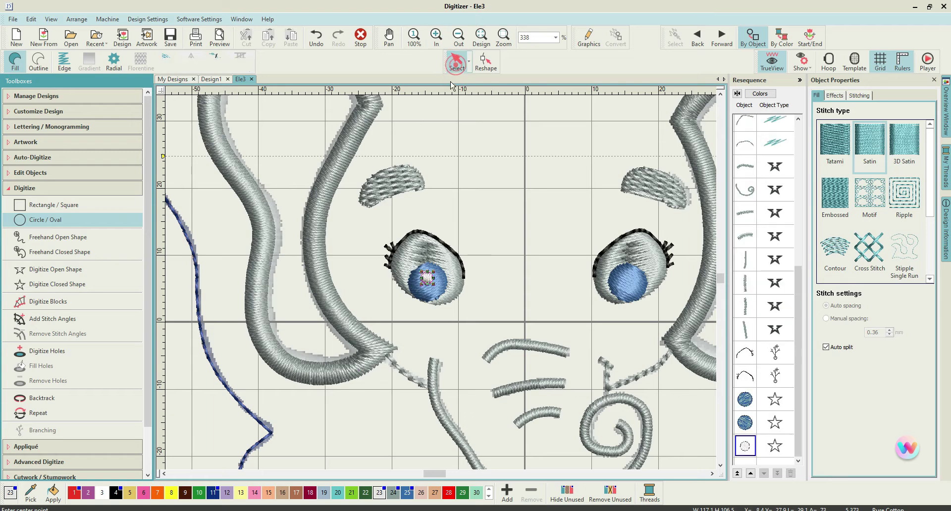
right_click(430, 282)
click(454, 357)
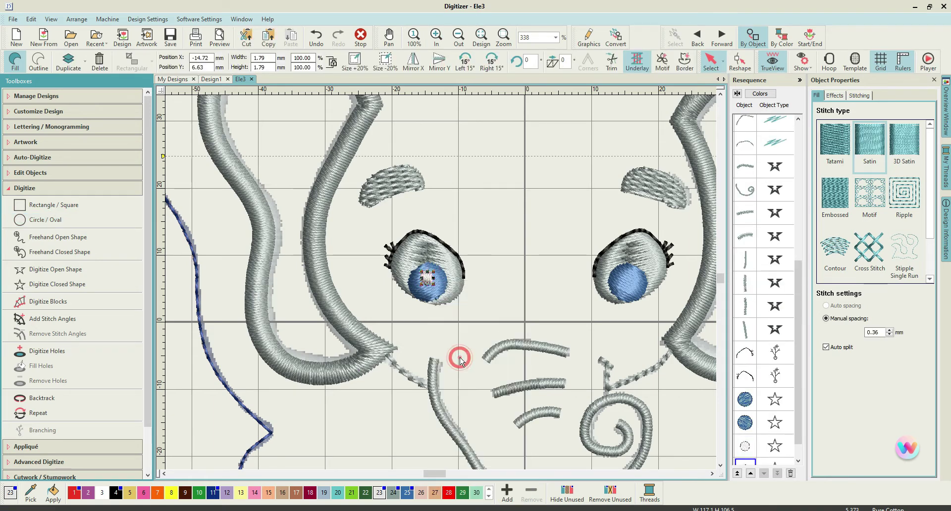
drag(429, 280, 629, 282)
click(540, 303)
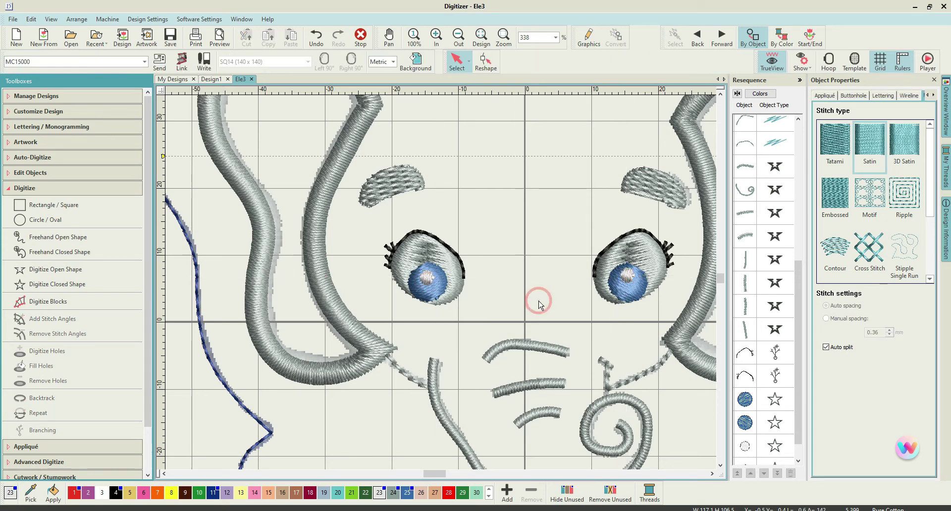
- Draw a small satin-filled closed toenail shape, about 5.81 by 5.80 mm with a rounded top, in the empty area beside the elephant
scroll(438, 287, down, 3)
scroll(441, 302, down, 1)
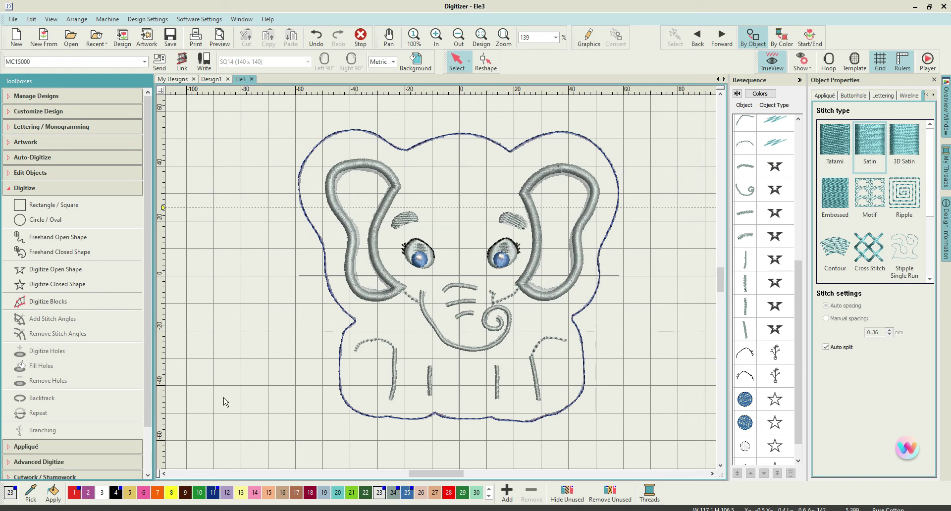
click(72, 284)
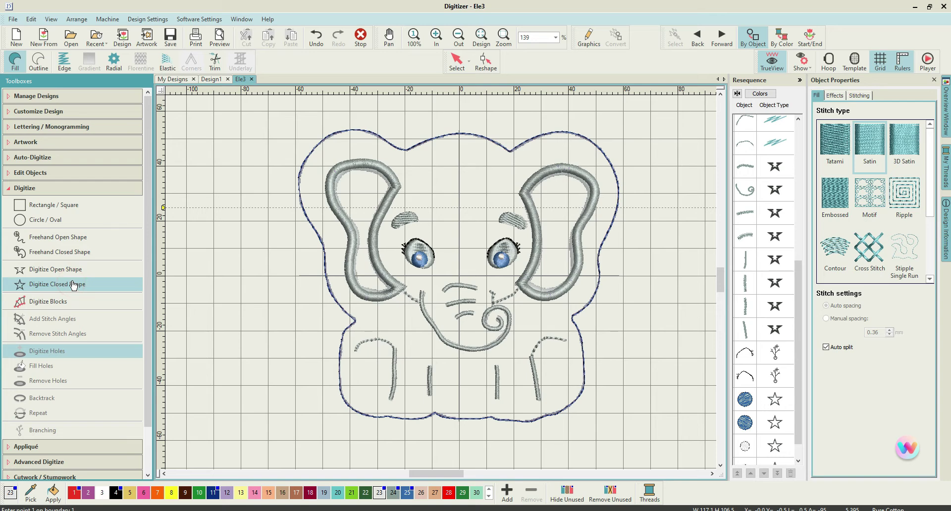
click(227, 331)
right_click(230, 316)
click(237, 315)
click(240, 320)
click(238, 330)
key(Return)
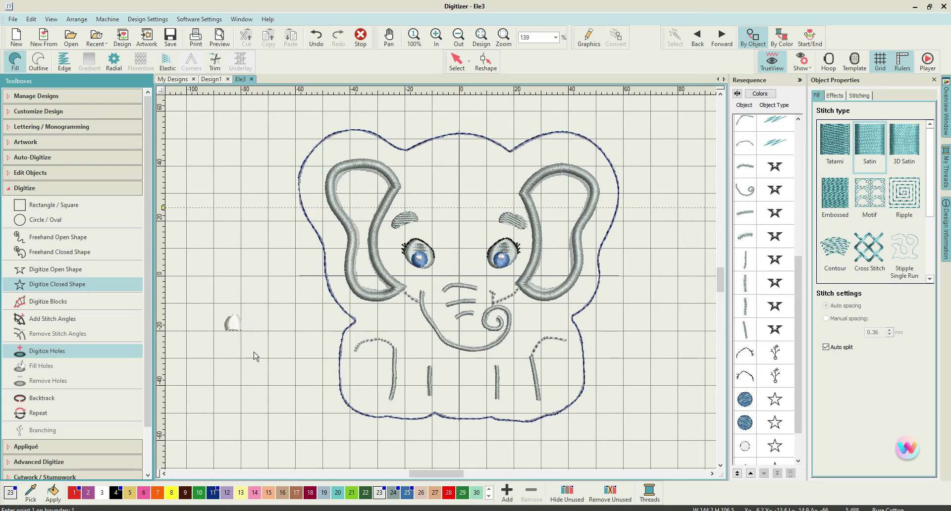
- Select the toenail and move it onto the left foot at about X -34.82, Y -27.37
click(233, 324)
key(BackSpace)
click(456, 60)
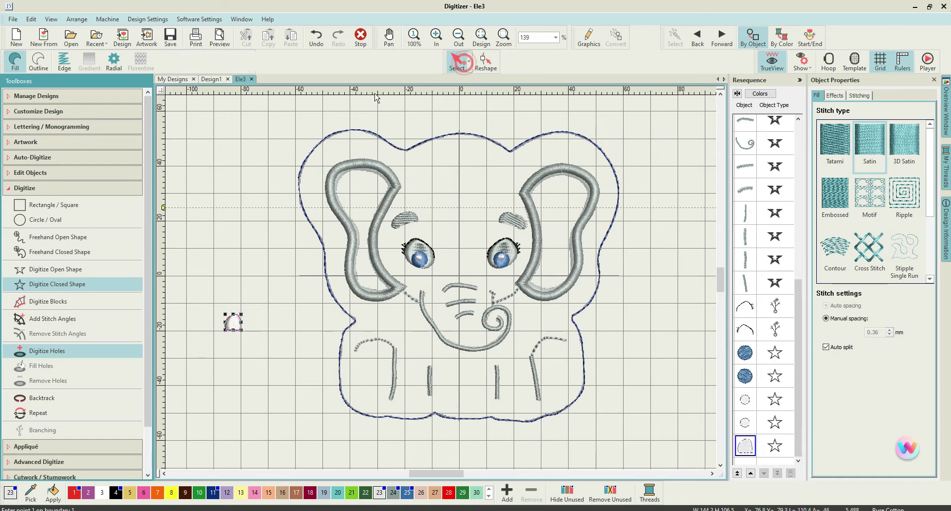
drag(237, 328, 367, 354)
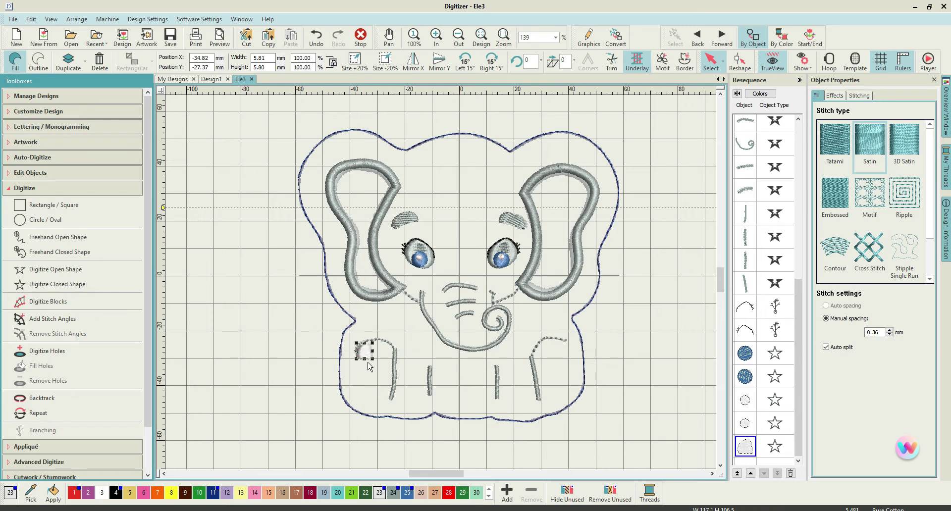
- Duplicate the toenail, place the copy on the right foot at about X 31.03, Y -27.72 and rotate it to follow the foot's curve
right_click(366, 353)
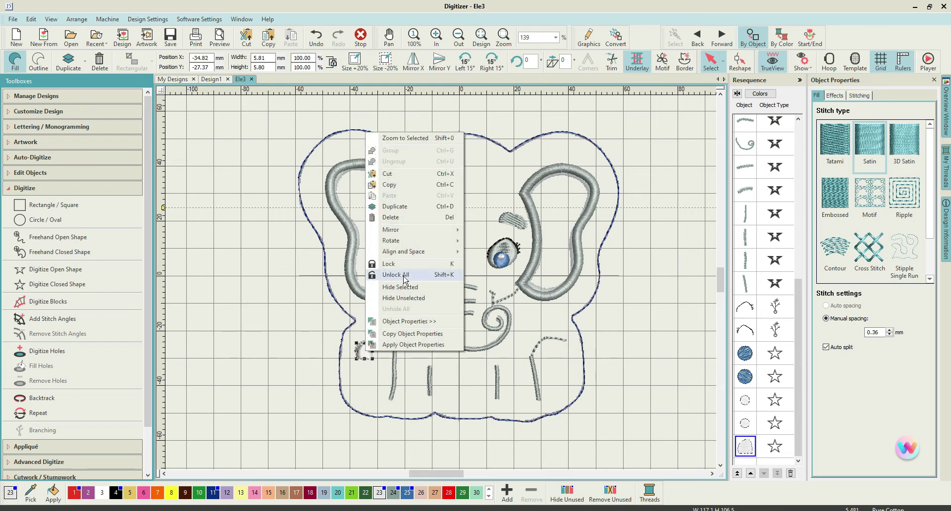
click(412, 207)
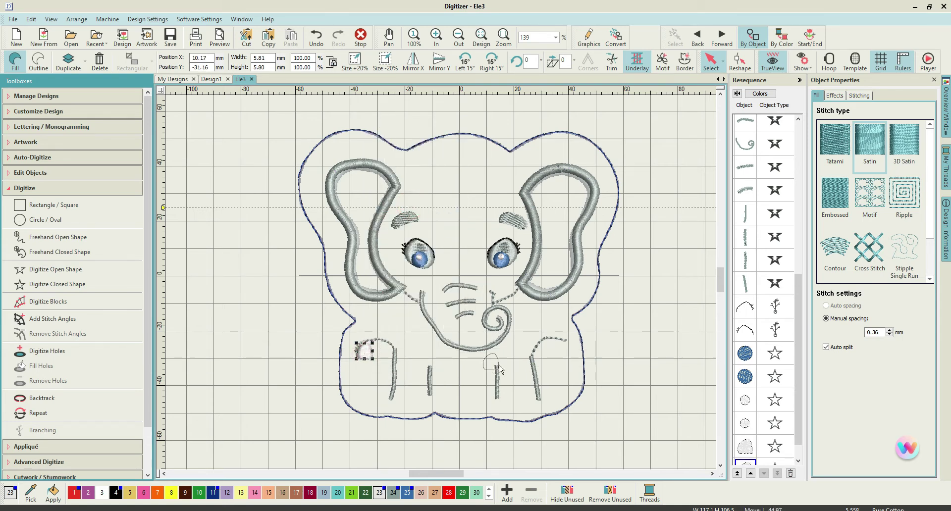
click(543, 363)
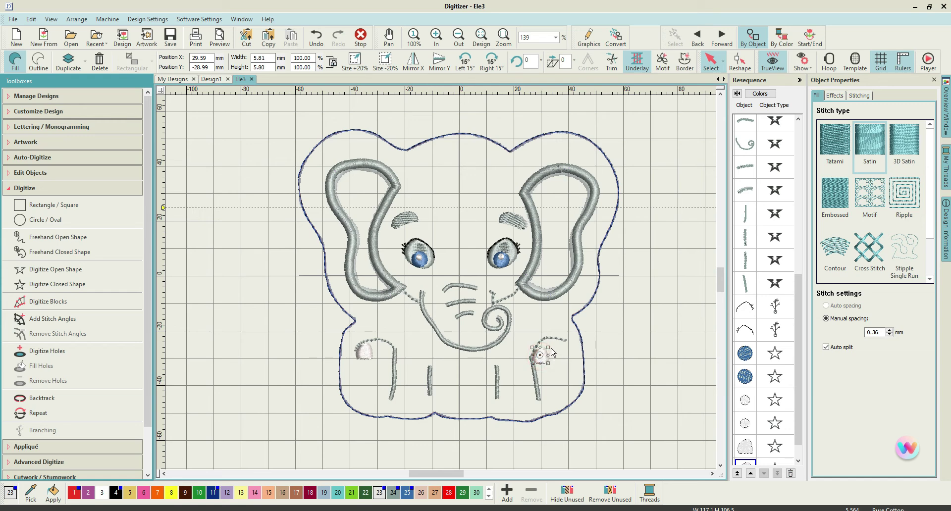
drag(548, 348, 550, 350)
drag(548, 353, 545, 355)
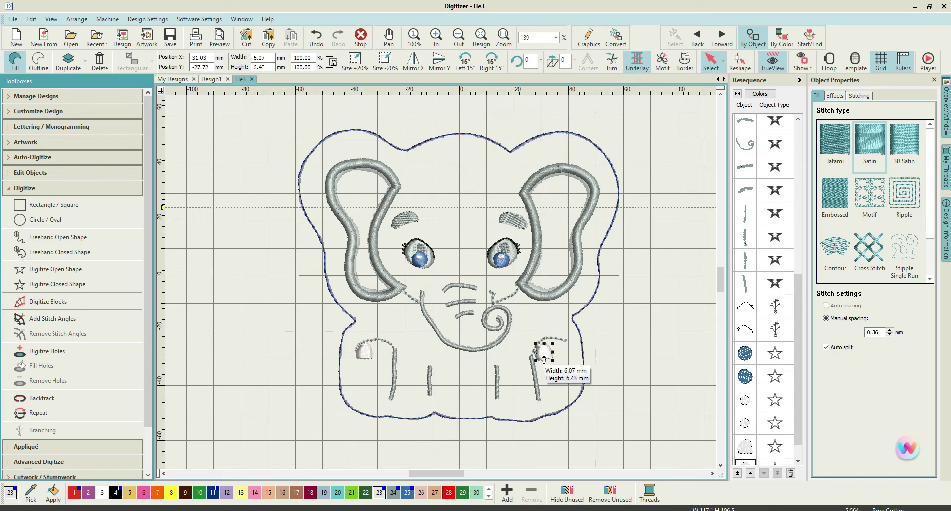
click(609, 326)
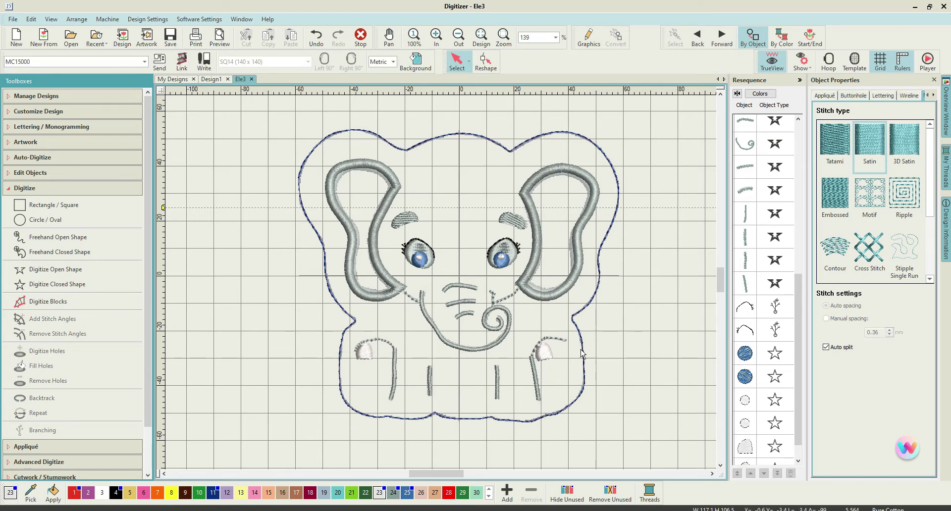
- Scale the left foot's toenail down to about 4.16 by 4.16 mm and nudge it up to about Y -26.84
click(361, 355)
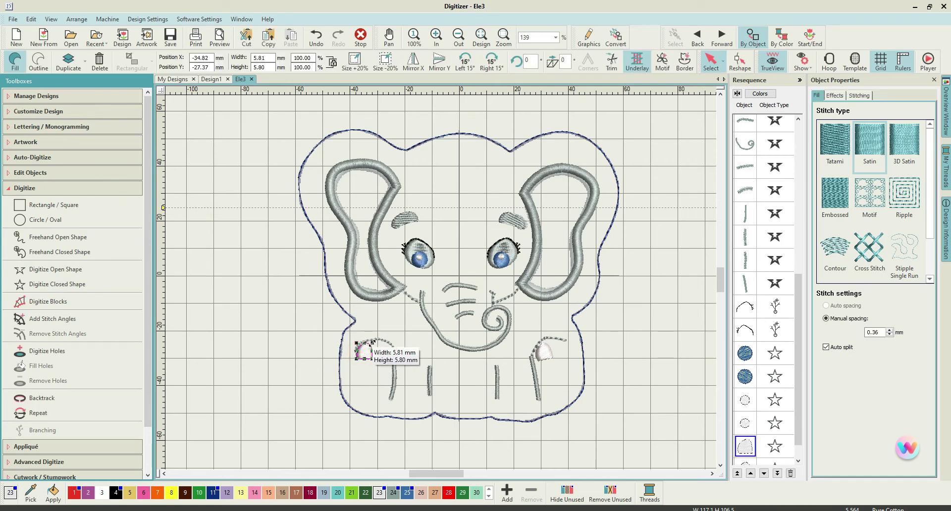
drag(372, 343, 370, 342)
click(327, 347)
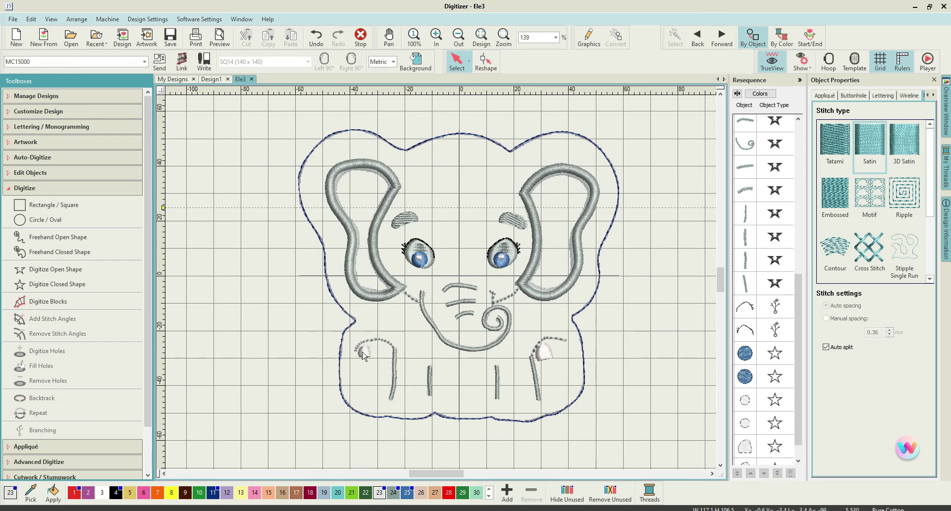
click(364, 356)
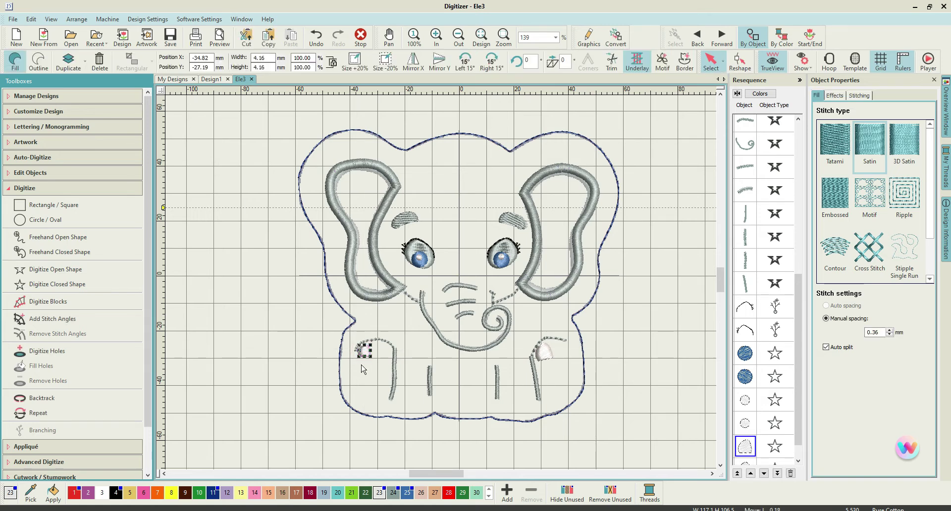
key(Up)
click(248, 348)
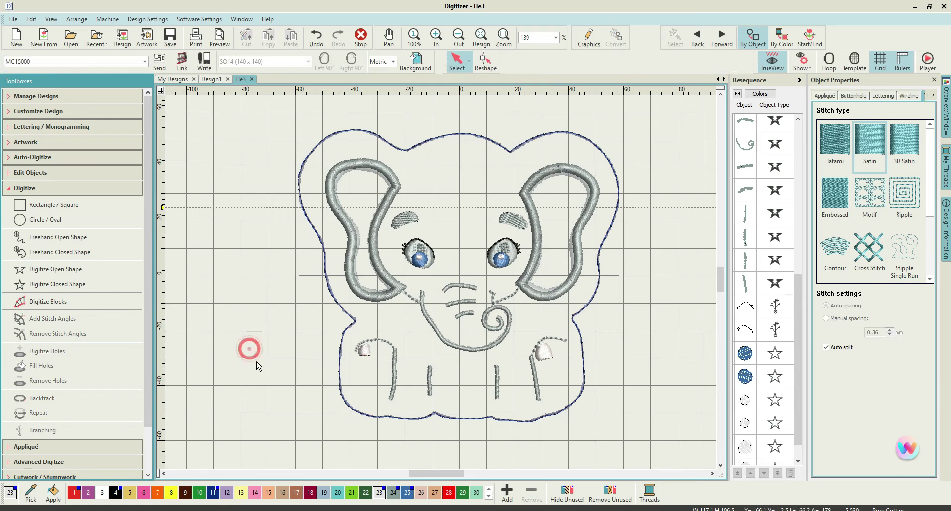
- Duplicate the left foot's toenail twice and arrange the copies beside it to form a row of three under the foot's arc
right_click(367, 360)
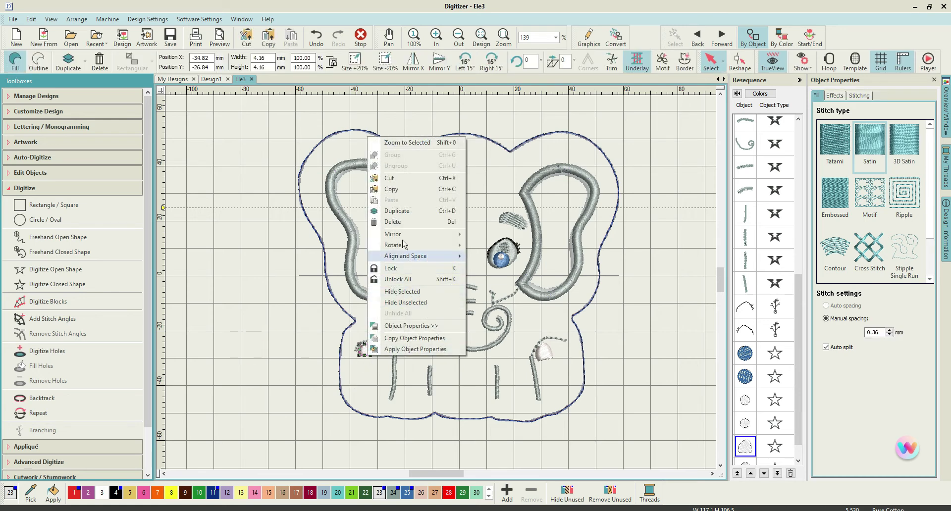
click(411, 208)
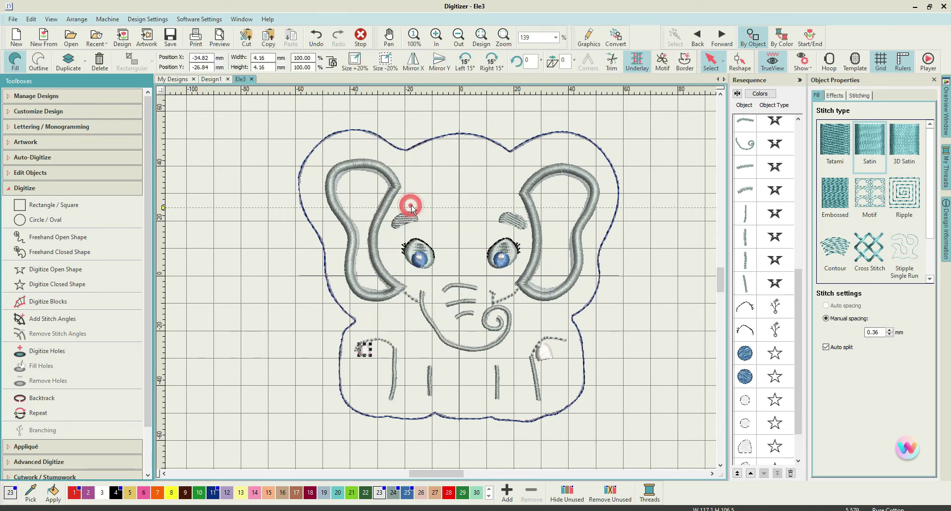
right_click(368, 350)
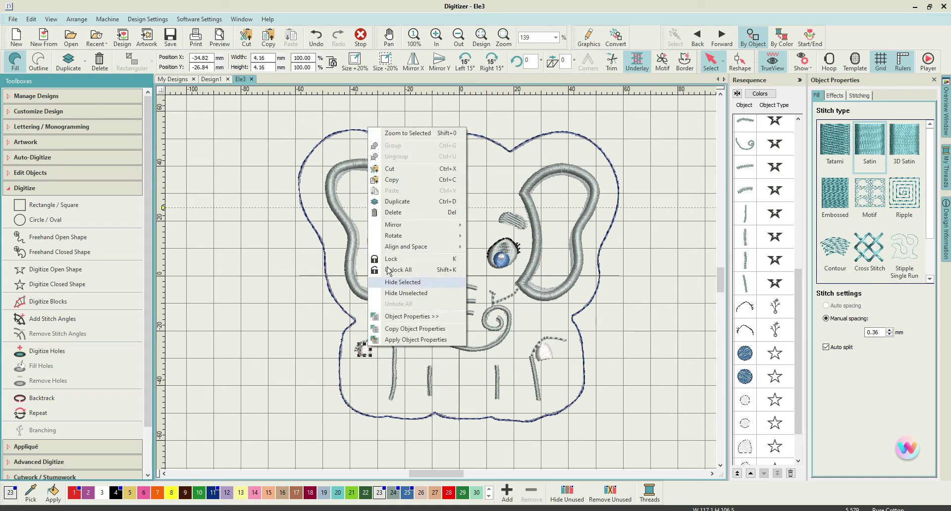
click(406, 203)
mouse_move(368, 353)
mouse_down()
mouse_move(394, 358)
mouse_move(364, 354)
mouse_move(378, 352)
mouse_up()
click(263, 364)
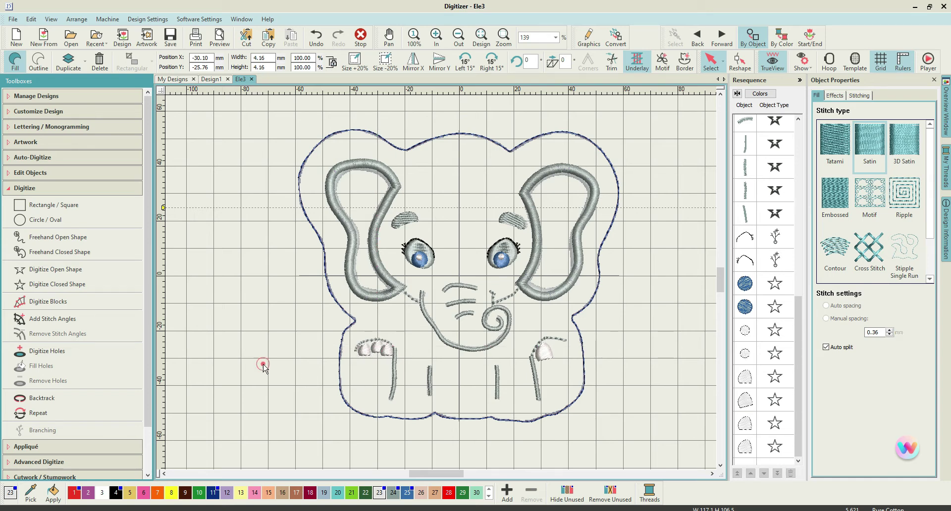
click(375, 353)
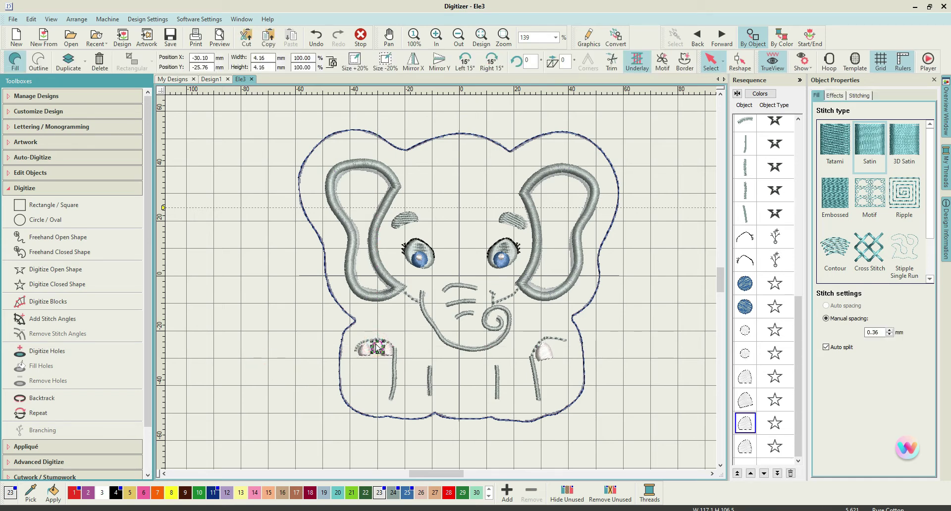
drag(376, 347, 376, 348)
click(296, 333)
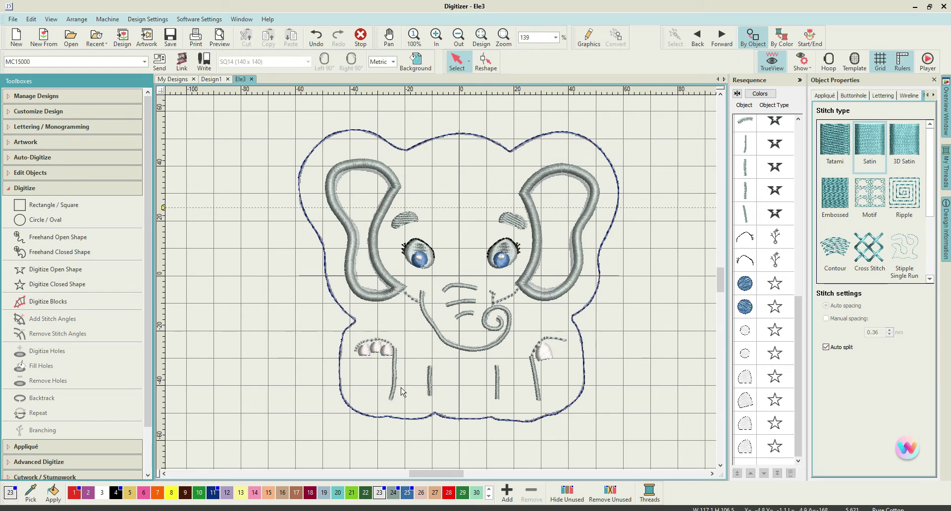
- Delete the single toenail on the right foot and group the three toenails on the left foot
click(549, 356)
key(Delete)
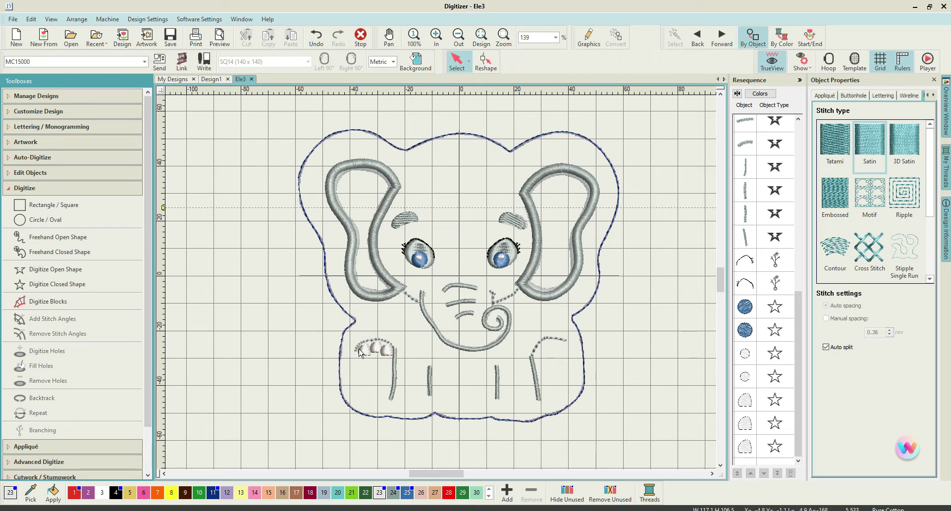
click(747, 403)
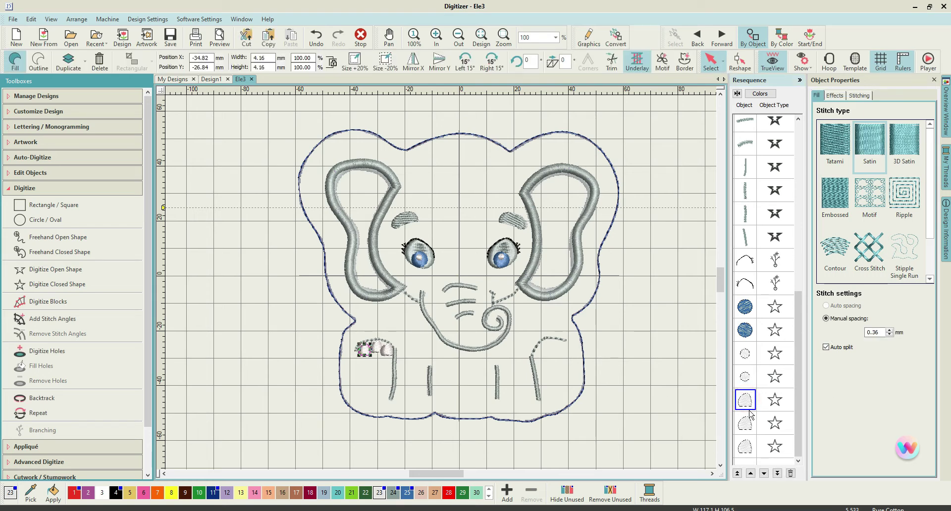
shift+click(745, 452)
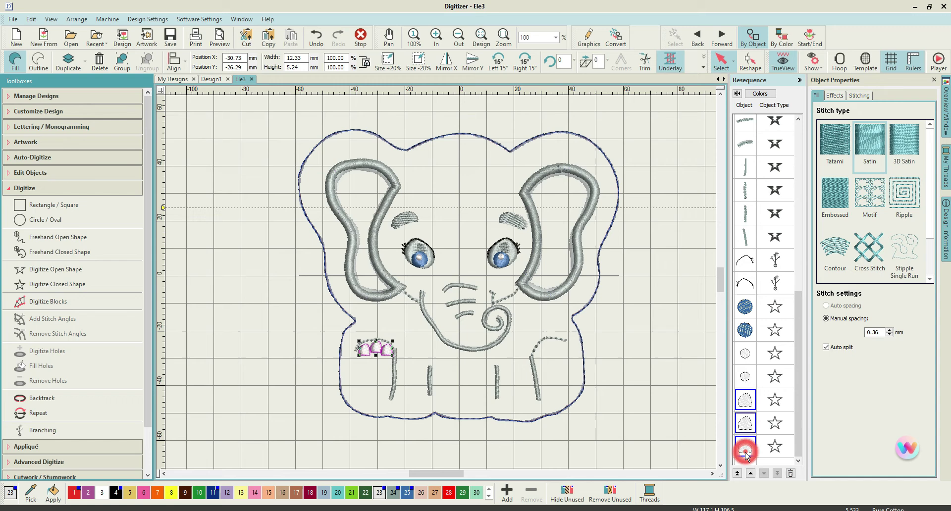
right_click(752, 424)
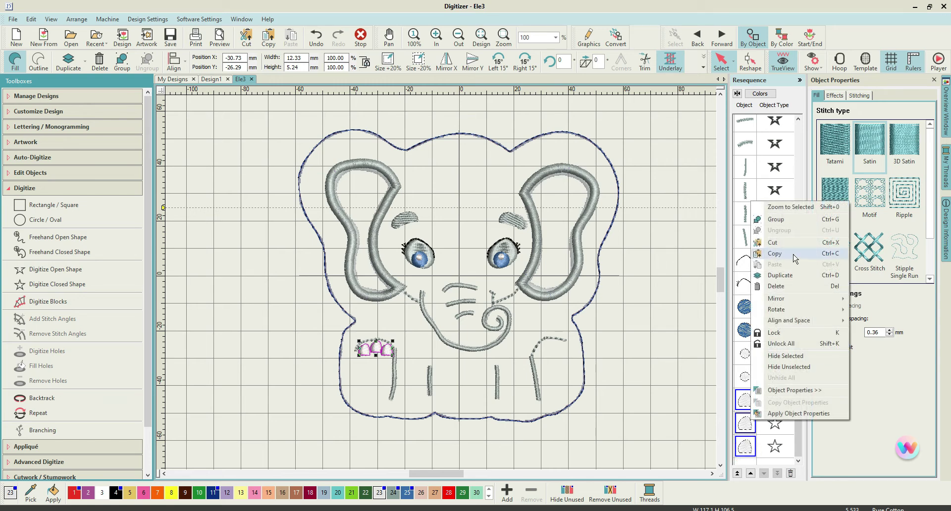
click(781, 219)
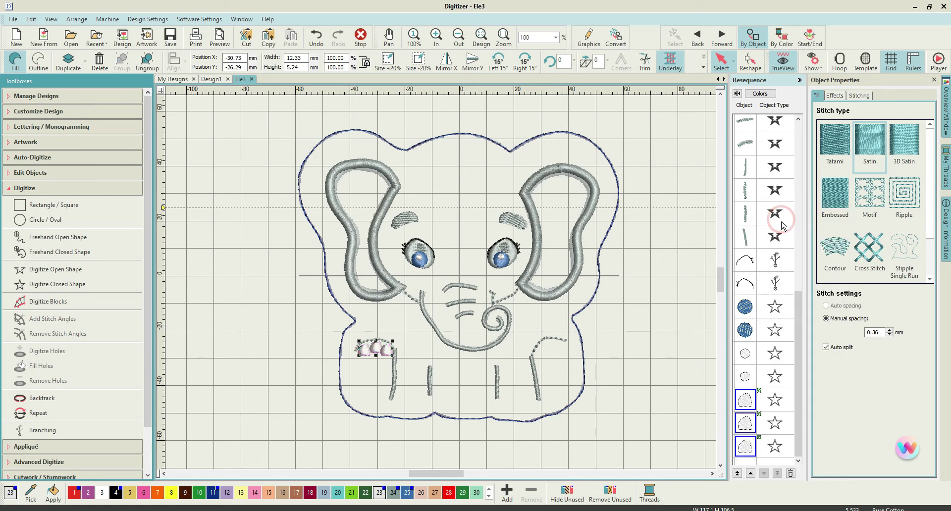
- Duplicate the toenail group, mirror the copy horizontally and place it on the right foot at about X 34.59, Y -28.10
right_click(741, 409)
click(765, 263)
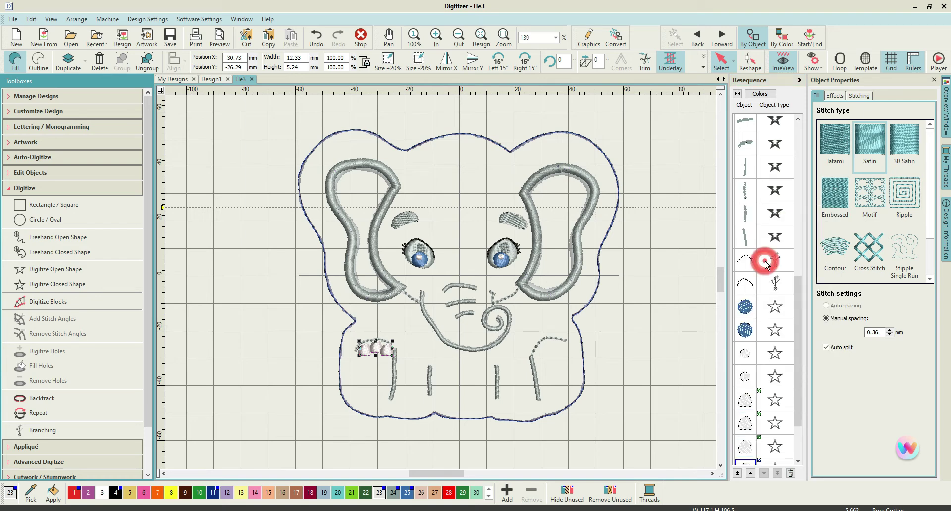
click(443, 63)
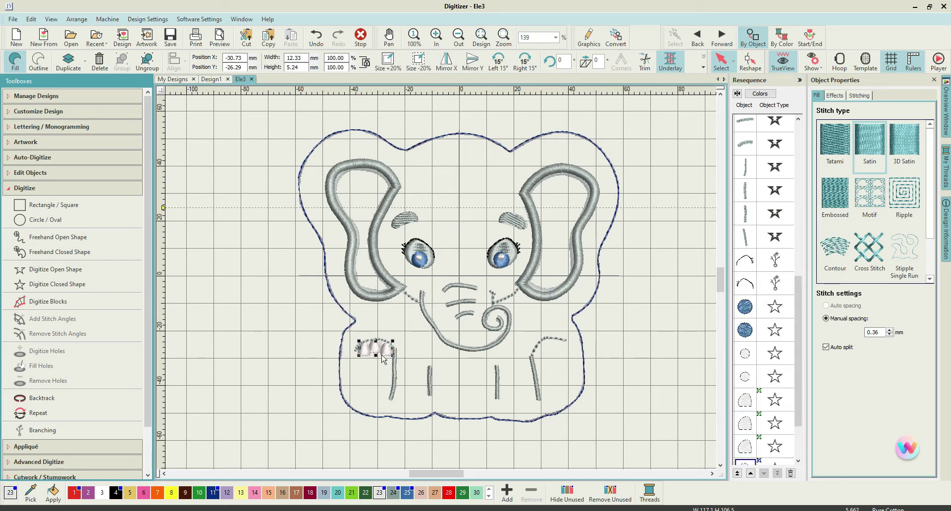
drag(378, 352, 558, 355)
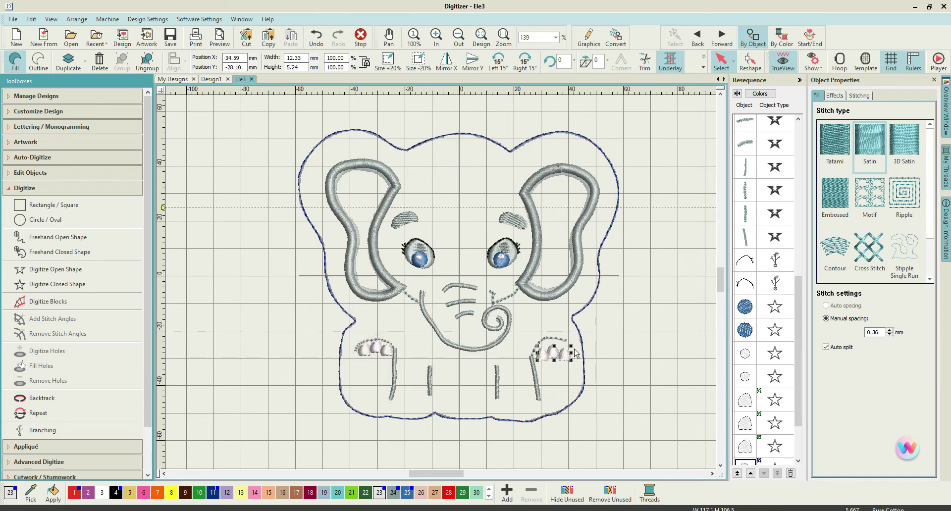
- Rotate the right foot's toenail group to follow the foot's arc and nudge it to about X 33.82, Y -26.94
click(561, 353)
drag(572, 346, 550, 349)
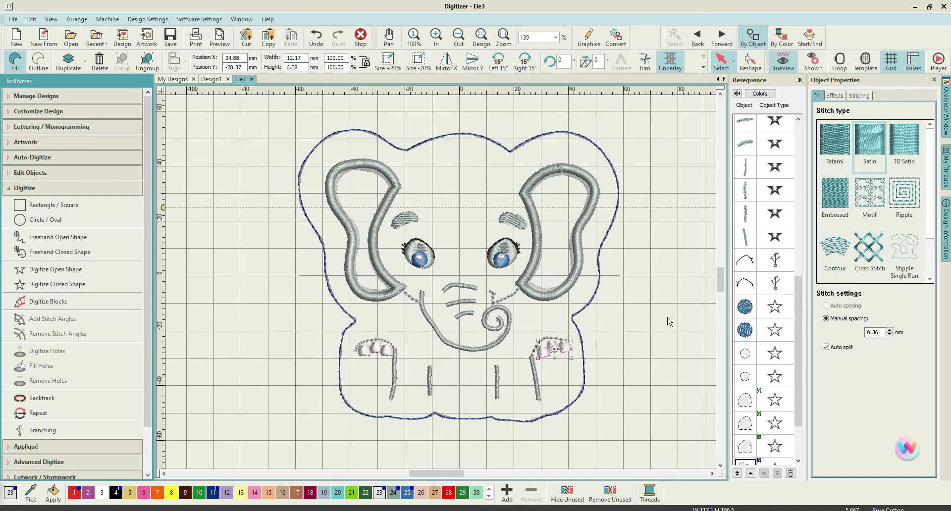
key(Left)
key(Left)
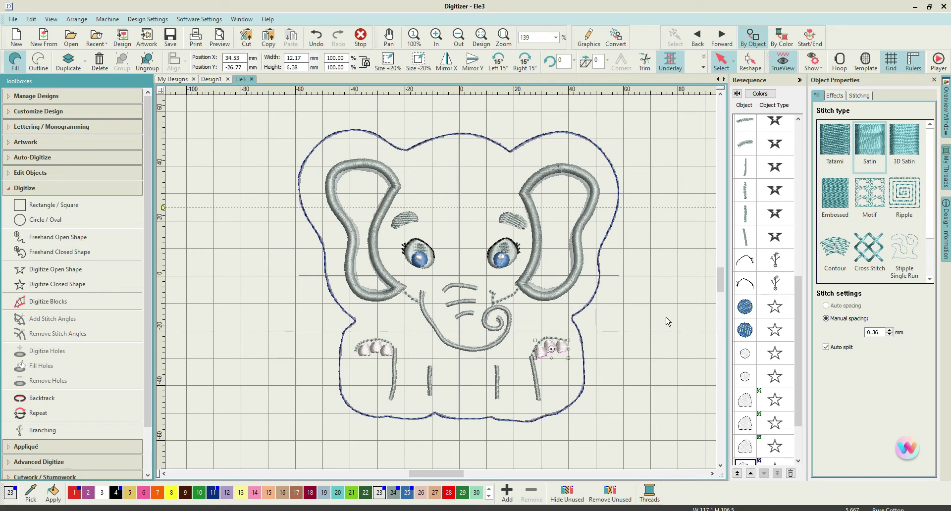
key(Left)
key(Left)
key(Left)
key(Left)
key(Down)
click(669, 263)
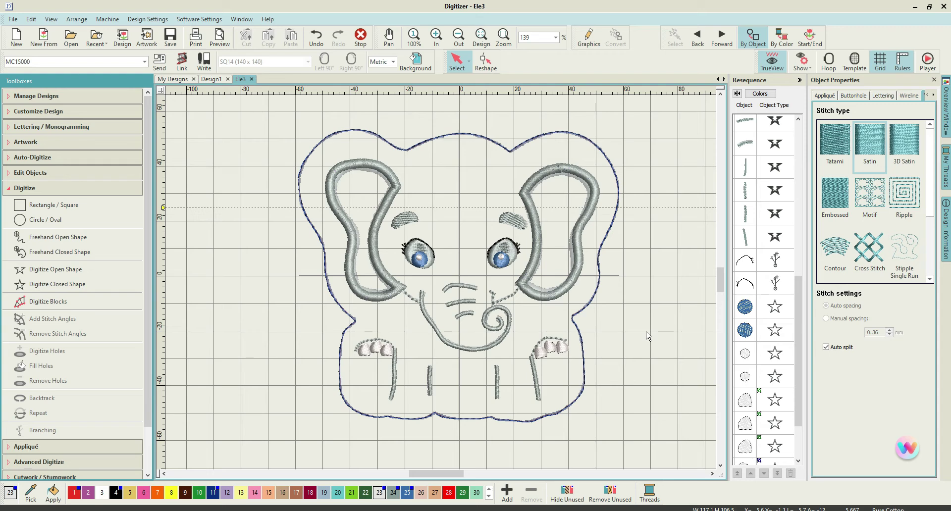
click(554, 352)
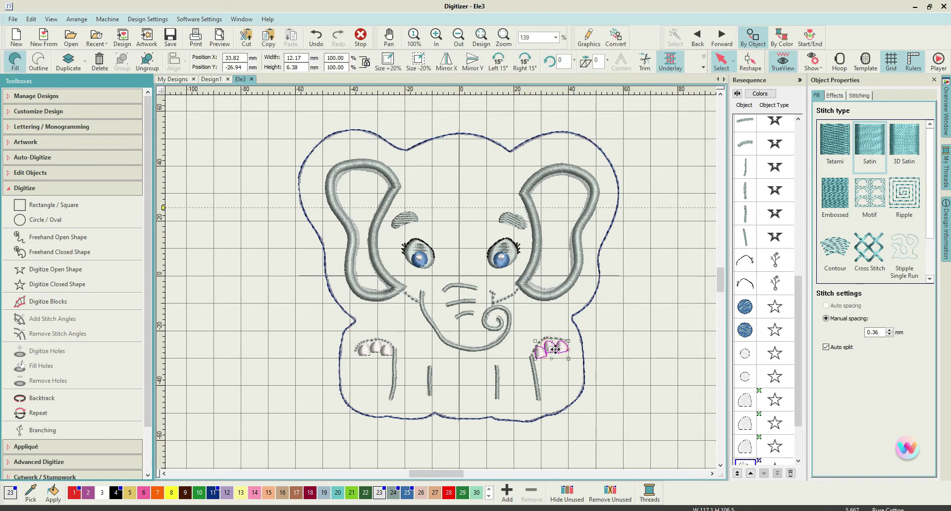
click(662, 335)
- Duplicate the left foot's toenail group and place the copy between the left leg lines at about X -17.31, Y -42.17
click(379, 353)
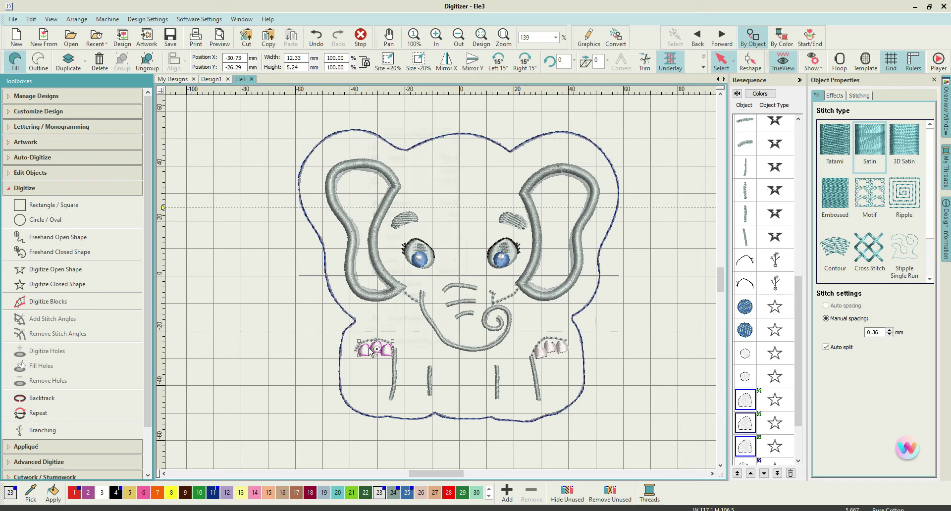
right_click(371, 351)
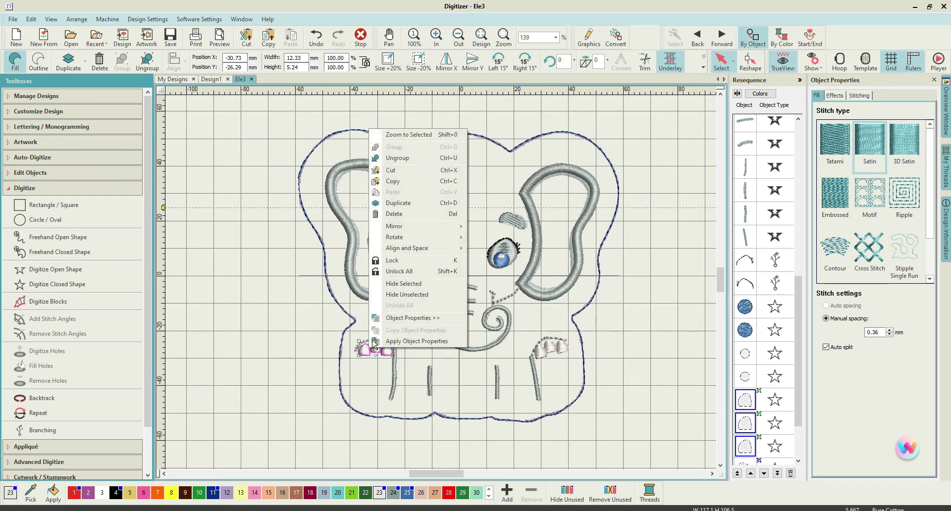
click(412, 204)
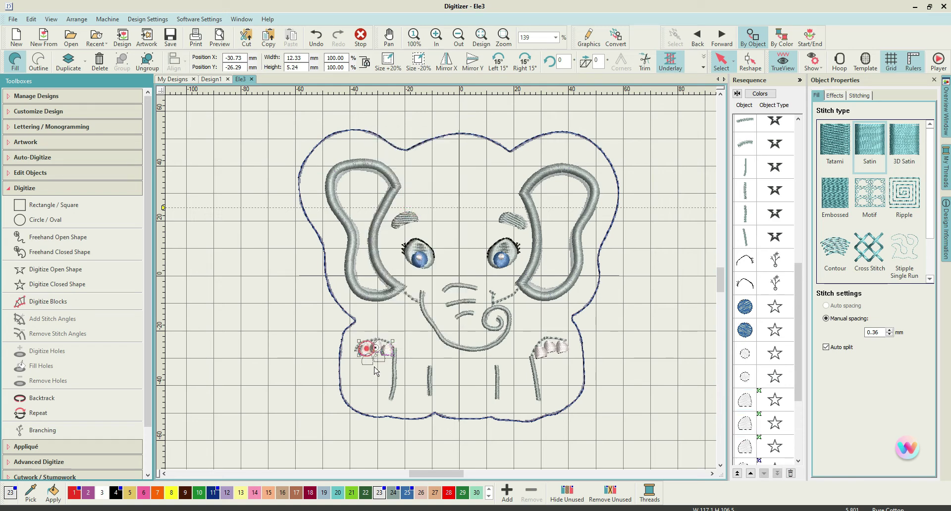
drag(375, 370, 404, 394)
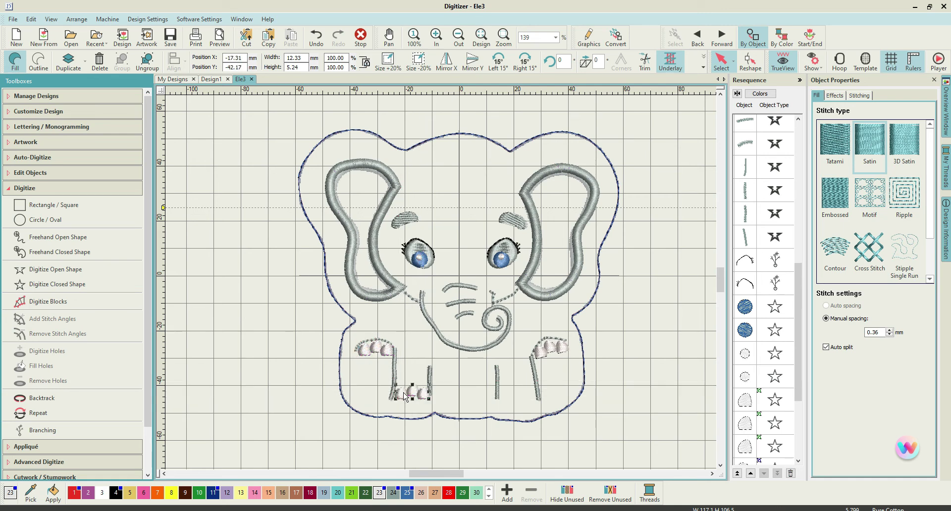
- Mirror the copied toenail group vertically and move it down to the leg's lower end, at about X -17.67, Y -46.43
click(473, 64)
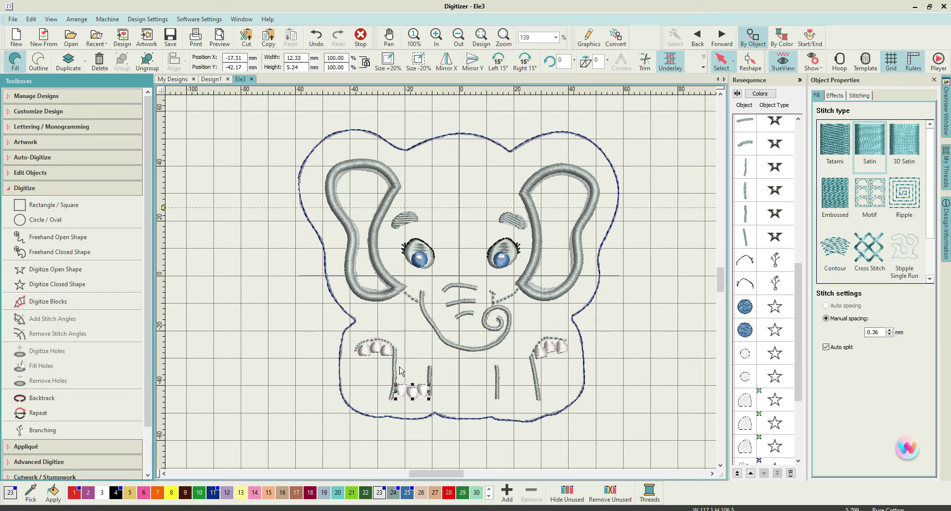
click(413, 397)
drag(411, 392, 411, 405)
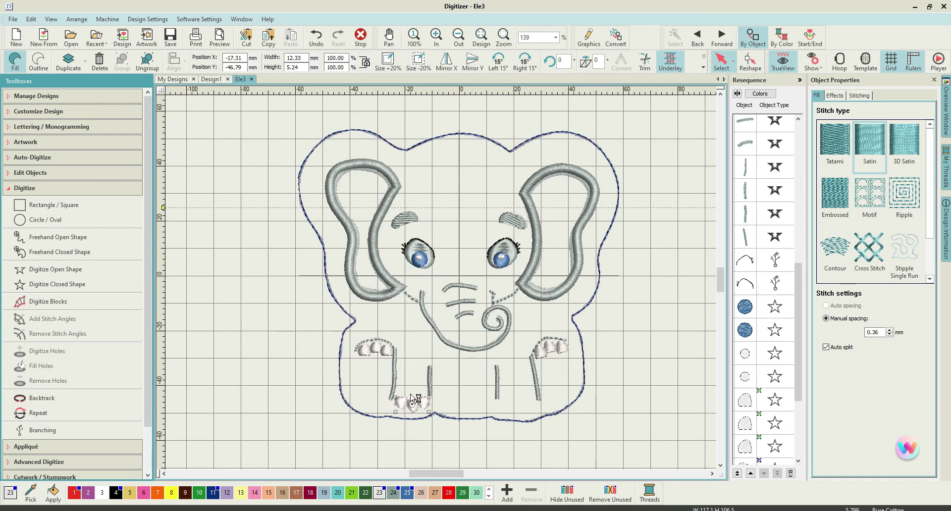
key(Up)
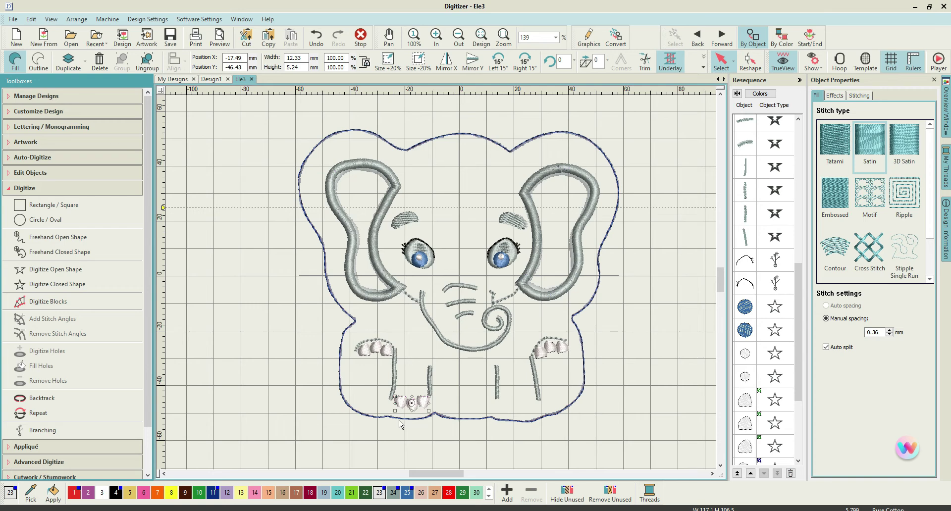
key(Left)
- Duplicate the flipped toenail group and place the copy below the right leg lines at about X 21.52, Y -46.98
click(446, 395)
click(411, 402)
right_click(411, 400)
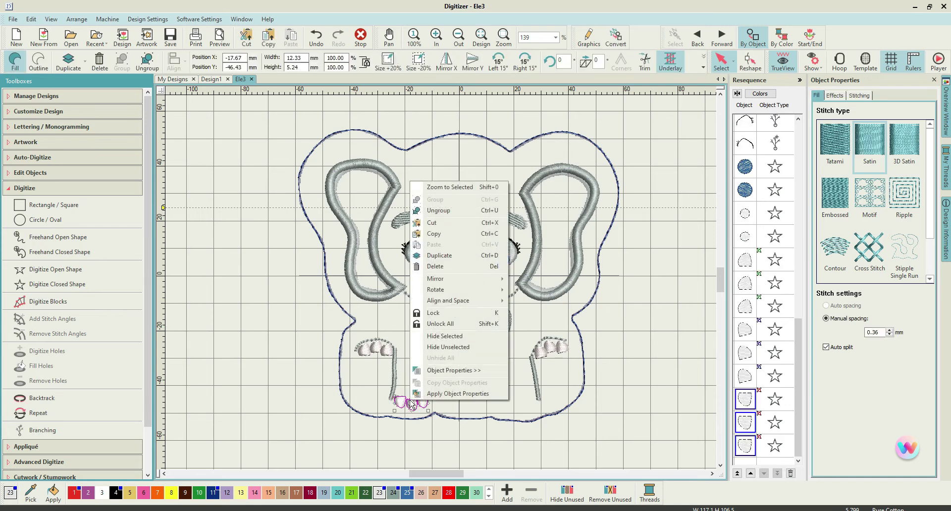
click(441, 256)
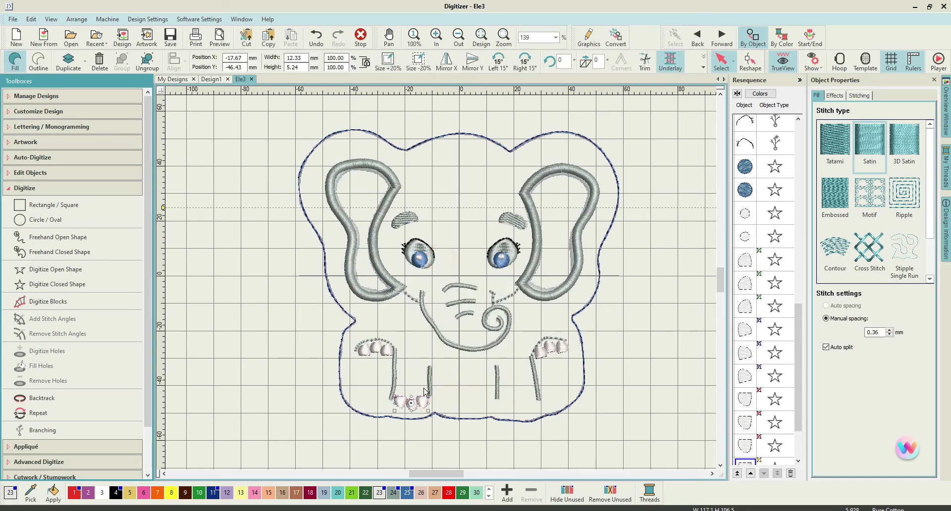
drag(427, 406, 531, 403)
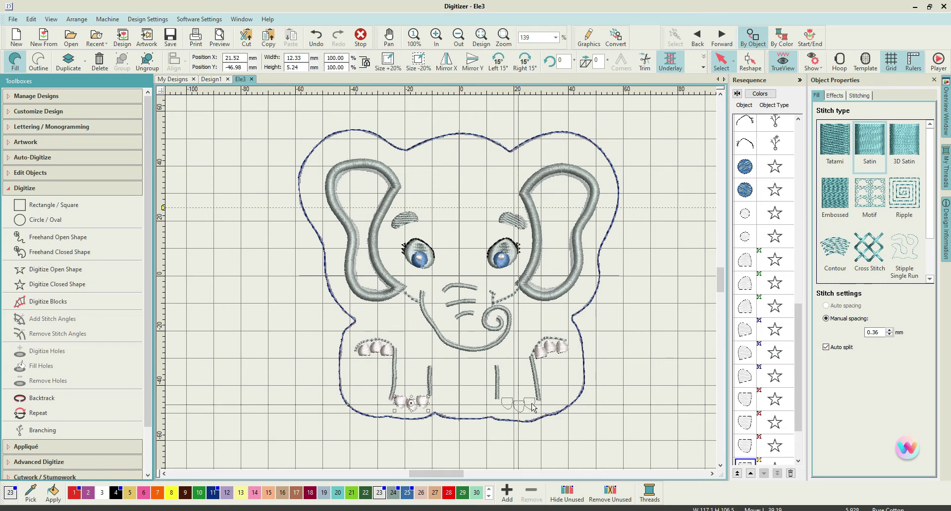
click(684, 367)
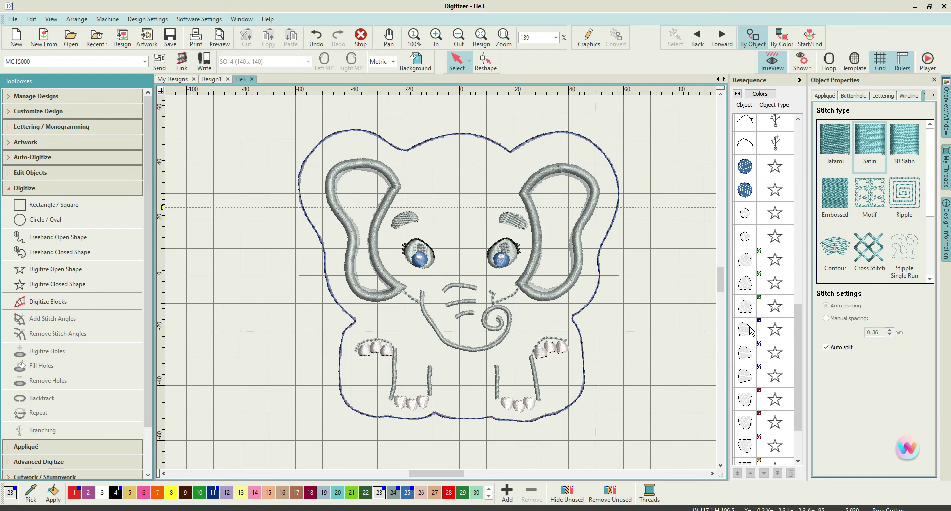
- Digitize a closed five-pointed crown outline in thread colour 24 on the forehead, about 27 mm wide and 11.7 mm high
key(o)
scroll(653, 331, up, 1)
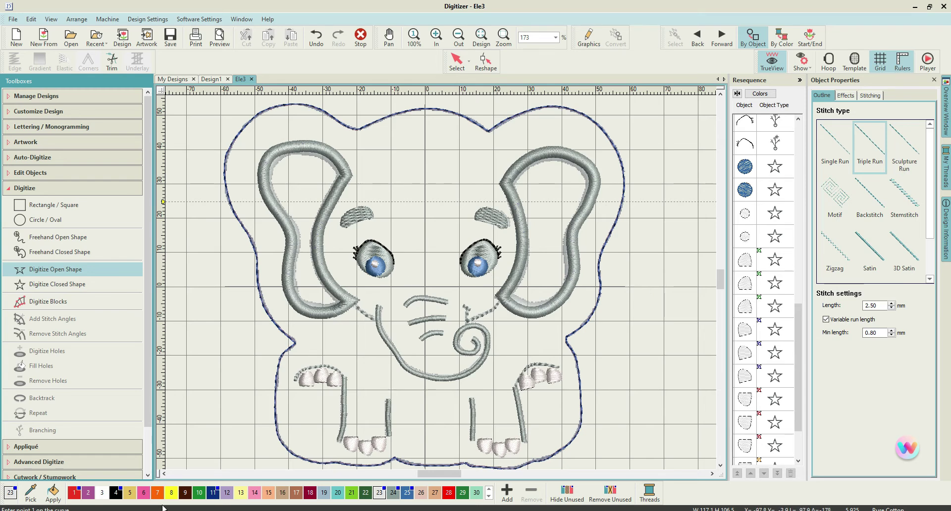
click(399, 494)
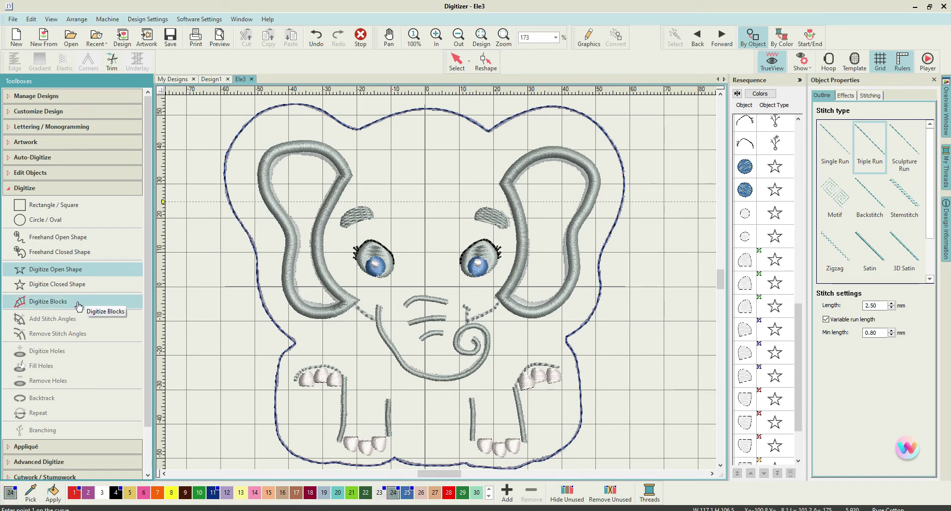
click(78, 284)
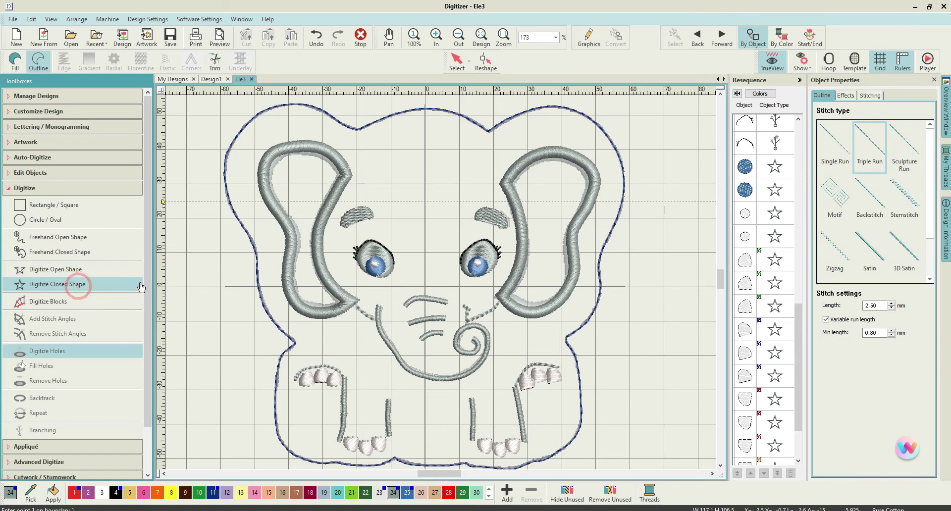
click(390, 169)
click(417, 161)
click(445, 161)
click(462, 167)
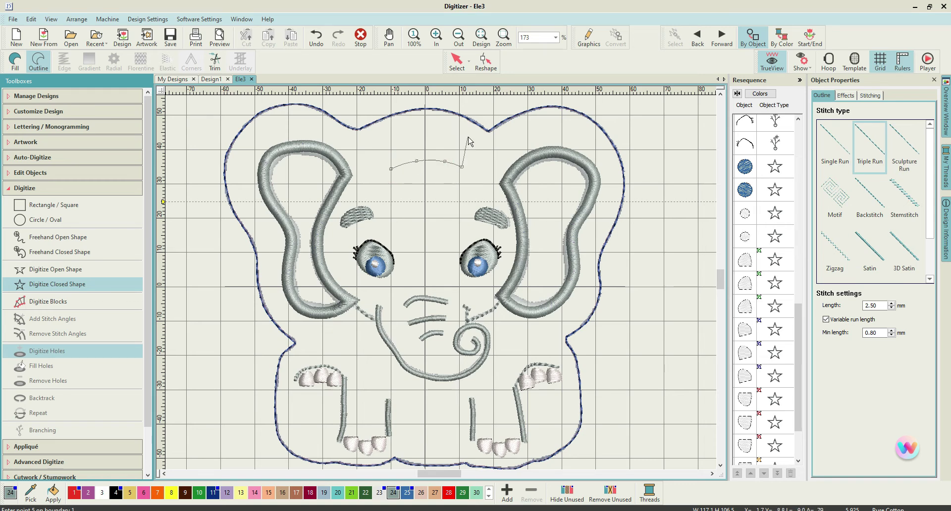
click(468, 137)
click(453, 148)
click(446, 129)
click(432, 130)
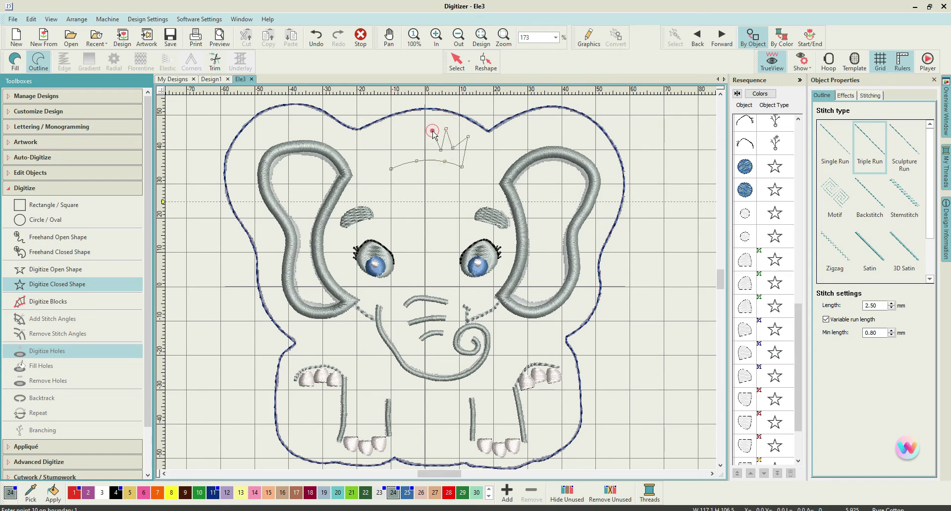
click(417, 153)
click(407, 133)
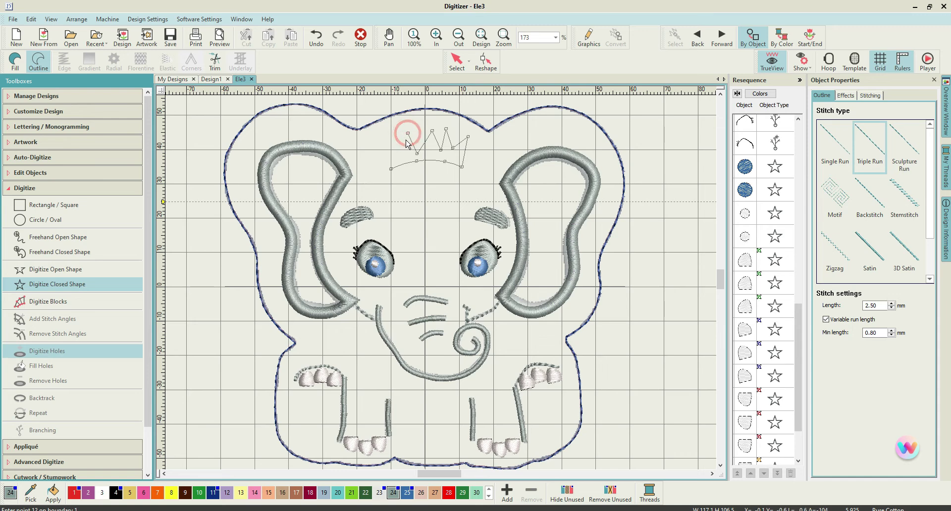
click(402, 151)
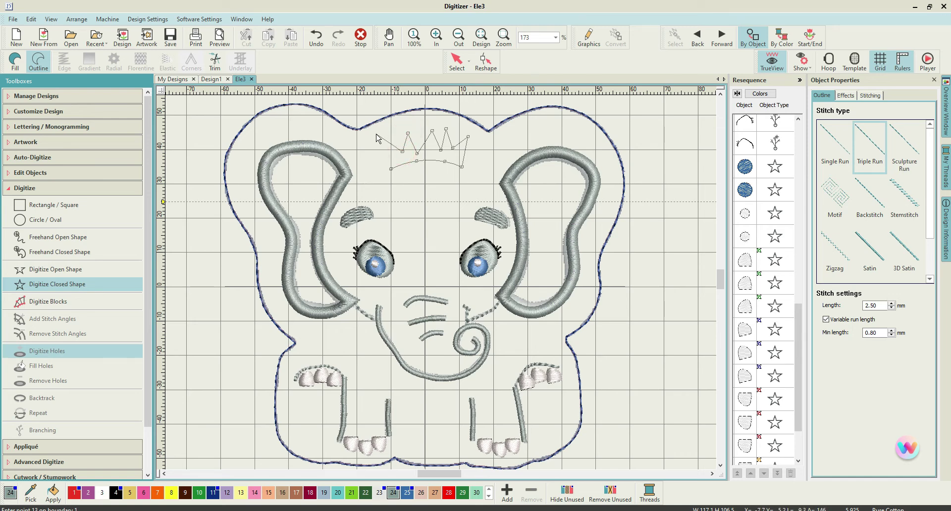
click(376, 134)
click(392, 169)
key(Return)
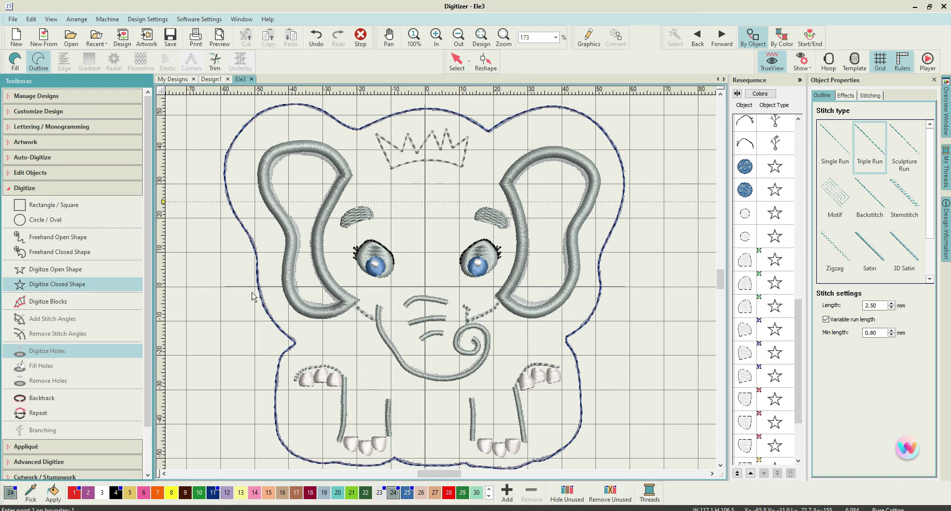
- Convert the crown outline to a satin fill
drag(798, 309, 796, 341)
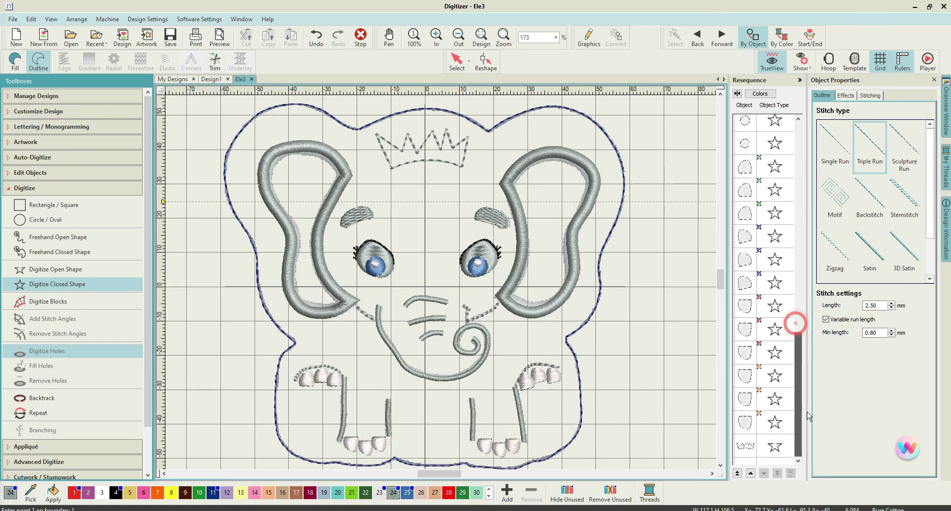
click(745, 447)
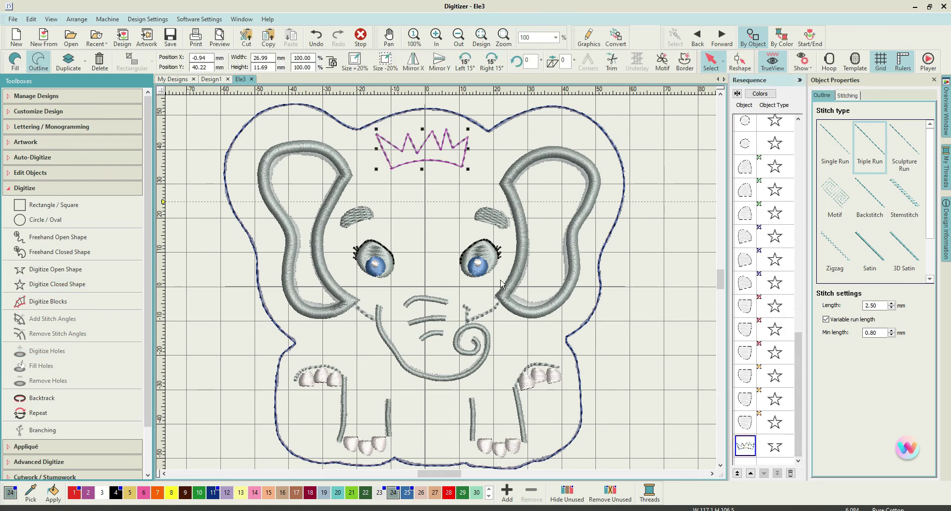
click(16, 62)
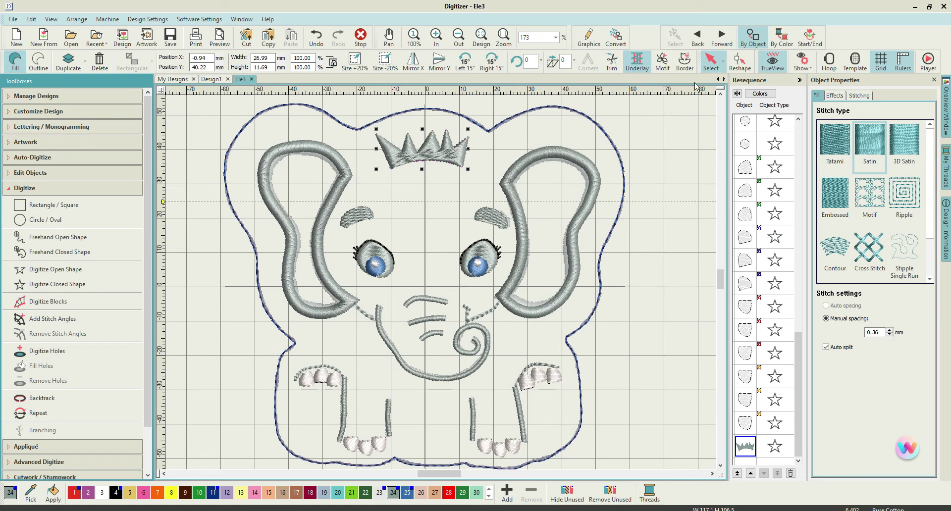
- Reshape the crown's stitch direction to an angle of about 80°
click(739, 68)
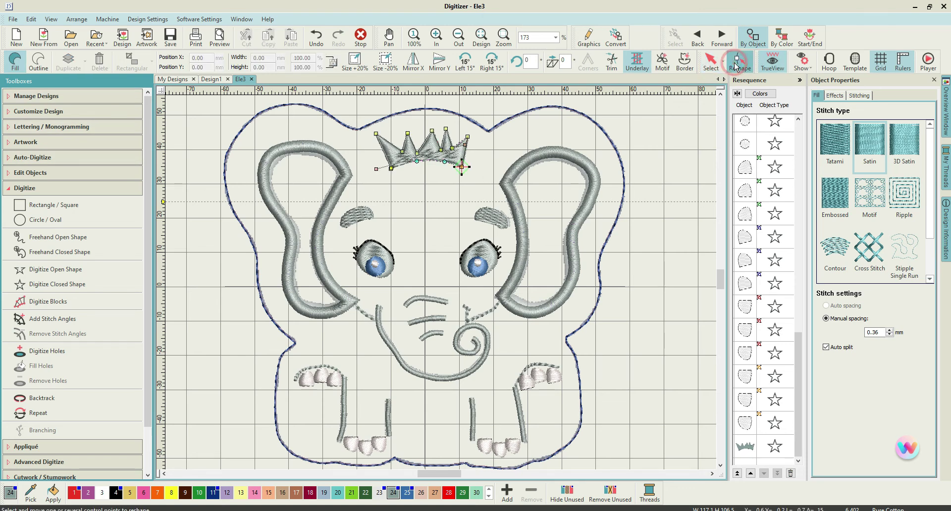
drag(376, 169, 454, 230)
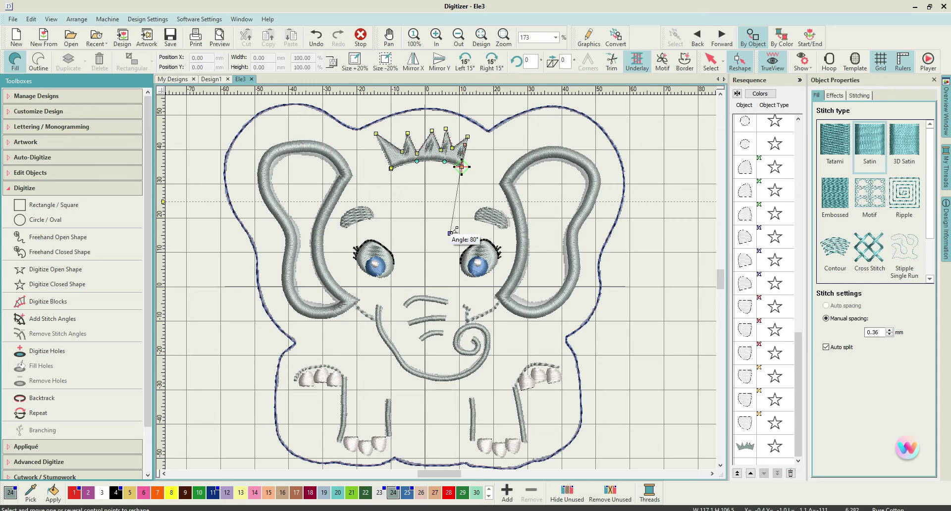
drag(454, 230, 451, 238)
key(Escape)
click(473, 165)
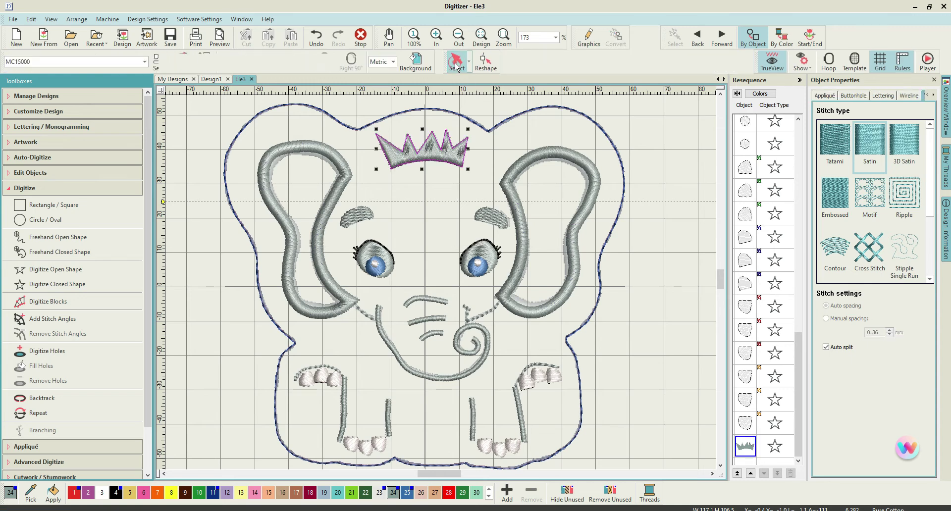
click(423, 206)
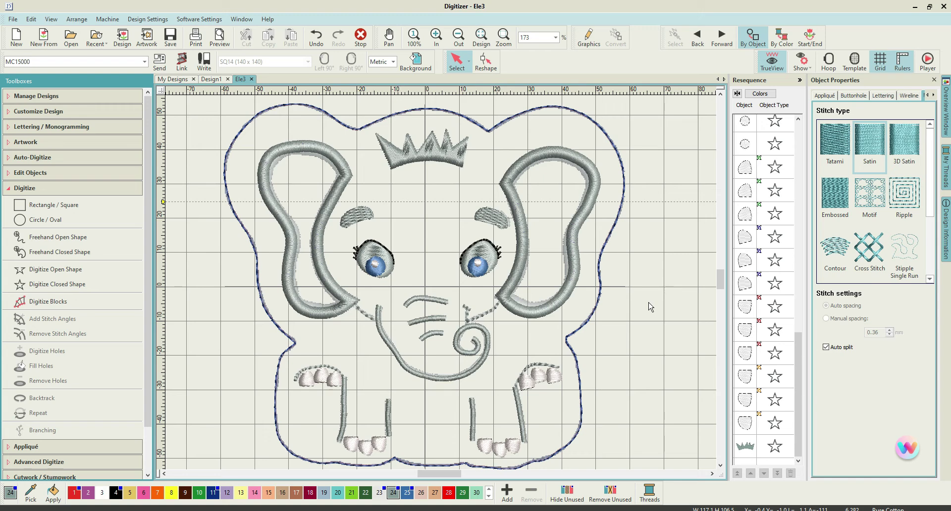
- Reshape the crown by moving its rightmost tip slightly outward
drag(720, 275, 720, 275)
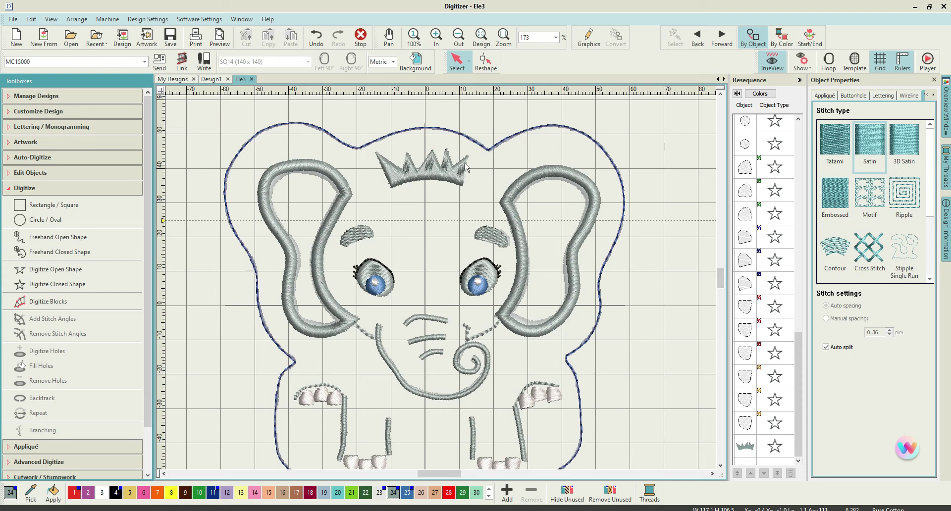
click(485, 62)
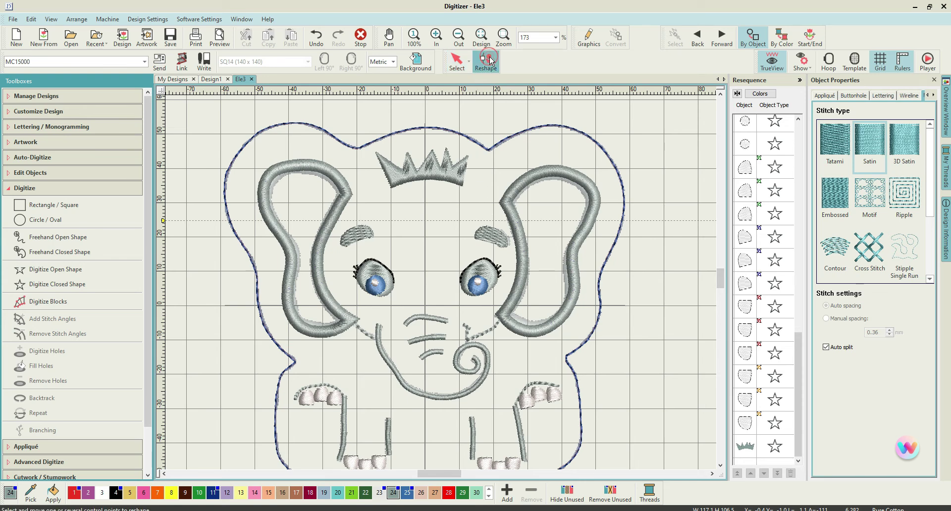
click(461, 174)
click(467, 152)
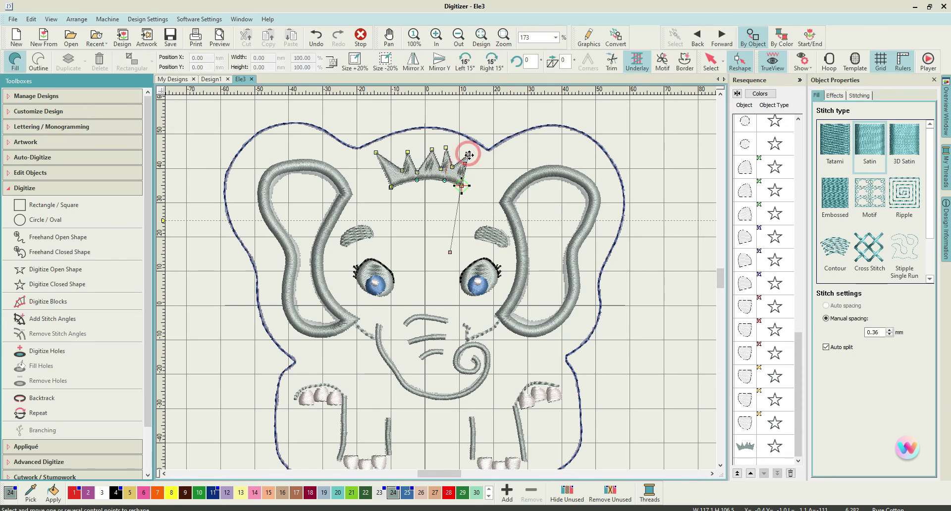
click(472, 155)
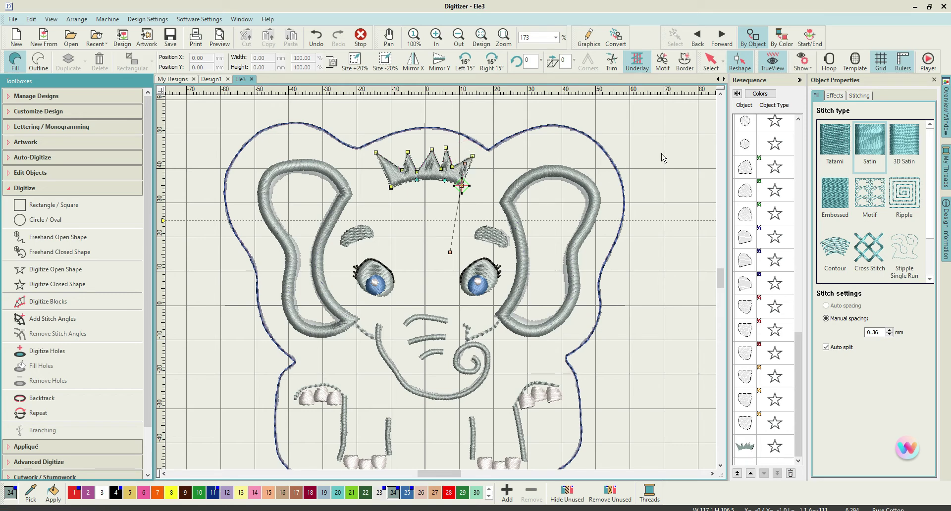
click(644, 156)
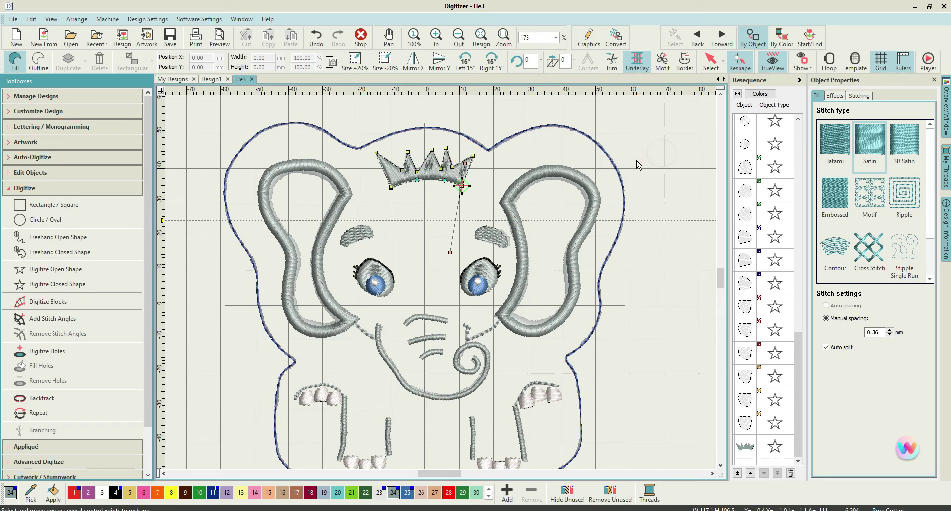
click(711, 61)
click(676, 211)
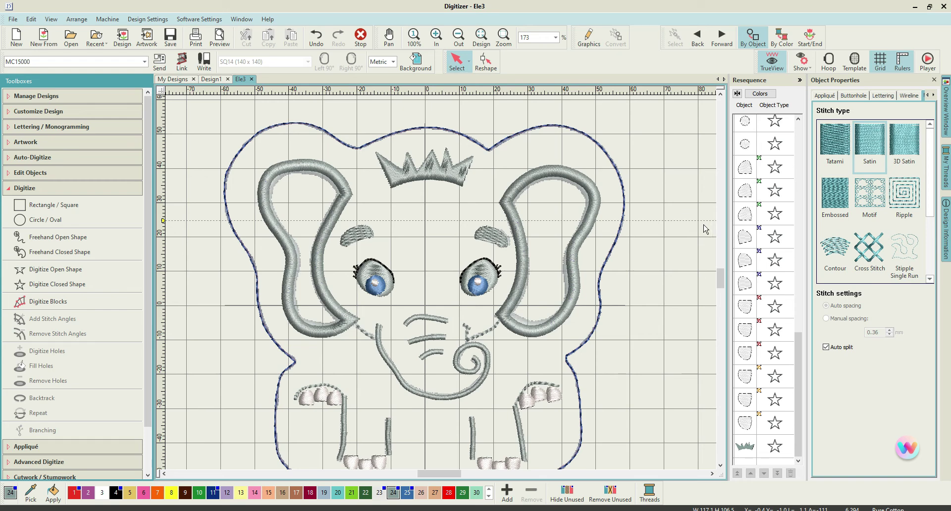
- Add the lettering "Ellie" in the Bauhaus font, 10 mm high, at the centre of the elephant's face
scroll(444, 292, down, 2)
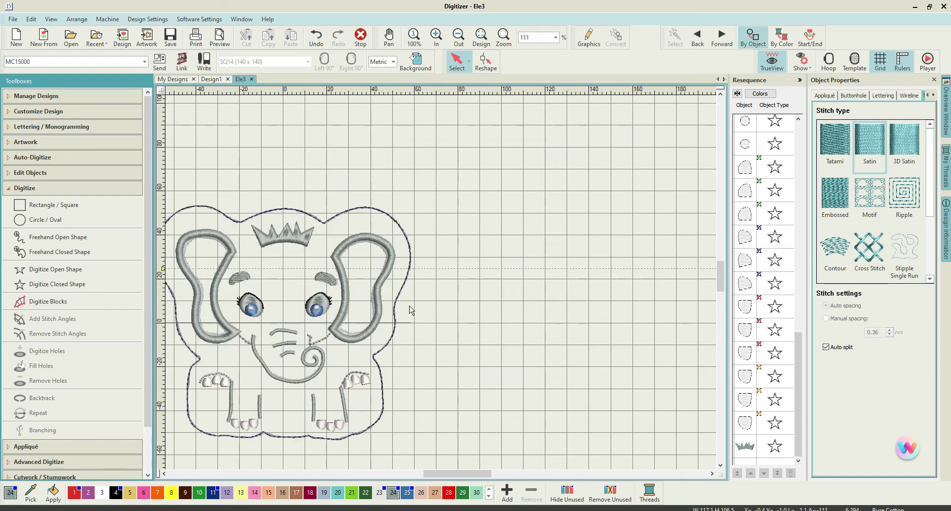
scroll(409, 310, up, 2)
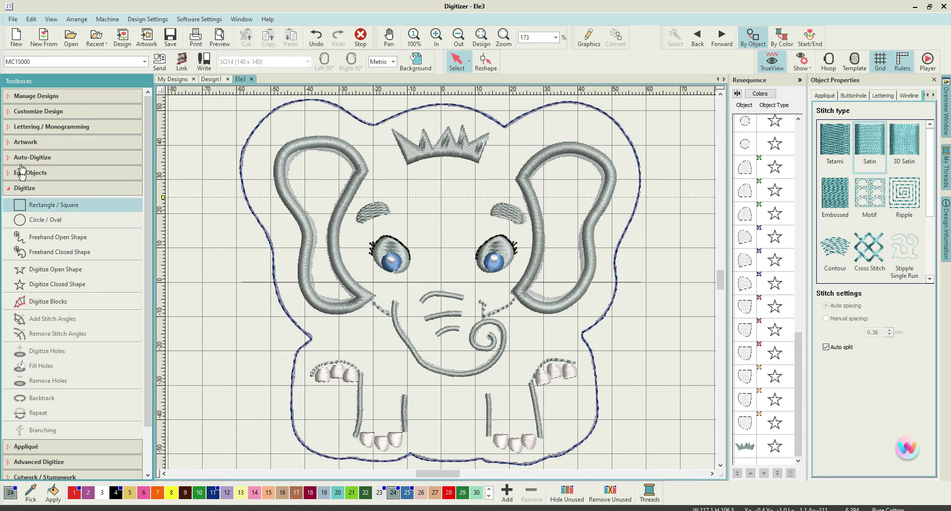
click(36, 128)
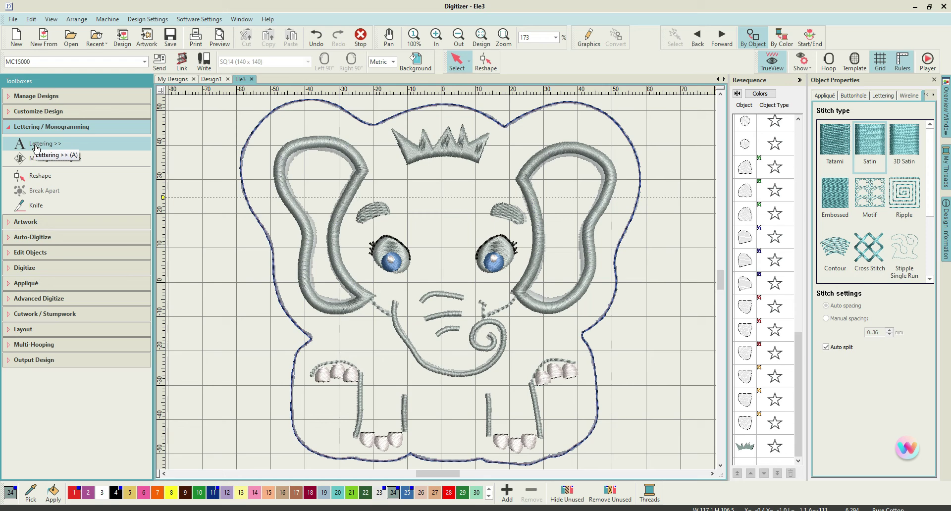
click(36, 147)
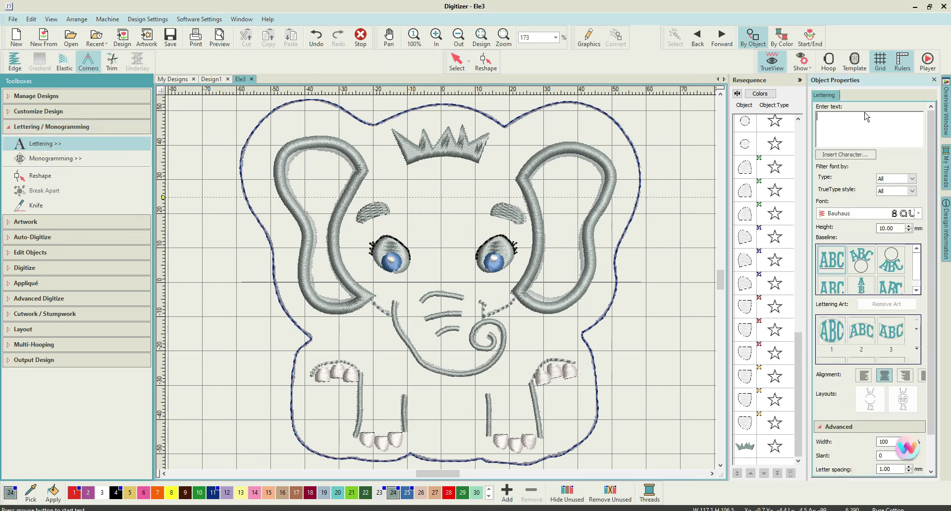
click(841, 121)
key(Return)
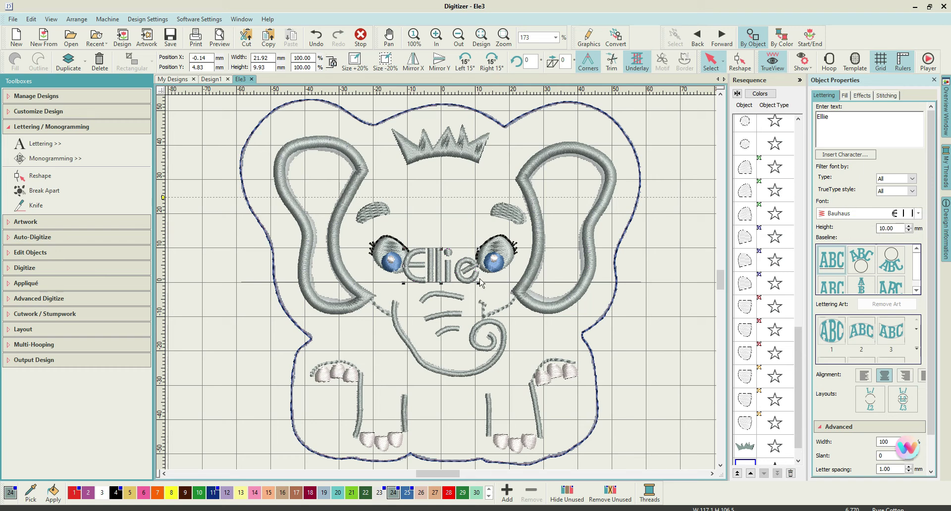
click(438, 275)
- Change the lettering to thread colour 6 and move it down between the two inner leg lines
click(143, 493)
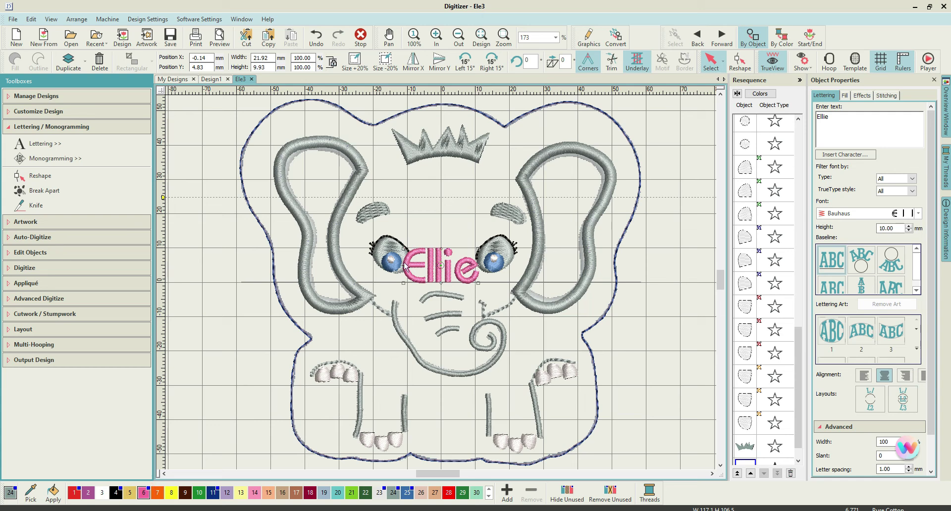
drag(454, 264, 459, 413)
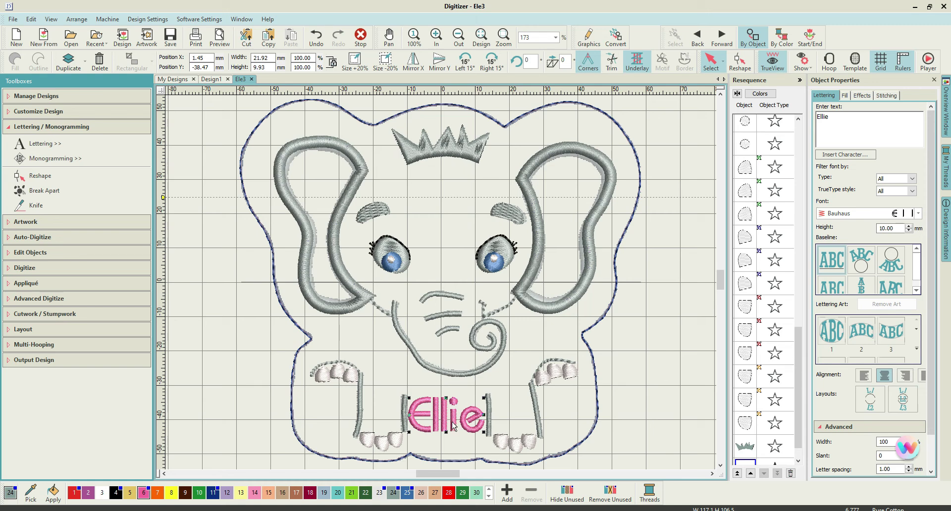
- Browse the available lettering fonts, comparing their sample previews for the word Ellie
click(838, 214)
scroll(743, 255, down, 6)
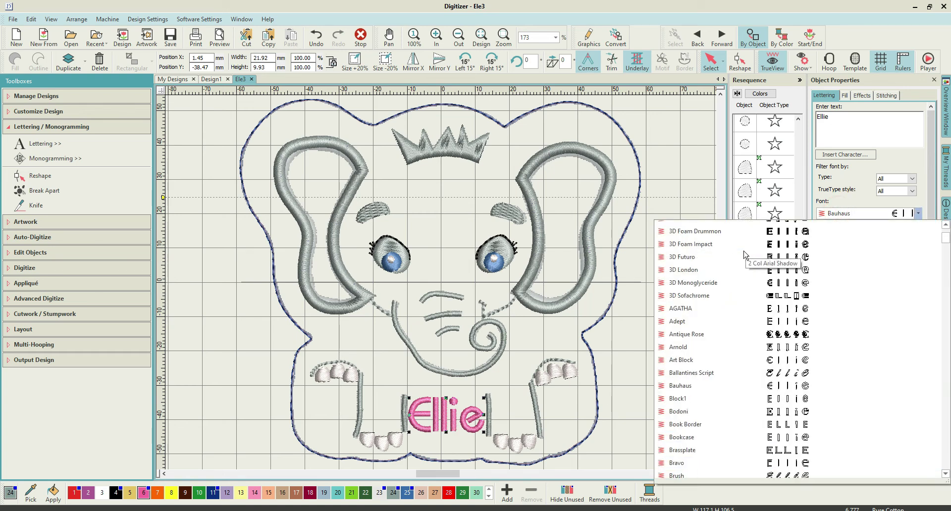
scroll(742, 255, down, 10)
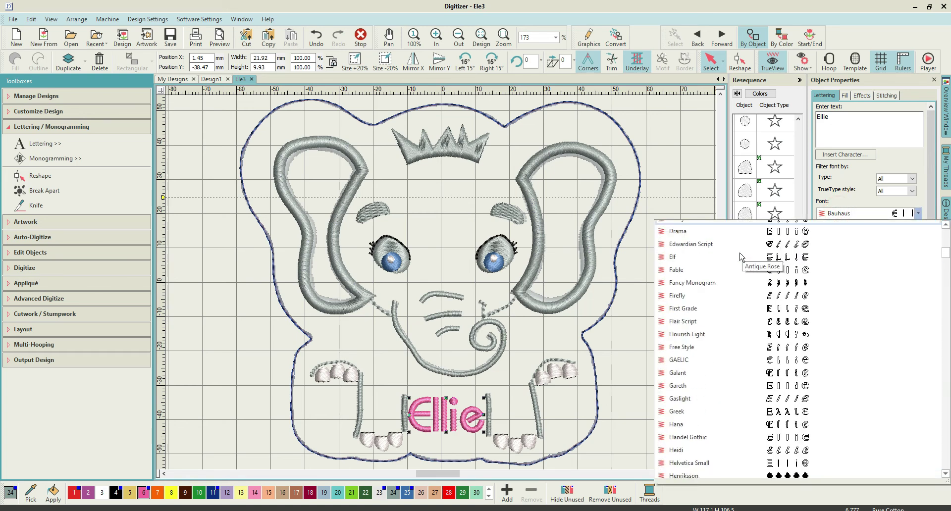
scroll(737, 258, down, 5)
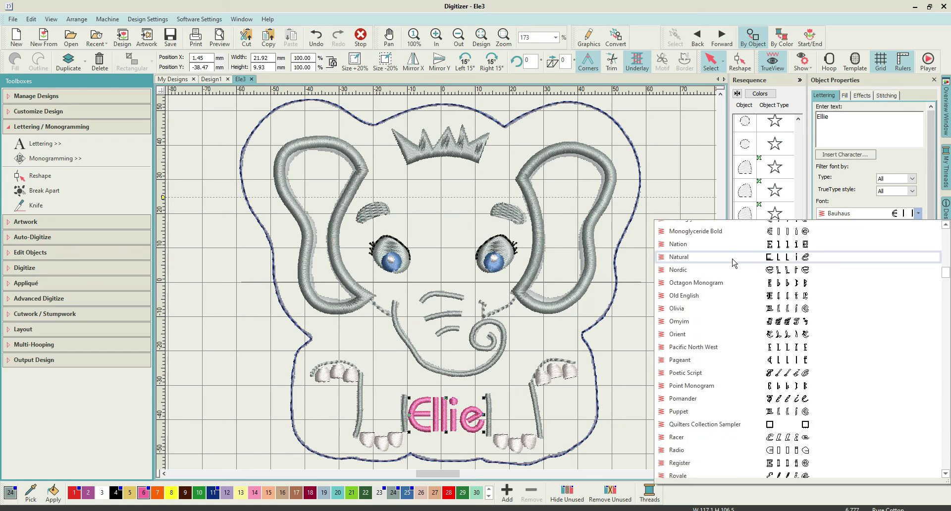
scroll(733, 262, up, 2)
scroll(732, 265, down, 9)
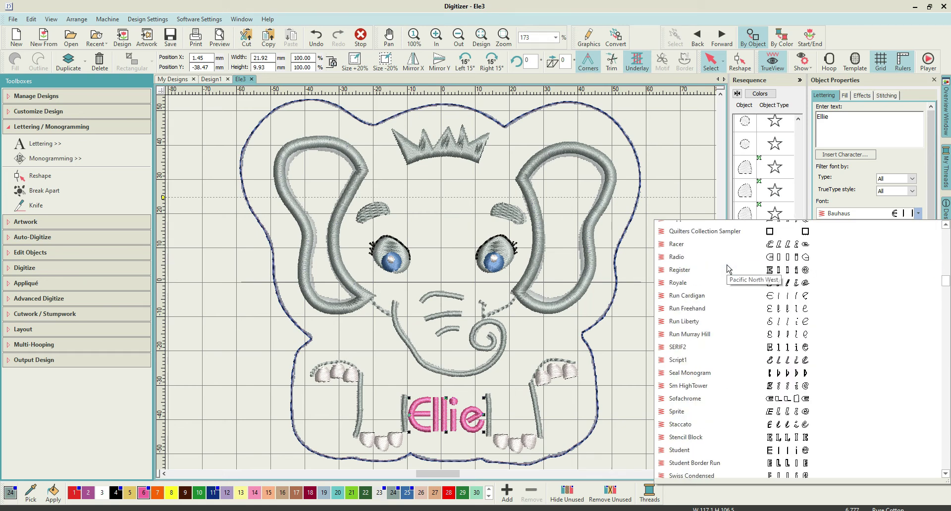
scroll(726, 267, up, 4)
scroll(726, 269, up, 6)
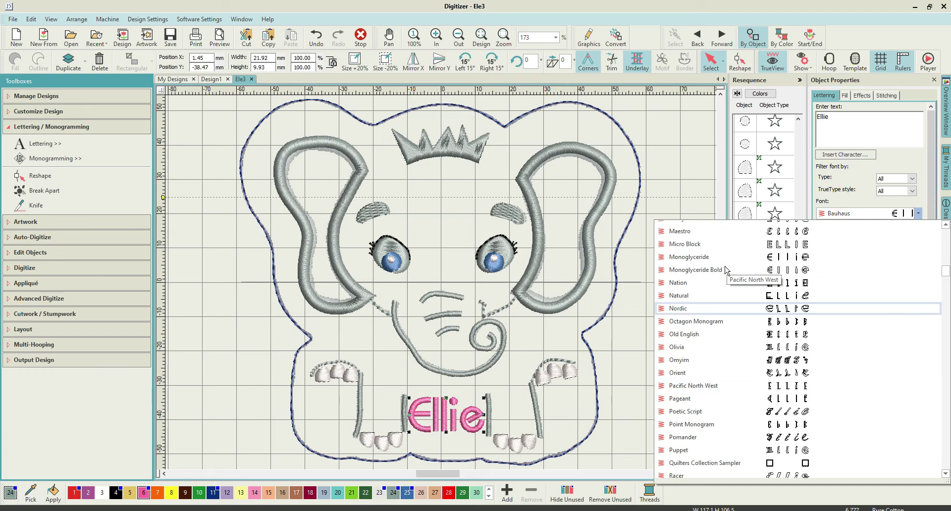
scroll(724, 270, down, 10)
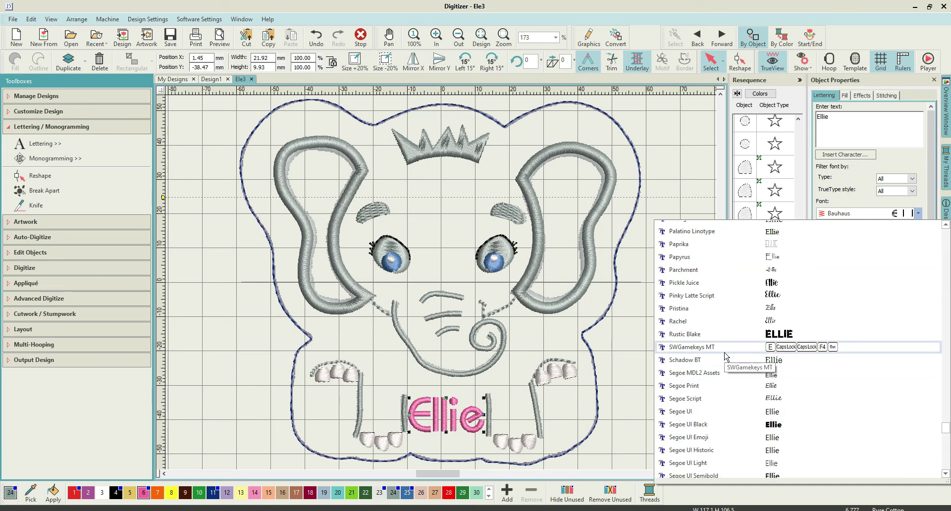
click(675, 135)
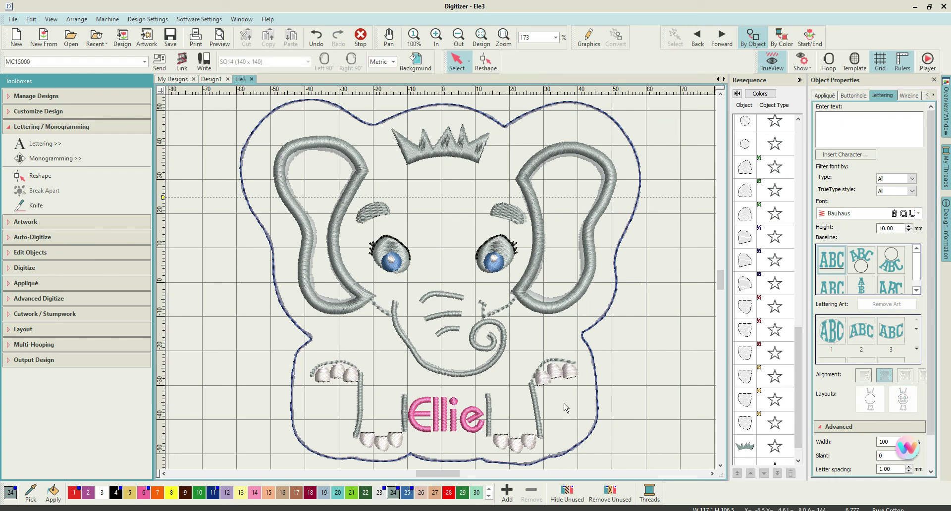
- Try the 3D Brush Script font on the lettering between the legs
click(466, 421)
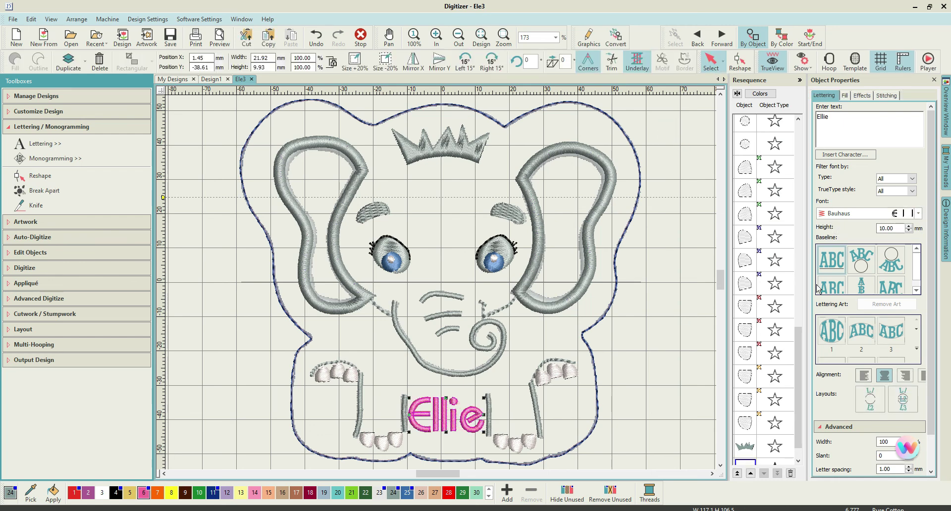
click(919, 214)
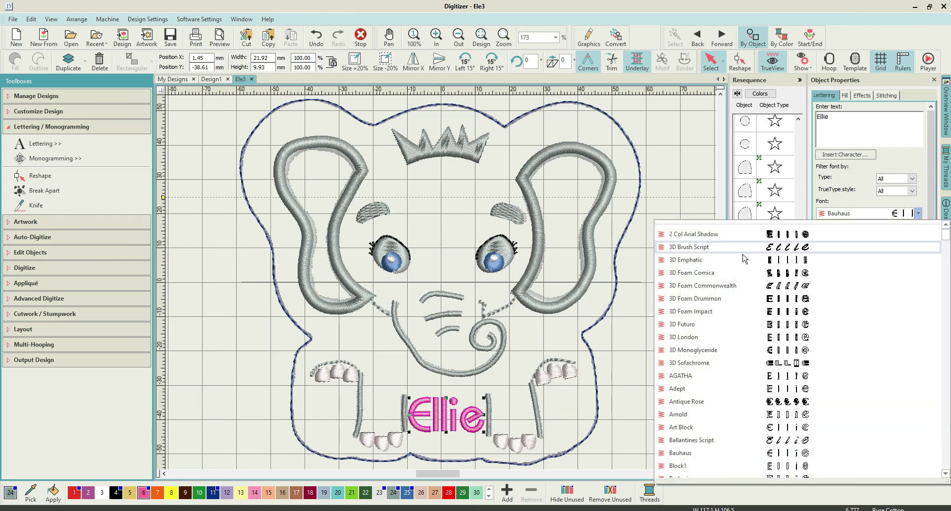
click(726, 253)
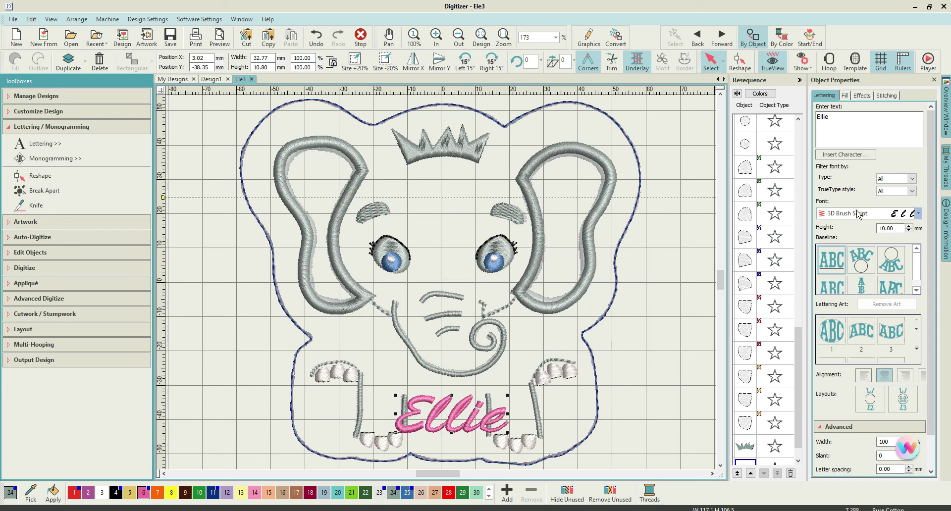
- Preview the lettering in successive fonts, from 3D Emphatic through to Brassplate
click(919, 214)
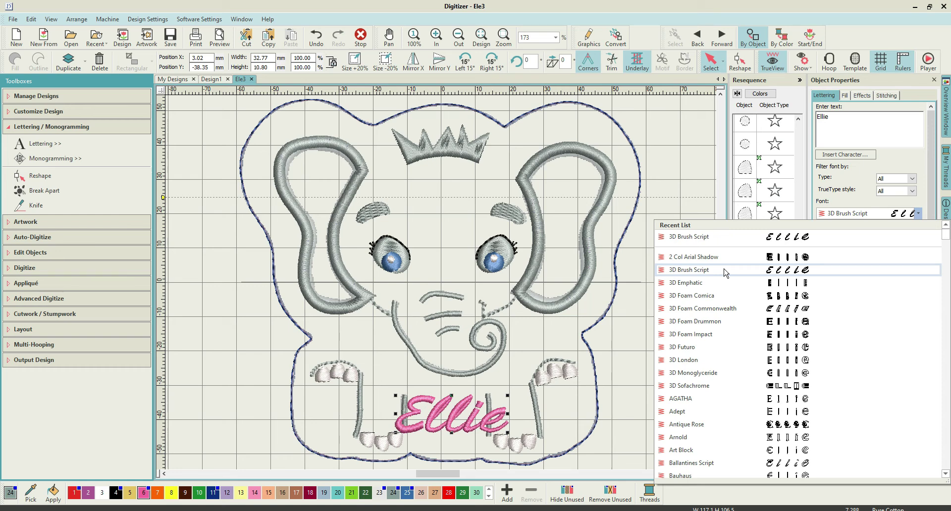
key(Down)
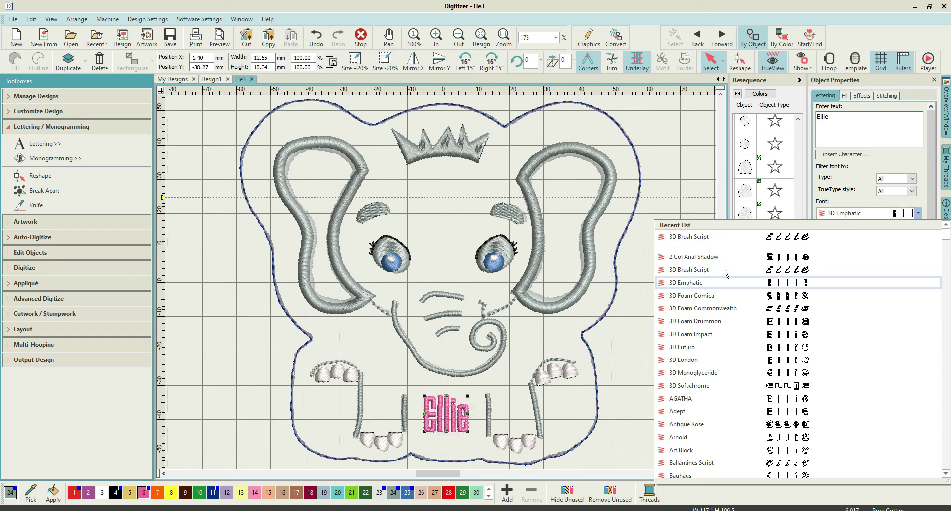
key(Down)
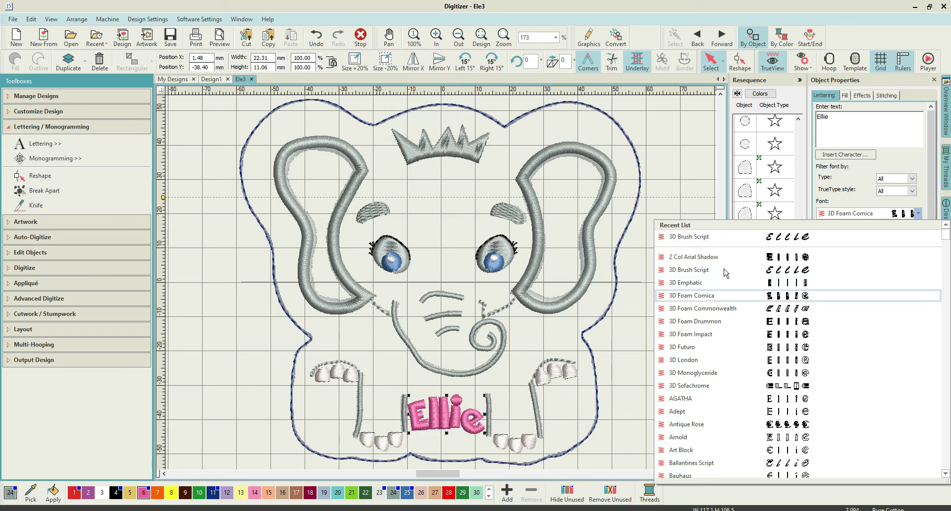
key(Down)
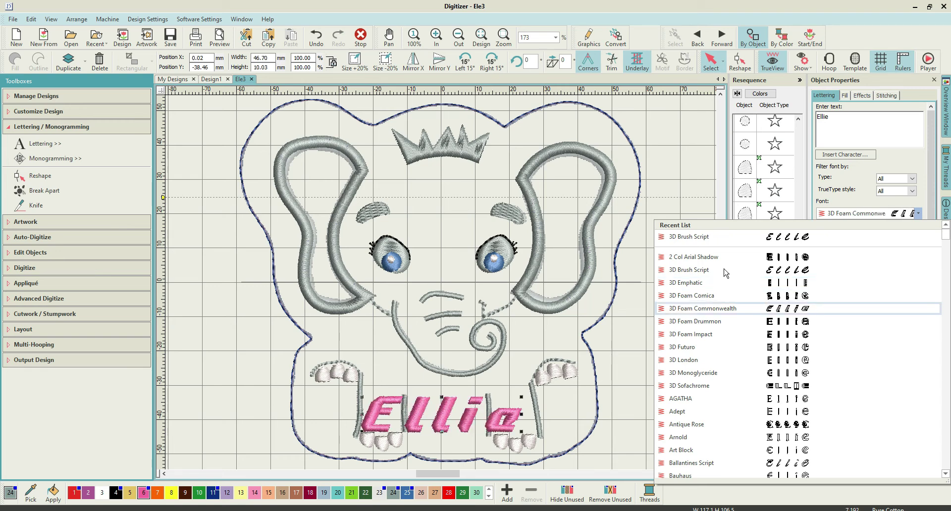
key(Down)
key(Down)
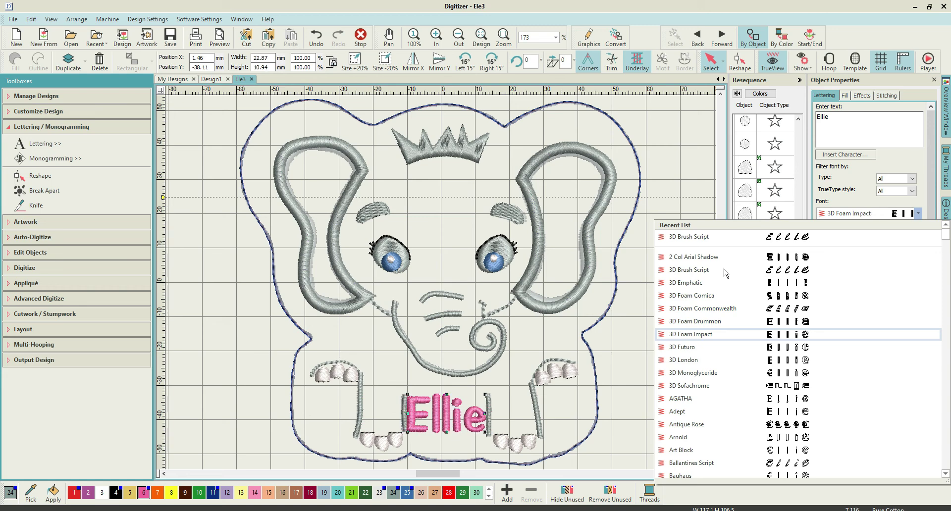
key(Down)
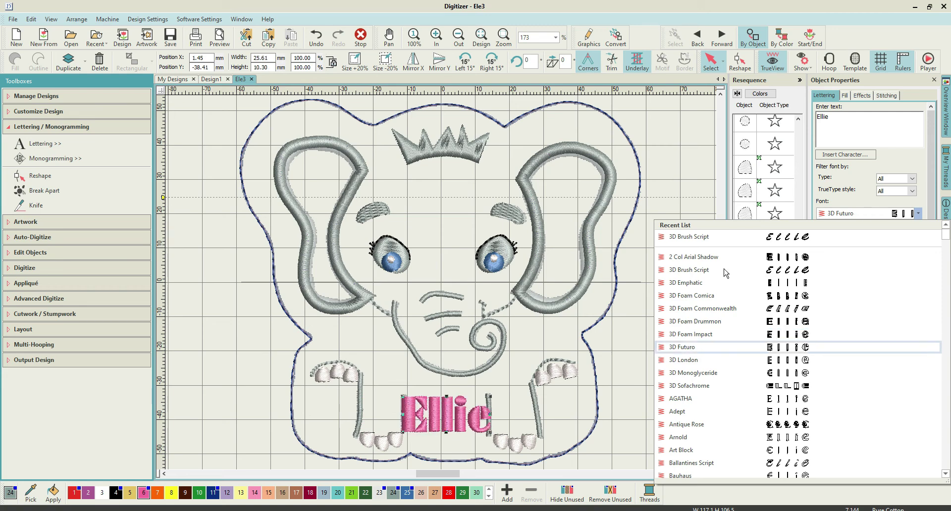
key(Down)
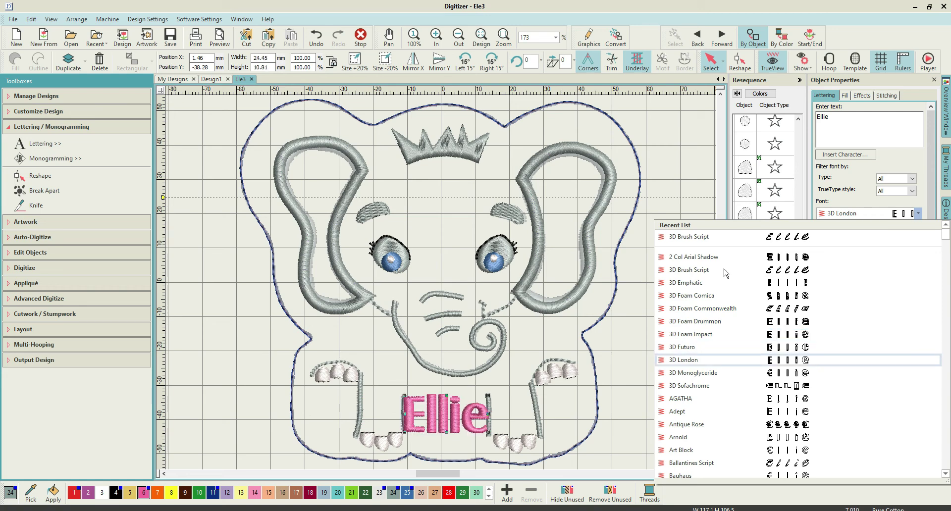
key(Down)
key(Down)
key(Down)
key(Down)
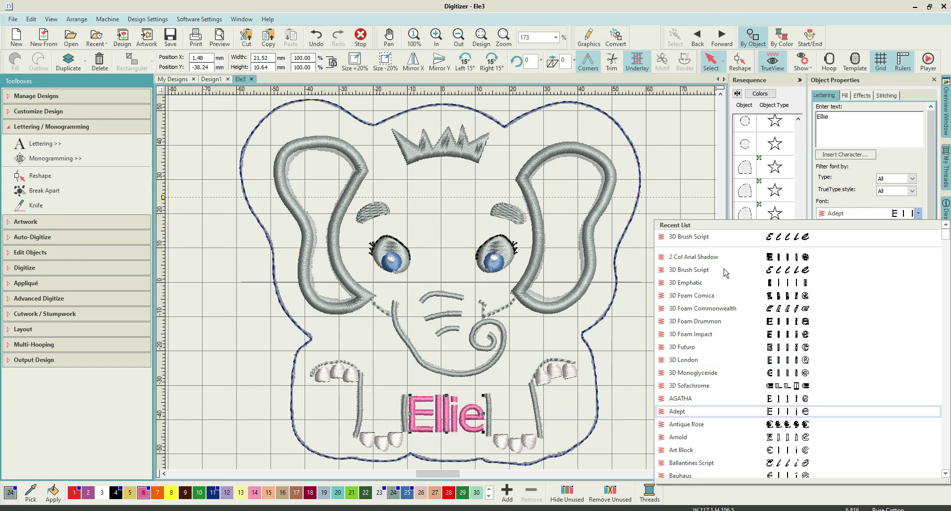
key(Down)
key(Down)
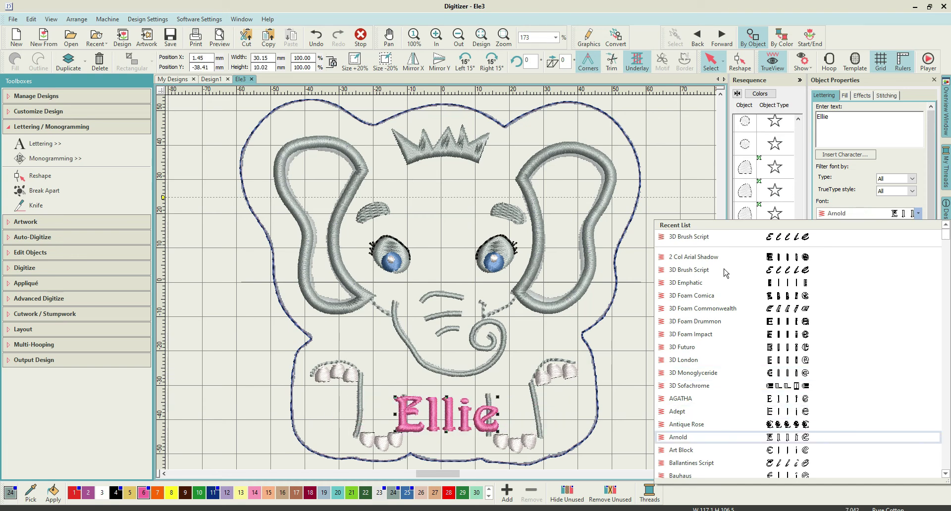
key(Down)
key(Down)
key(Down)
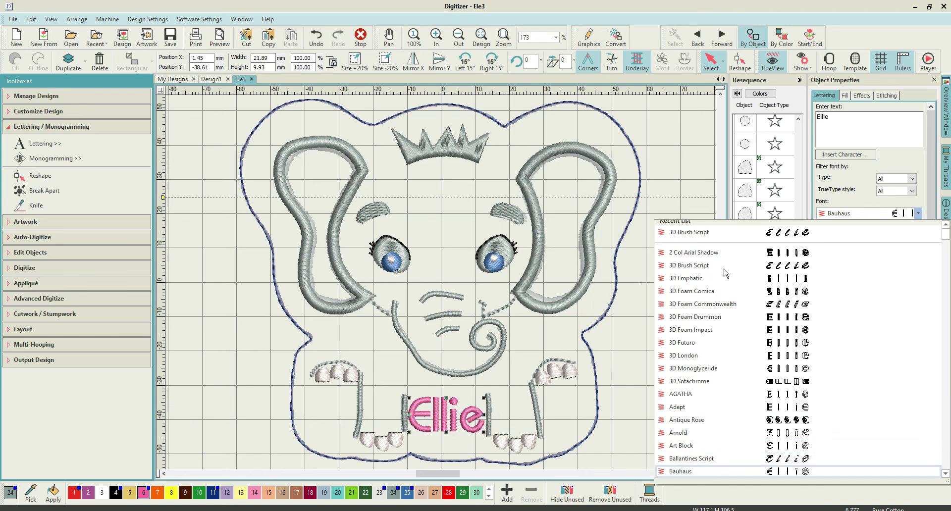
key(Down)
key(Down)
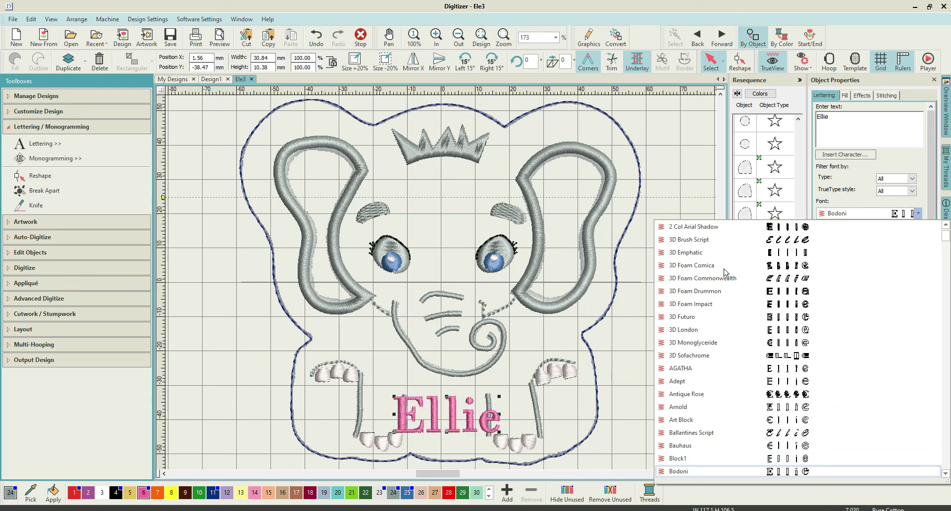
key(Down)
key(Down)
key(Down)
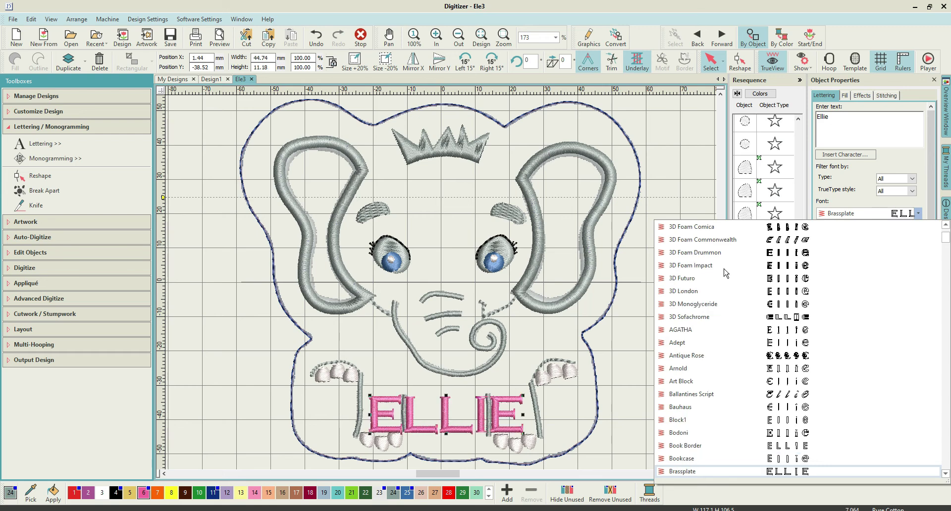
- Set the lettering's font to 3D Foam Comica
key(Page_Up)
scroll(797, 259, up, 1)
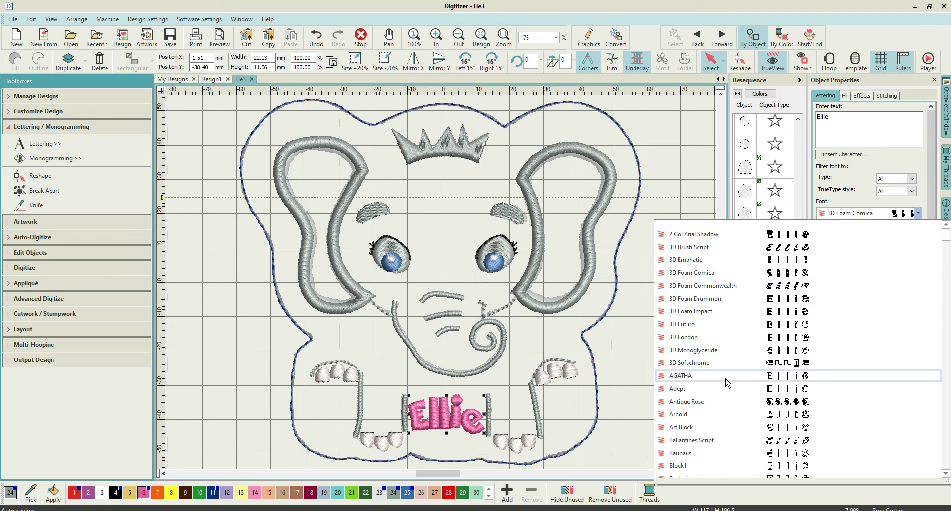
click(616, 342)
- Scale the lettering down proportionally to a letter height of 9.74 mm, keeping it between the inner leg lines
click(457, 430)
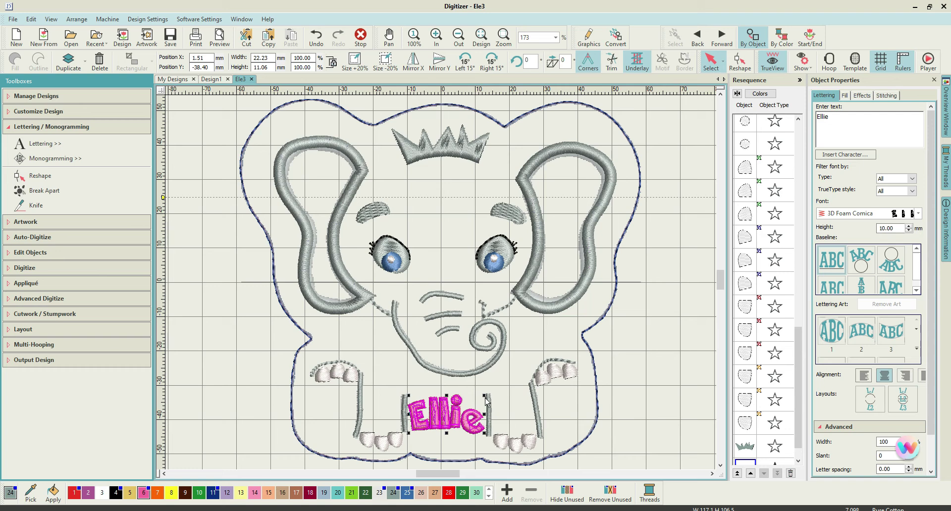
drag(485, 396, 483, 397)
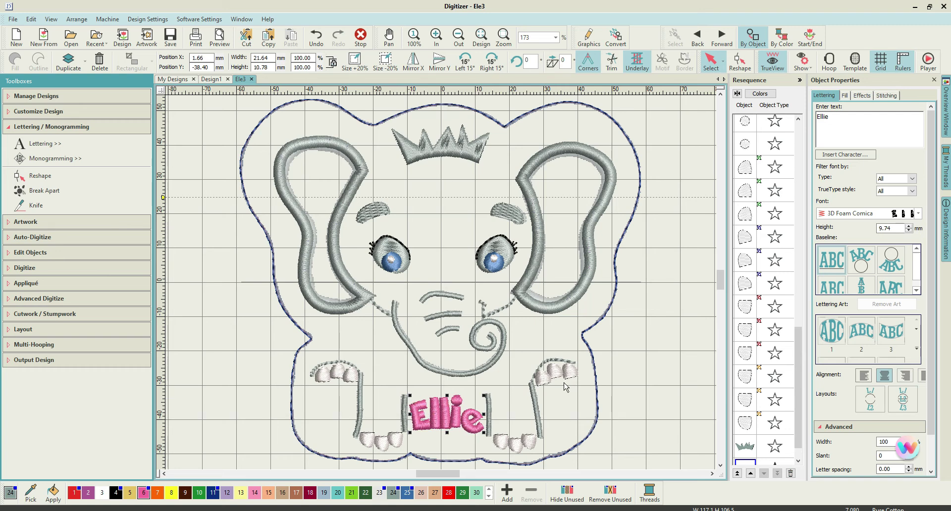
click(652, 299)
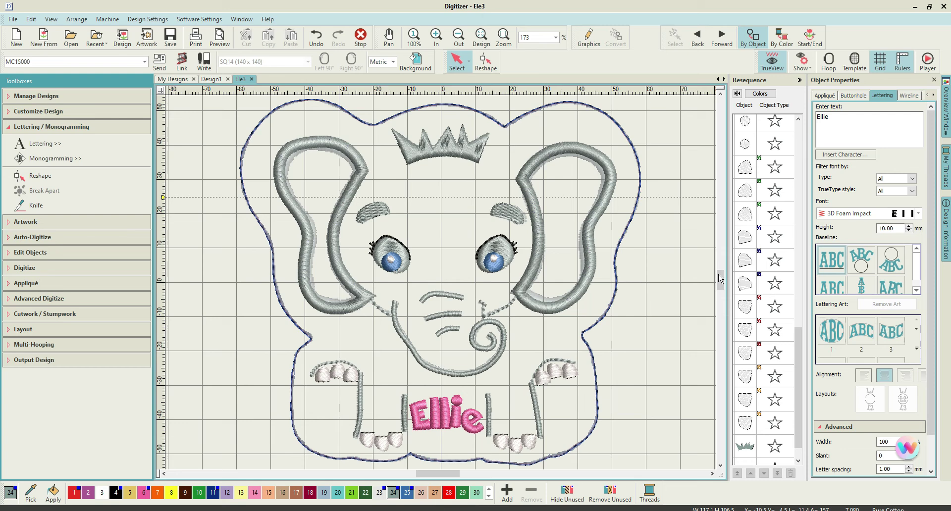
- Digitize an open Triple Run arc about 28 mm wide along the top of the head outline above the crown
mouse_move(721, 280)
mouse_down()
mouse_move(722, 270)
mouse_move(720, 279)
mouse_up()
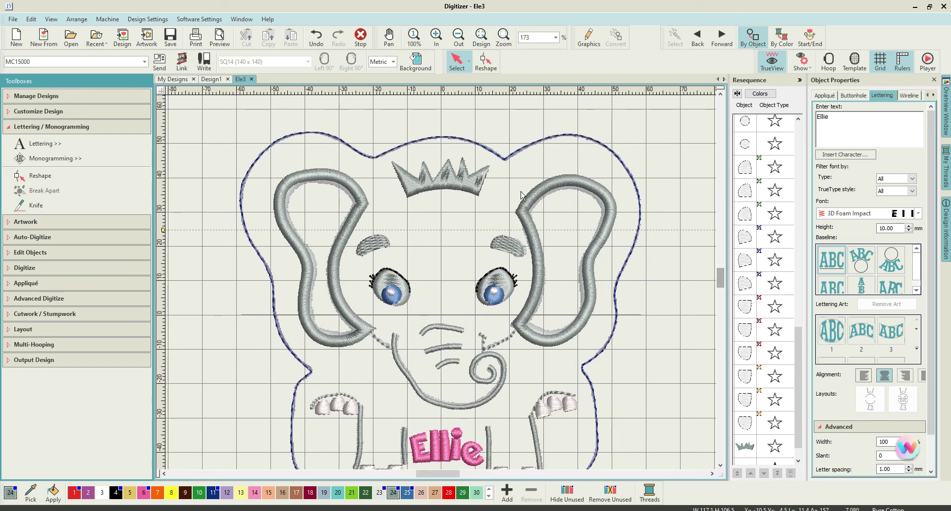
click(50, 268)
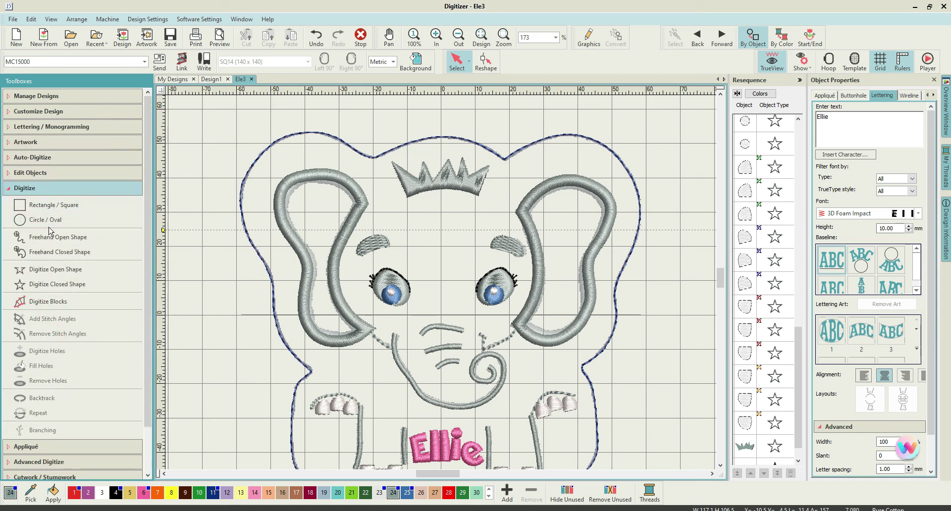
click(45, 271)
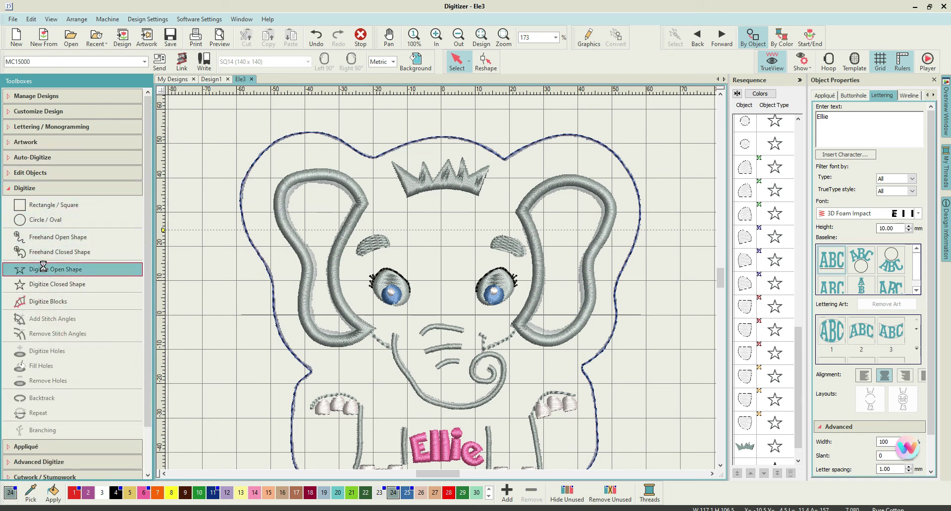
click(392, 150)
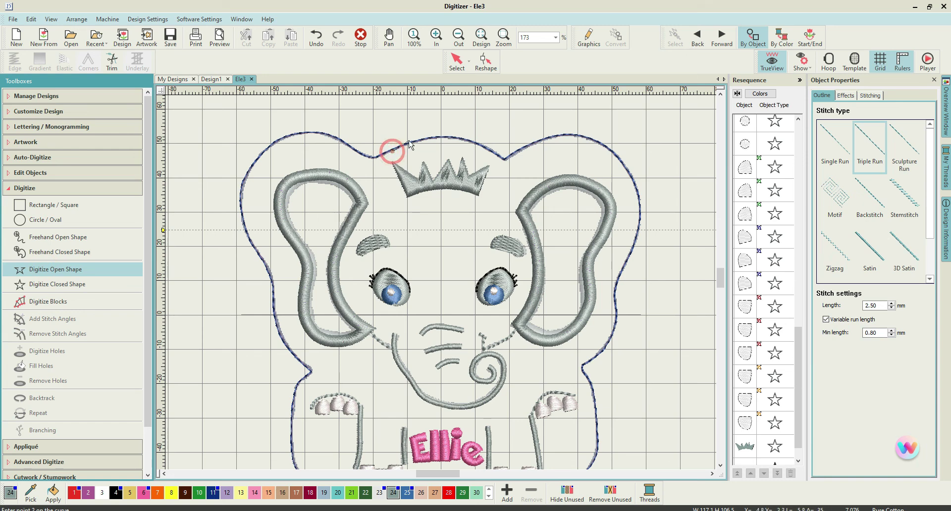
click(415, 142)
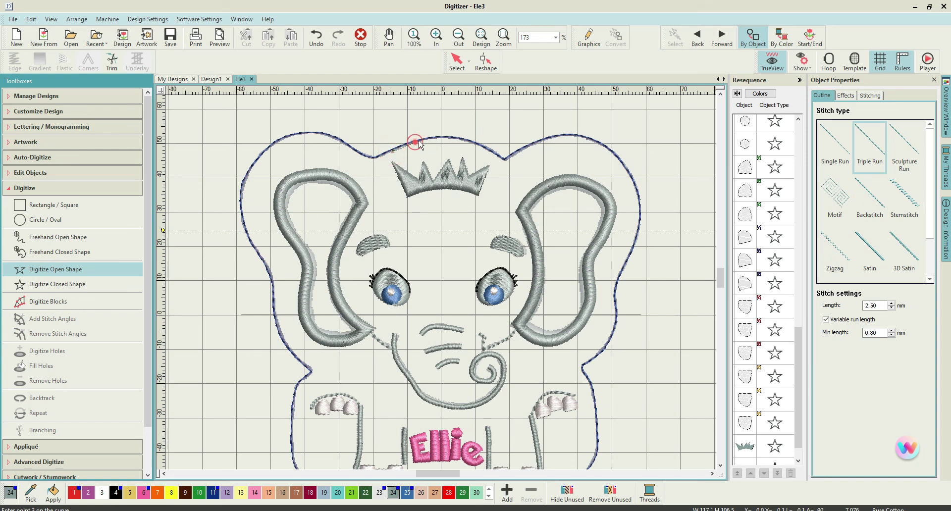
click(445, 137)
click(473, 141)
click(489, 152)
key(Return)
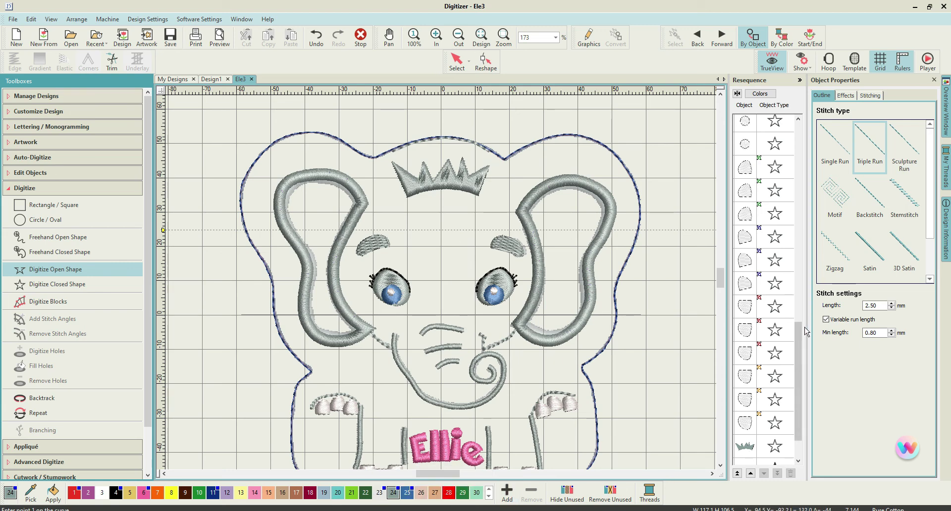
- Recolor the new arc above the crown with red thread color 28
scroll(763, 425, down, 2)
click(745, 446)
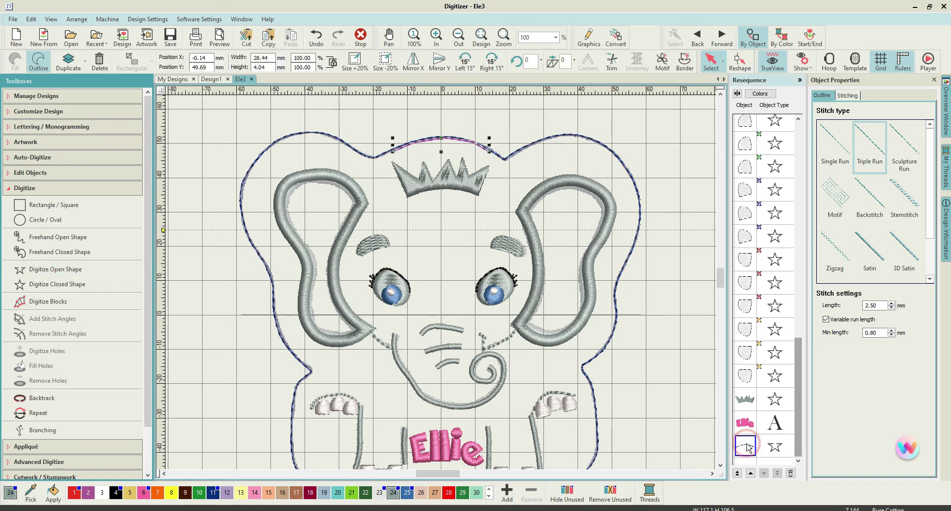
click(449, 492)
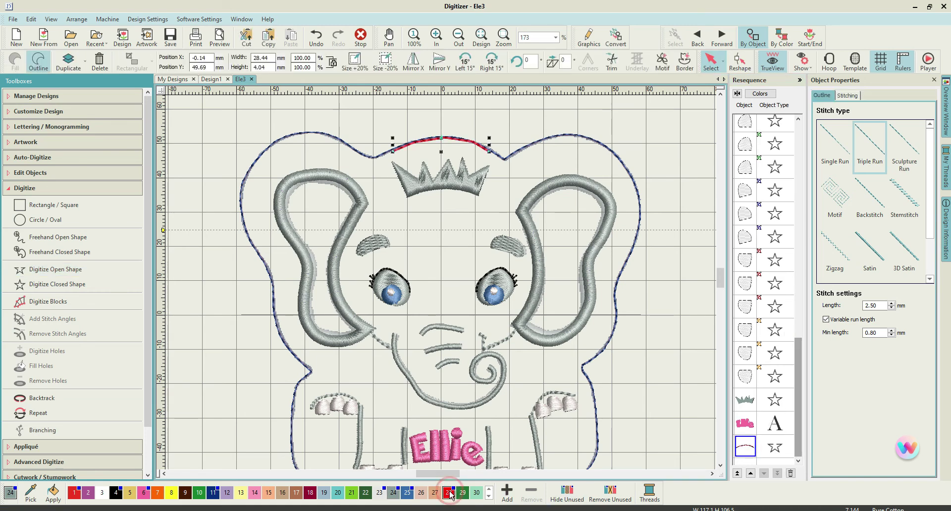
- Duplicate the red arc in place, recolor the copy with green thread color 29, and deselect it
right_click(462, 142)
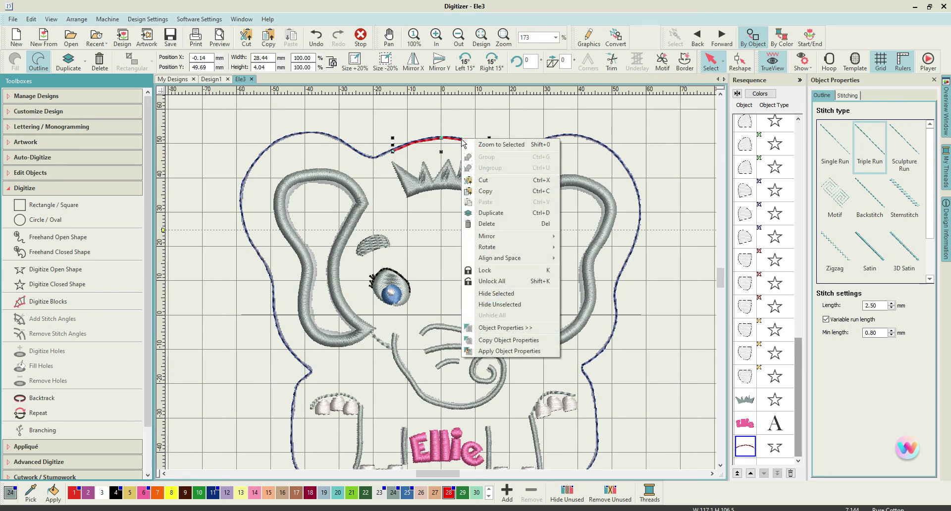
click(491, 213)
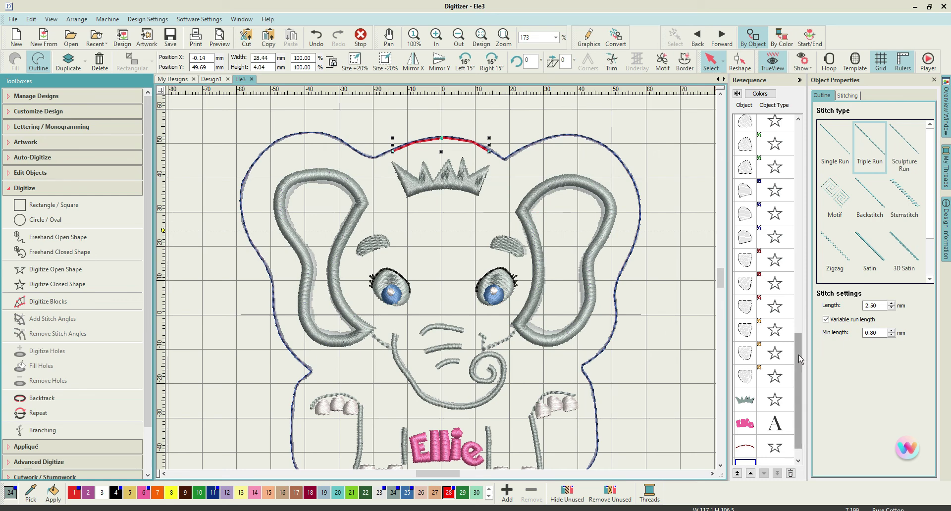
drag(798, 355, 797, 399)
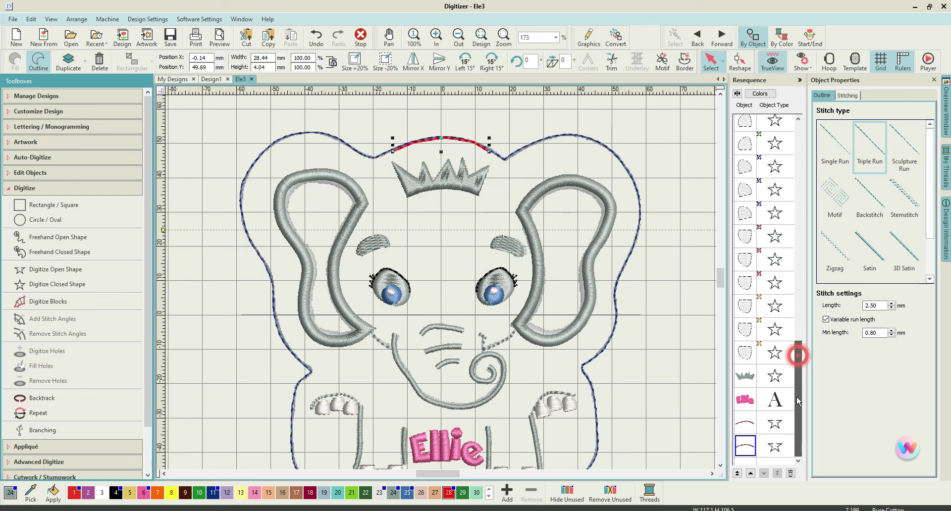
click(464, 496)
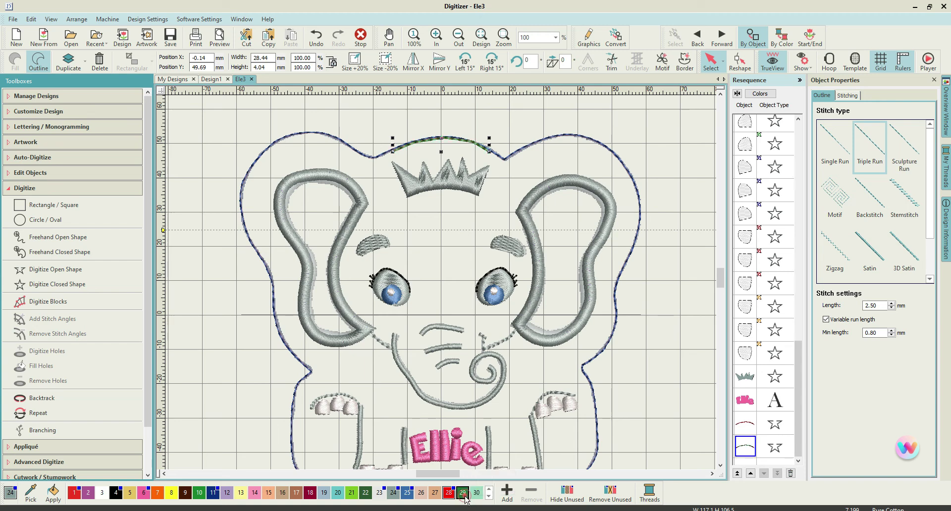
click(657, 416)
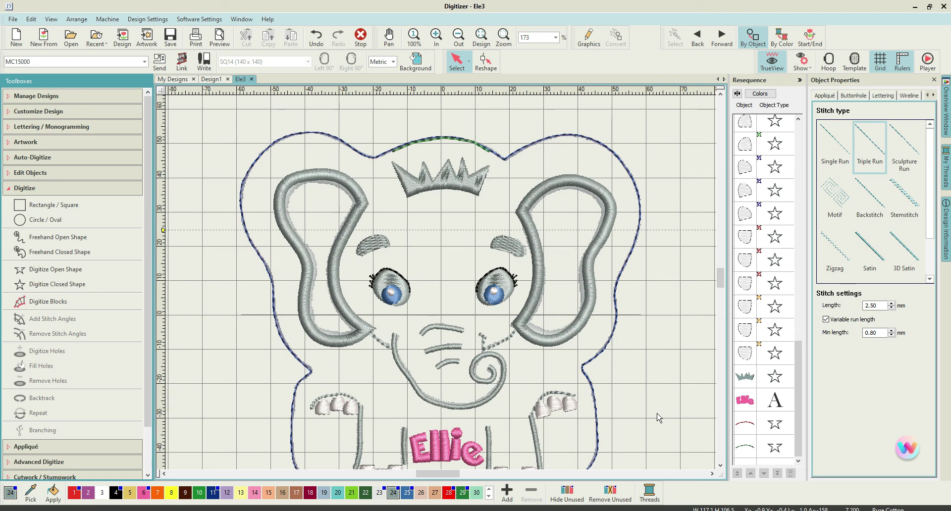
click(745, 425)
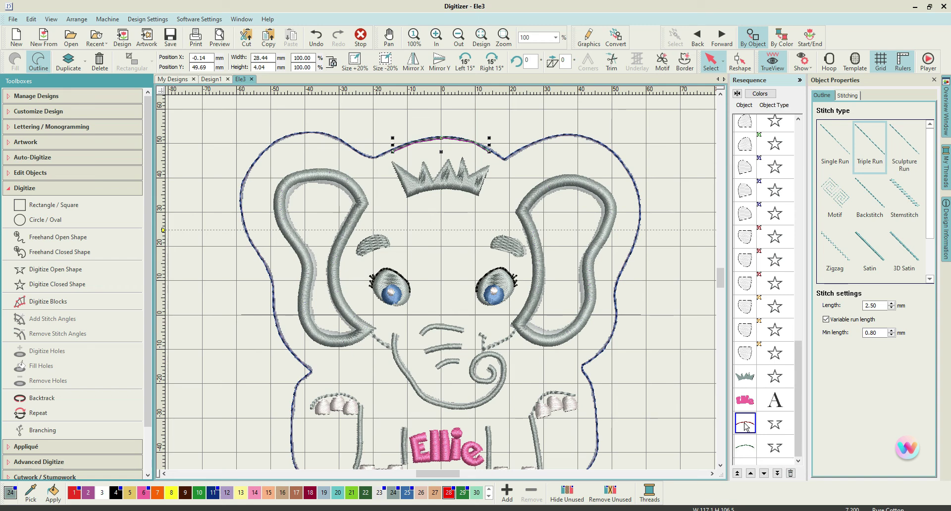
click(743, 448)
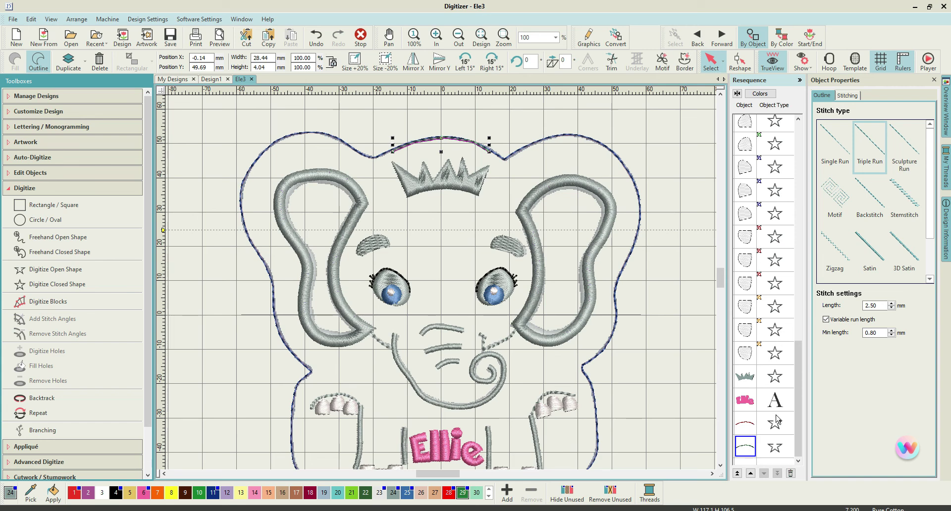
click(724, 276)
mouse_move(722, 276)
mouse_down()
mouse_move(721, 287)
mouse_move(722, 276)
mouse_up()
click(721, 277)
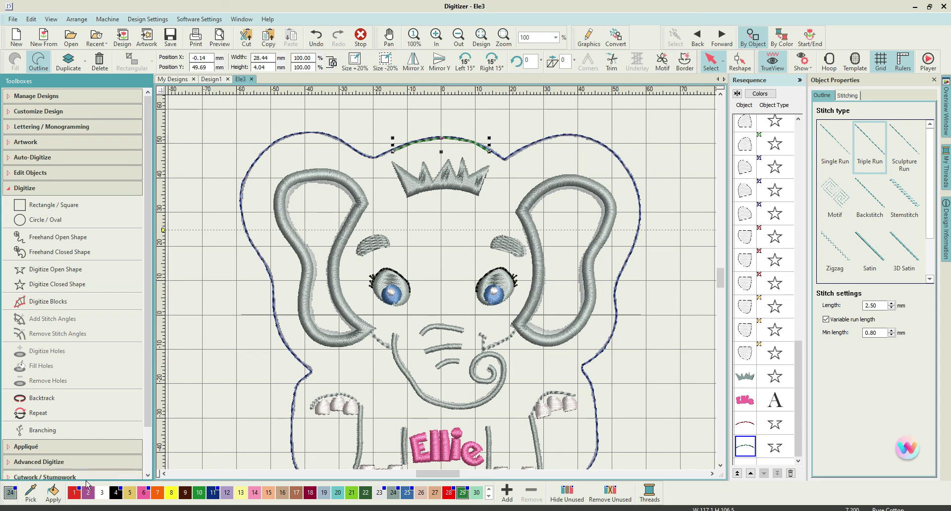
- Make red thread color 1 the current color for new shapes
click(73, 494)
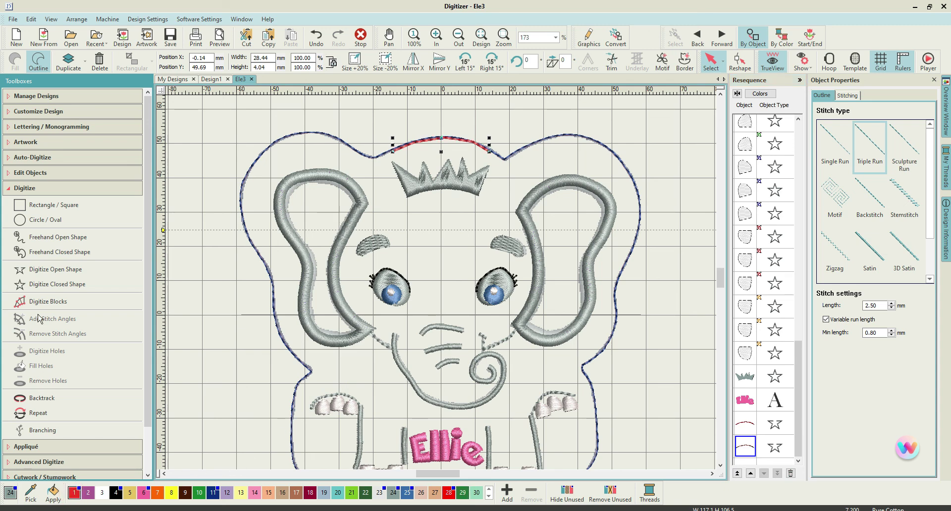
click(55, 283)
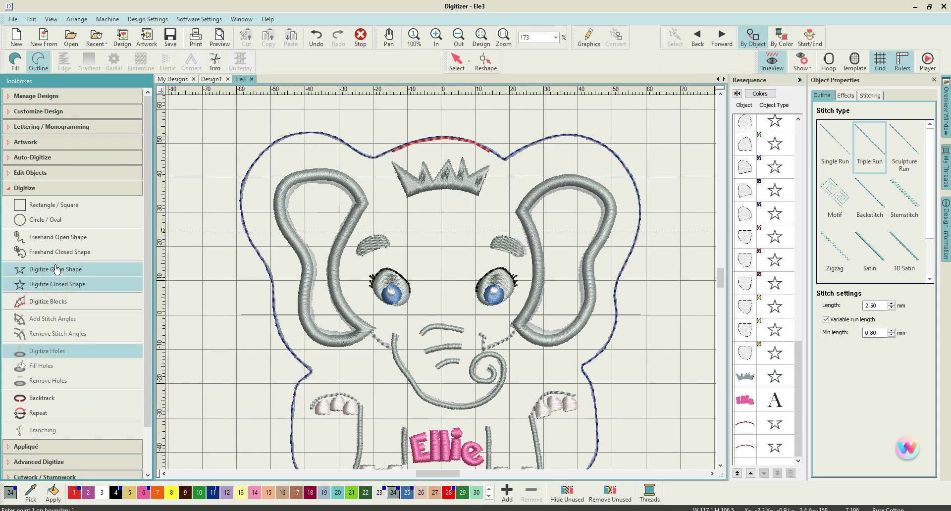
click(56, 267)
click(75, 494)
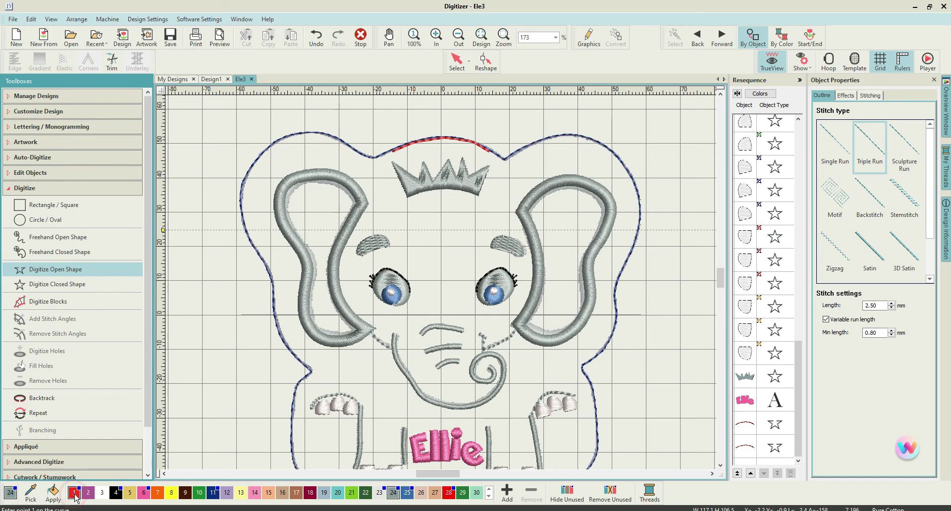
key(Escape)
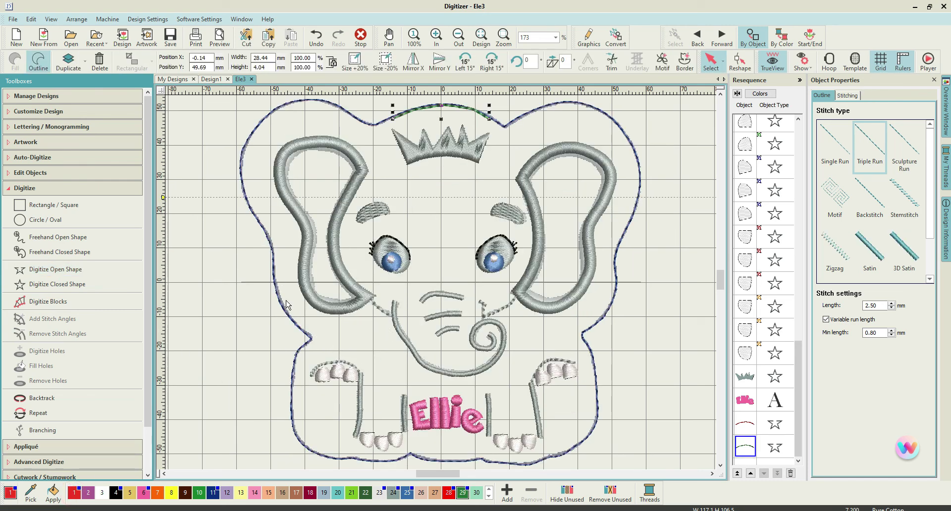
- Start an open Triple Run shape, tracing the outer outline from beside the left ear over its top to the dip before the head
click(244, 187)
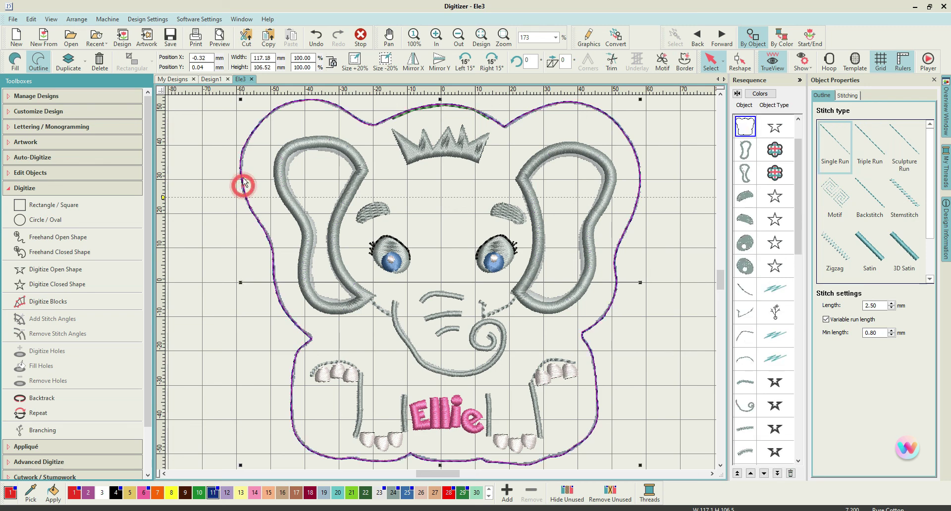
click(49, 272)
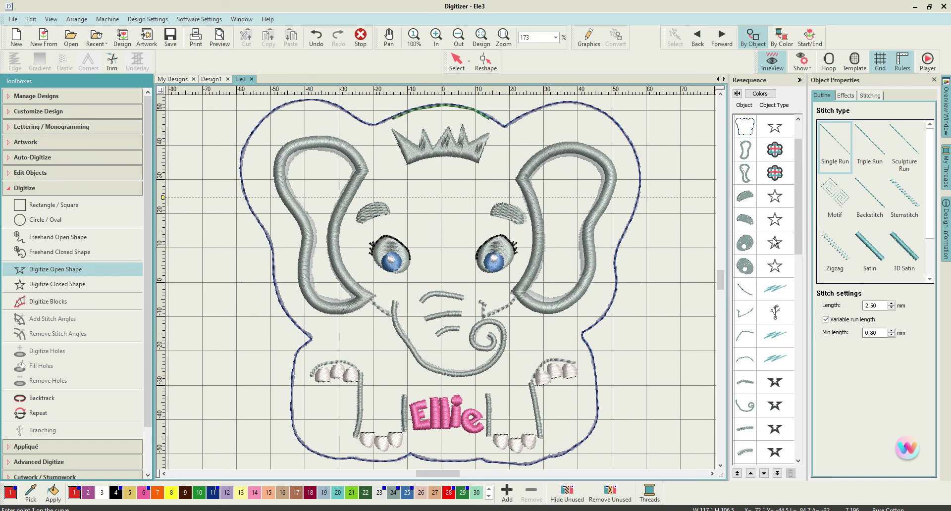
click(869, 146)
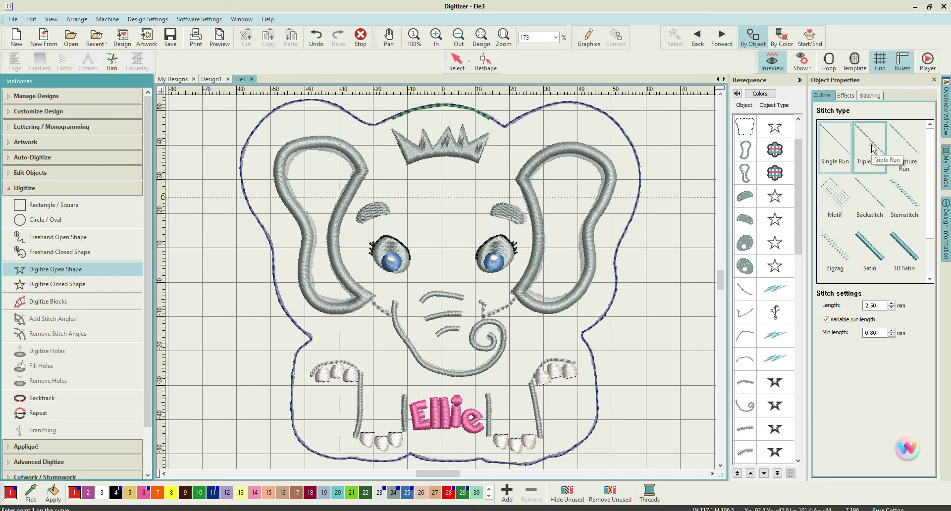
click(251, 208)
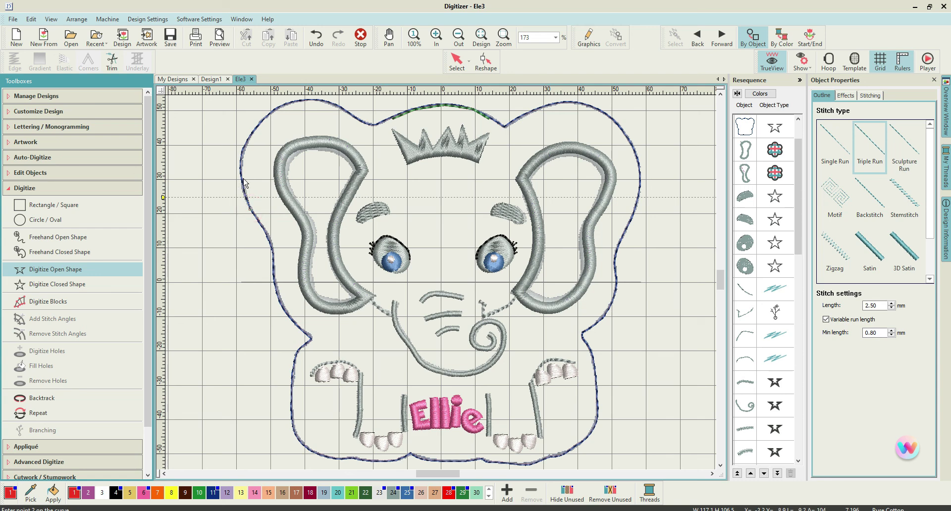
key(BackSpace)
click(240, 158)
click(250, 136)
click(273, 113)
click(385, 184)
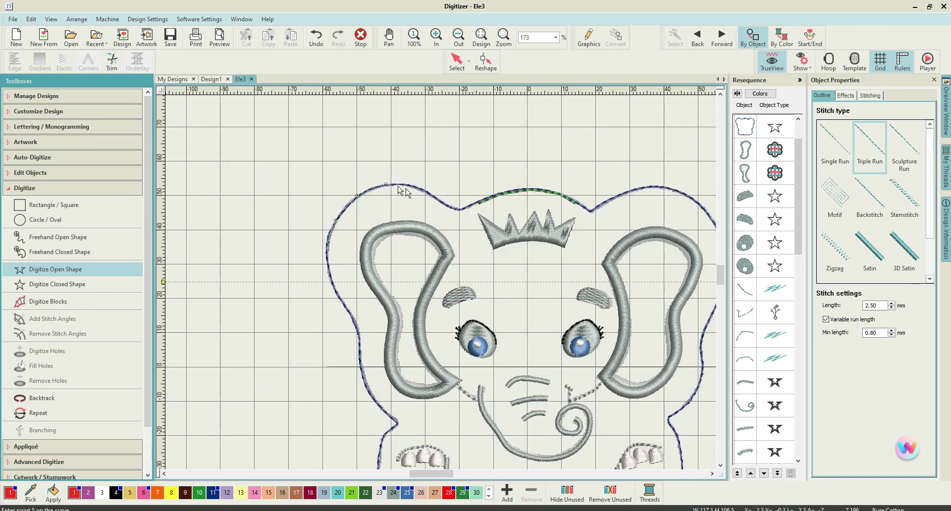
click(409, 185)
click(434, 198)
click(451, 209)
- Continue the open shape across the top of the head, above the crown, to the dip before the right ear
click(490, 197)
click(529, 189)
click(558, 193)
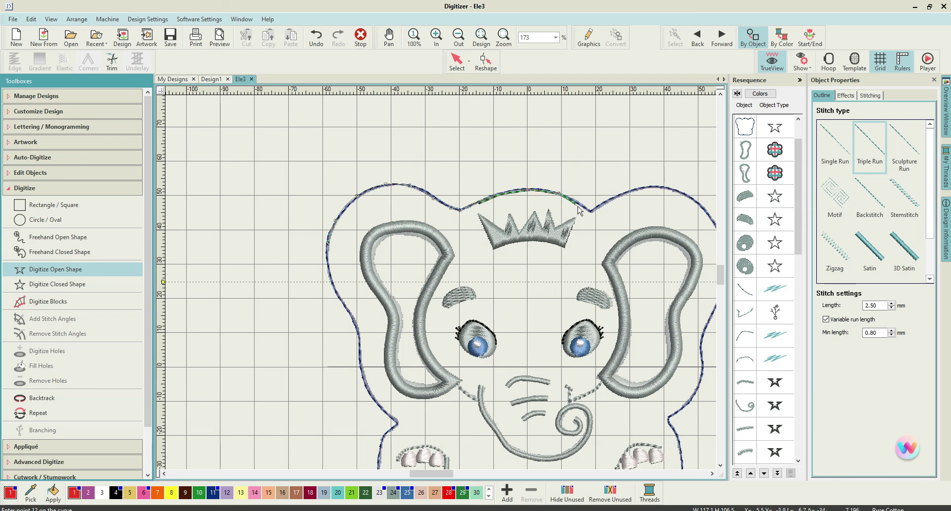
click(592, 211)
- Continue tracing the outline around the right ear and down to the notch above the right leg
click(620, 194)
click(645, 188)
key(c)
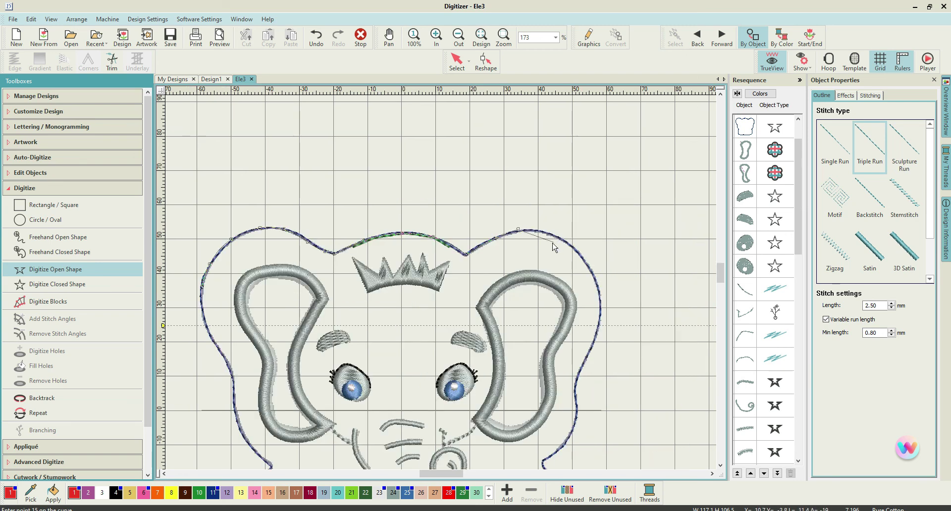
click(679, 191)
click(581, 256)
click(600, 301)
click(596, 342)
click(579, 374)
click(575, 387)
click(578, 407)
click(573, 429)
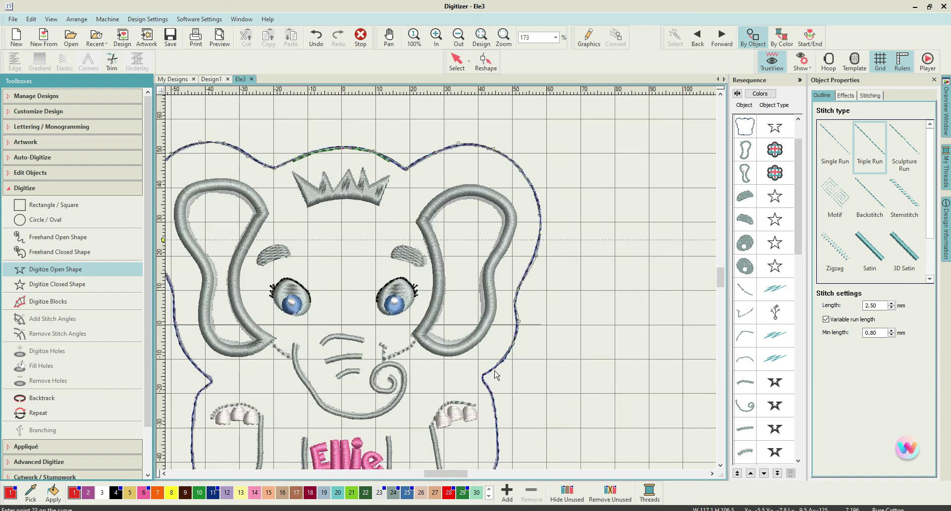
click(494, 369)
click(483, 376)
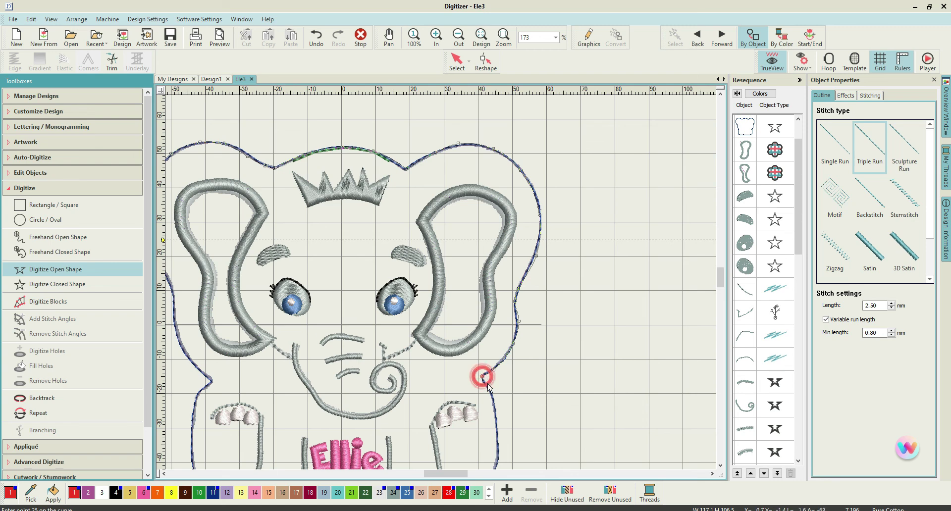
- Continue tracing the outline down the outside of the right leg and around the lower right corner
click(496, 414)
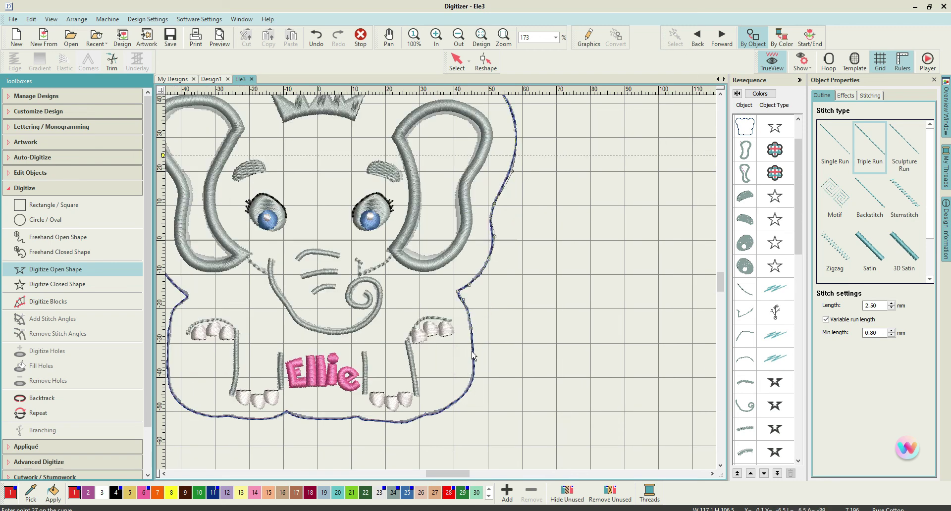
click(473, 357)
click(471, 382)
click(456, 401)
click(448, 409)
- Continue tracing the lower outline from under the right foot to the notch beside the left foot
click(424, 413)
click(413, 419)
click(393, 424)
click(367, 418)
click(357, 416)
click(339, 418)
click(315, 418)
click(288, 411)
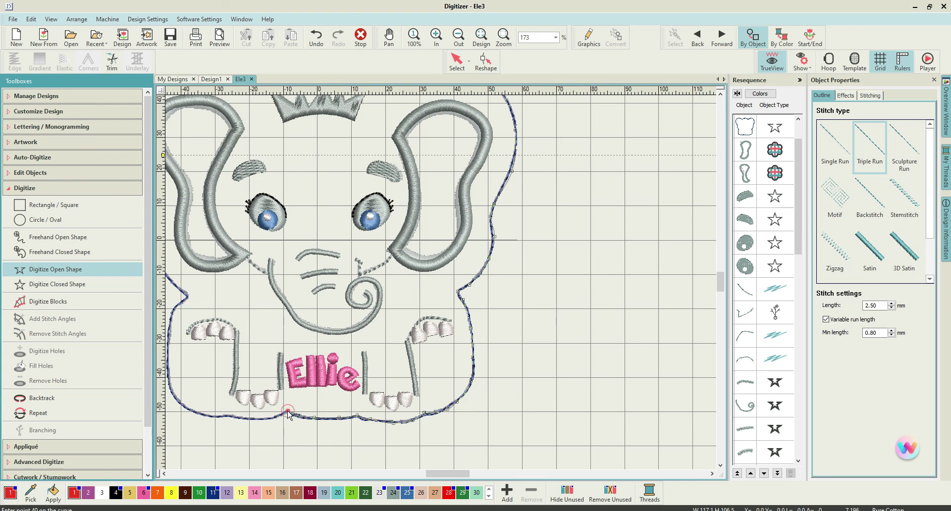
- Continue tracing the outline under the left foot and around the lower left corner, replacing the misplaced corner point
click(262, 417)
click(249, 418)
click(230, 417)
click(203, 415)
click(304, 341)
click(297, 329)
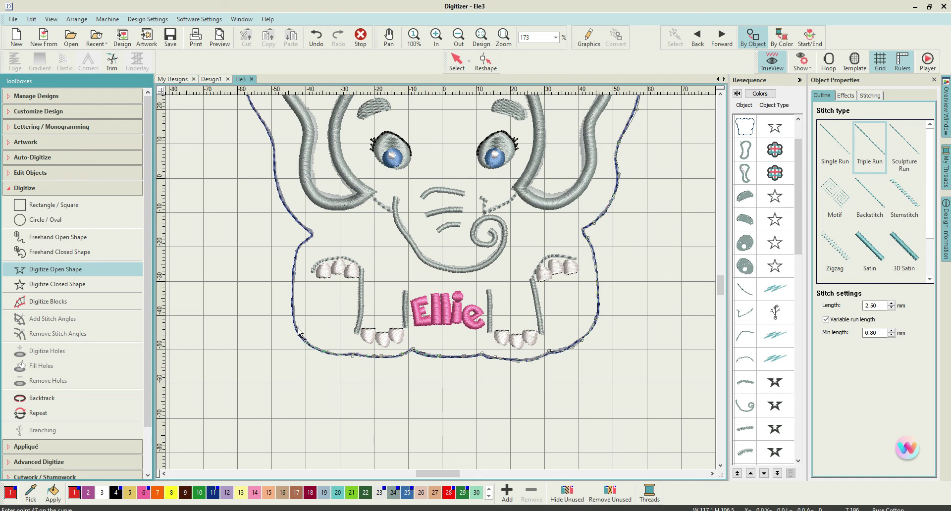
key(BackSpace)
click(293, 320)
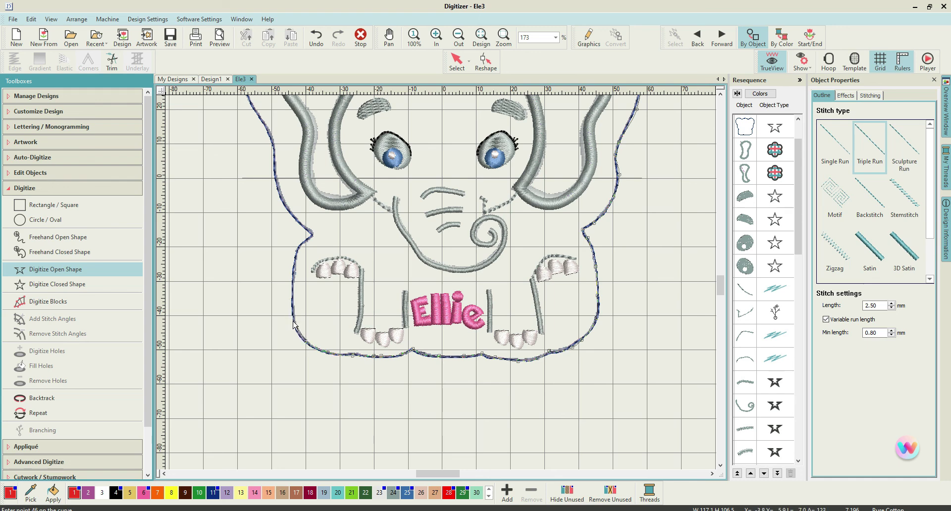
- Trace the outline up the outside of the left leg, around the notch to beside the left ear, and finish the open shape
click(293, 280)
click(297, 250)
click(311, 234)
click(290, 213)
click(277, 169)
click(357, 231)
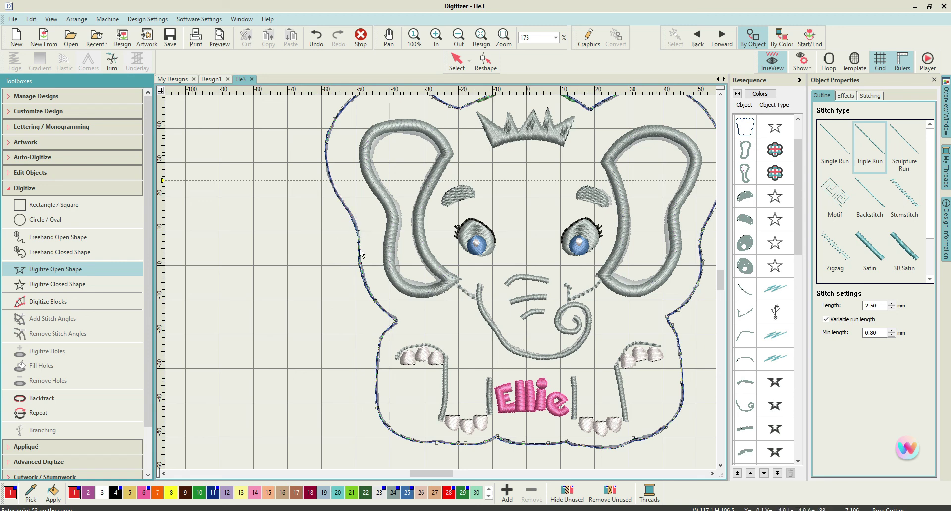
scroll(359, 240, up, 3)
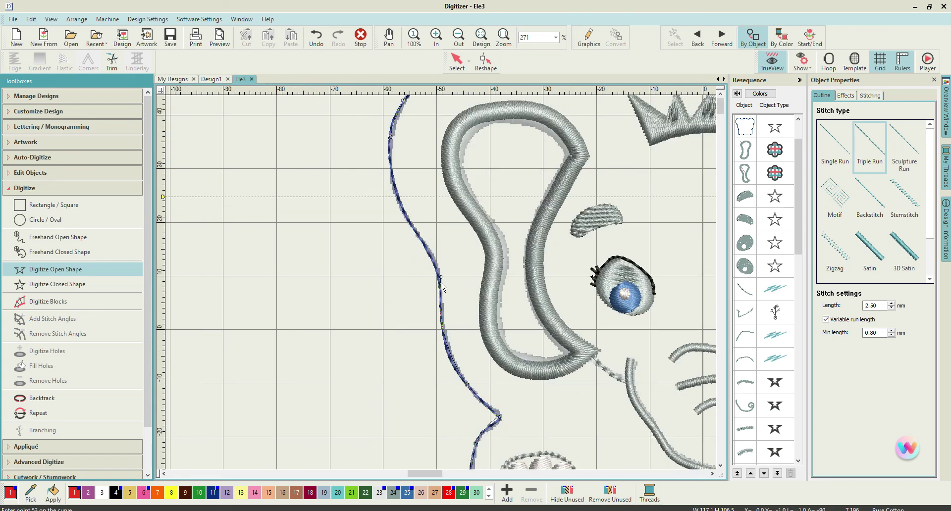
scroll(443, 286, down, 3)
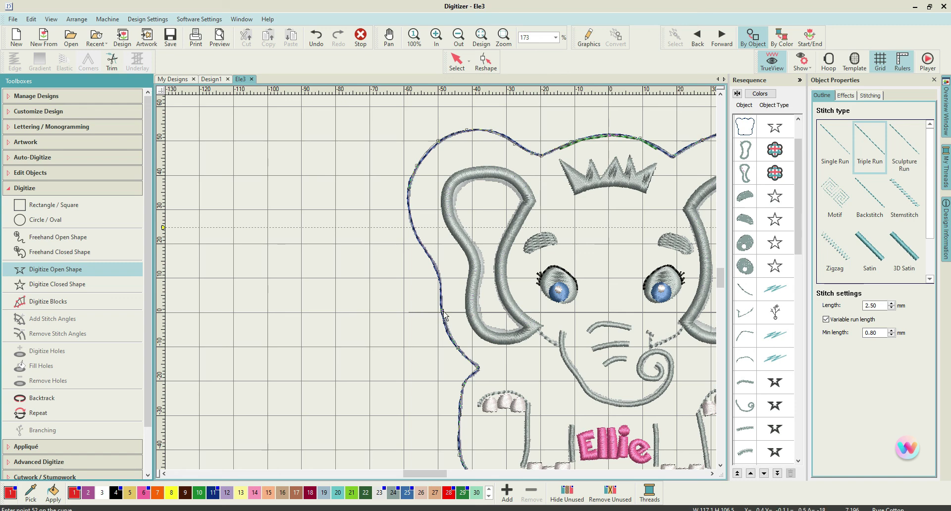
key(Return)
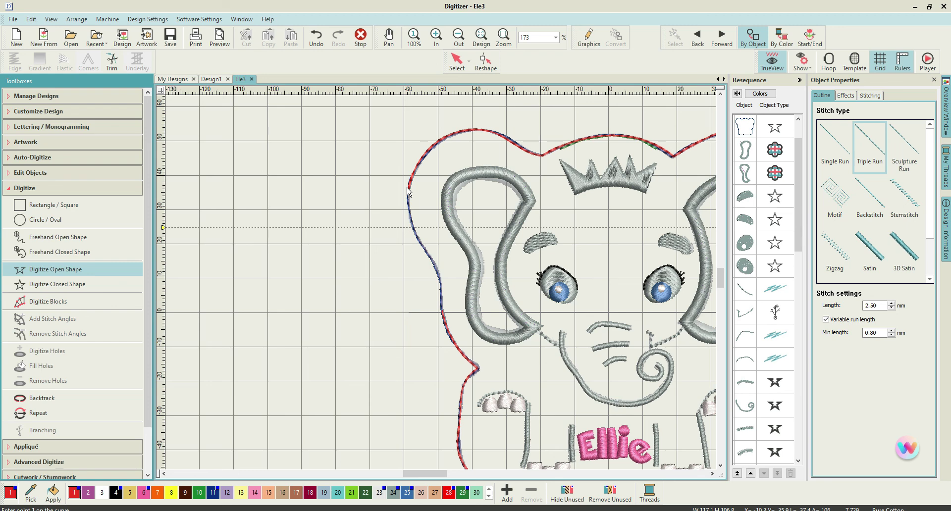
- Select the newly traced outer outline in the stitching sequence and apply Backtrack to it, then clear the selection
drag(798, 189, 793, 429)
key(Escape)
click(747, 449)
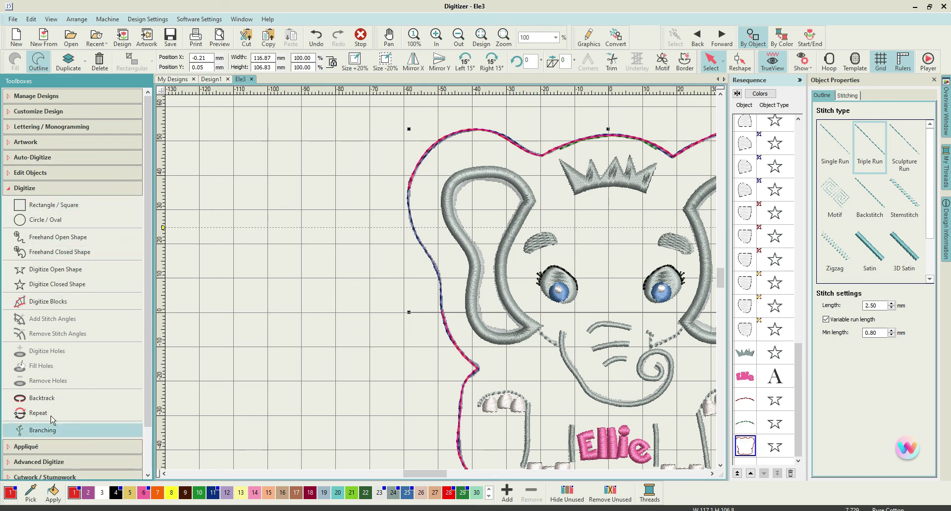
click(70, 174)
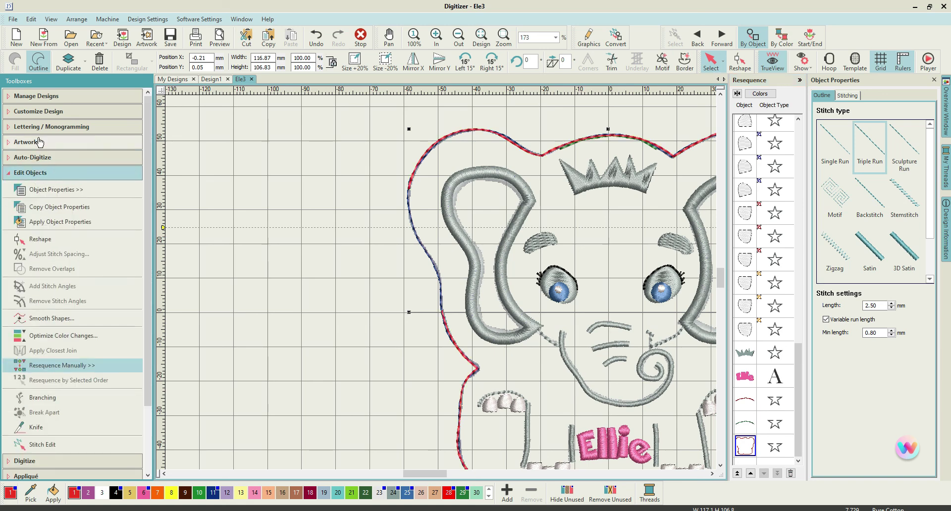
click(43, 461)
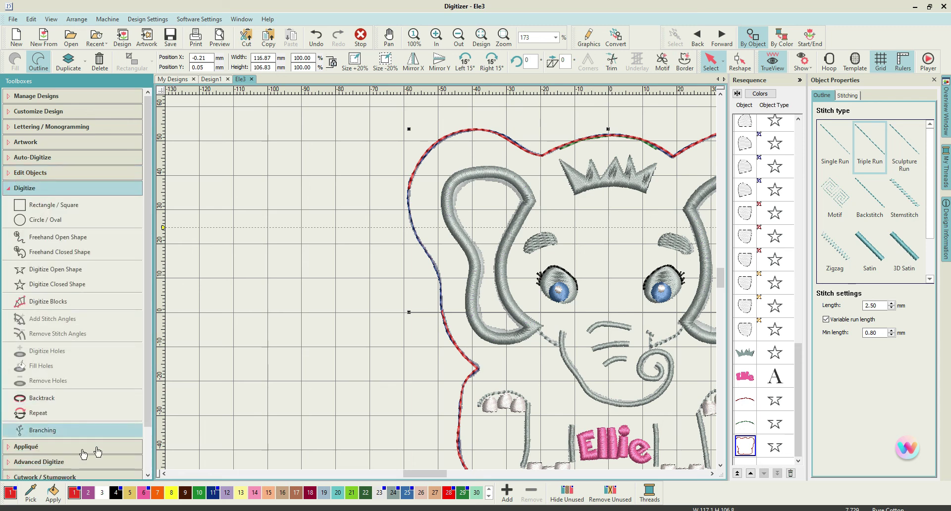
click(35, 400)
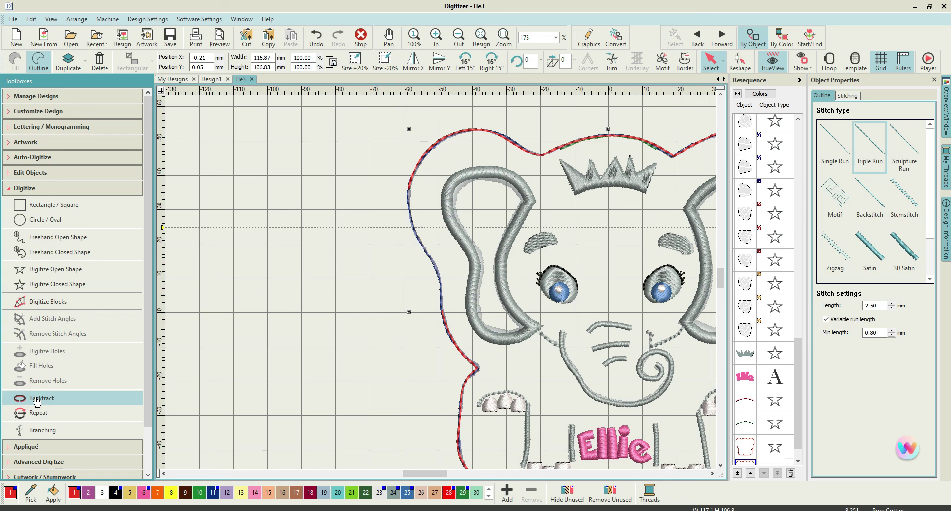
scroll(796, 349, down, 1)
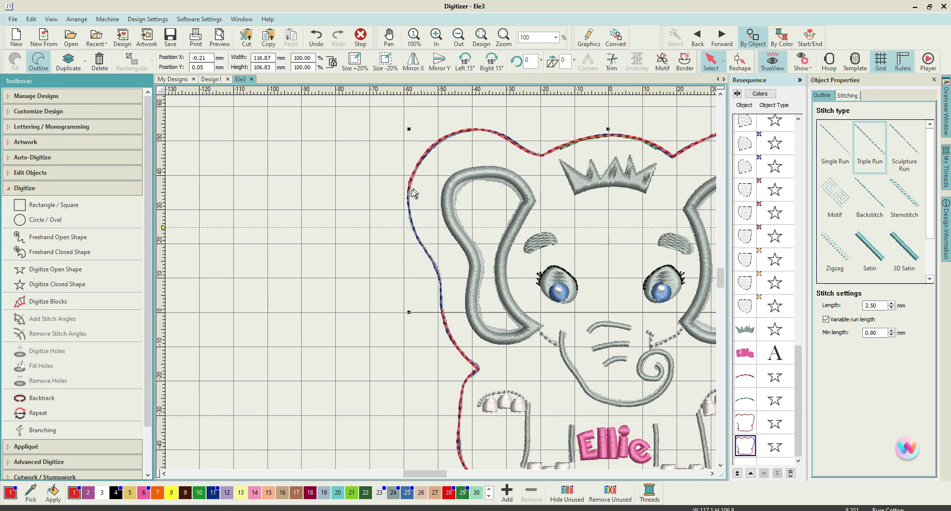
click(319, 329)
mouse_move(431, 476)
mouse_down()
mouse_move(463, 474)
mouse_move(445, 474)
mouse_up()
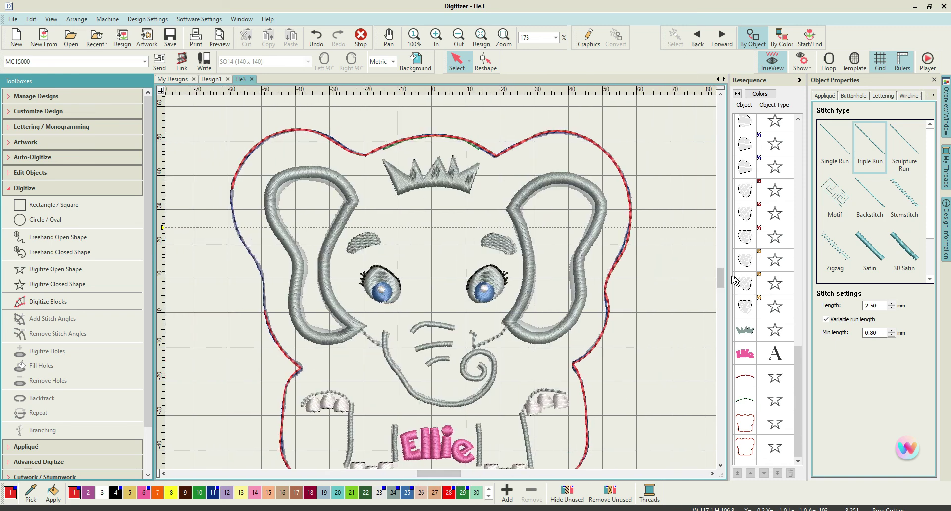
scroll(721, 275, down, 2)
scroll(722, 287, down, 2)
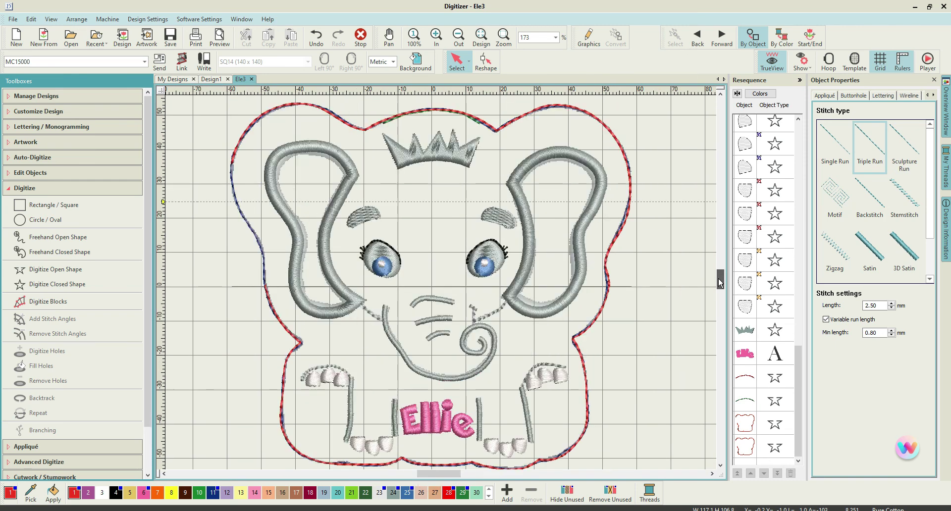